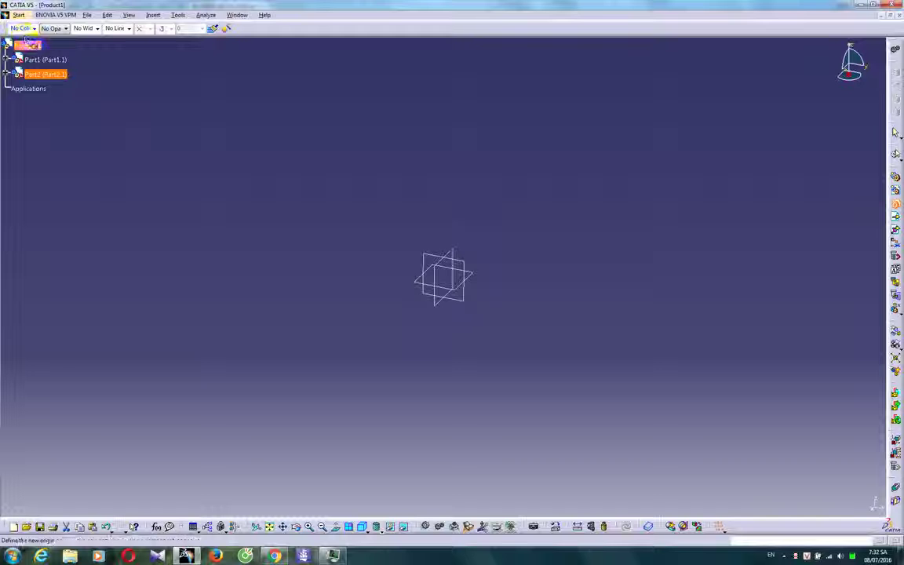
Insert a third new part into the Product1 assembly
left_click(153, 15)
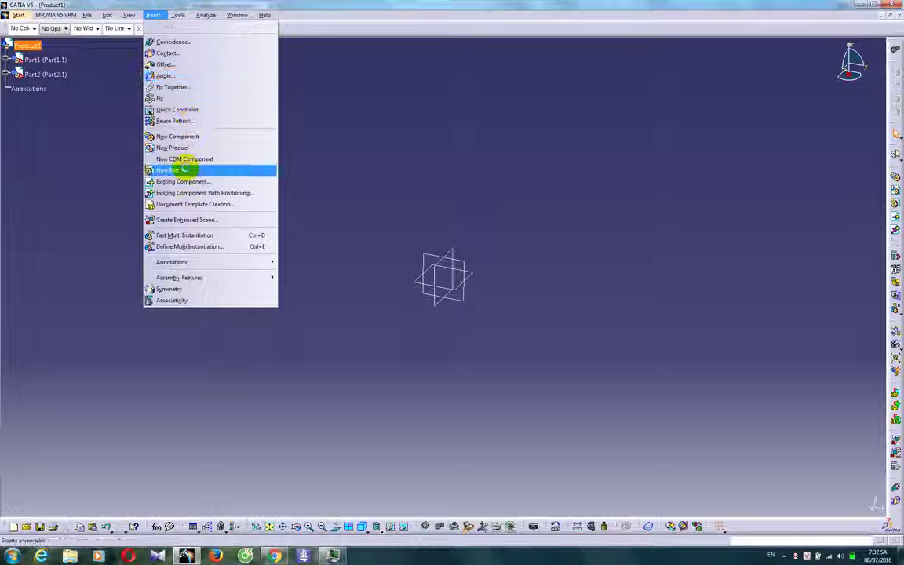
left_click(176, 170)
key("Return")
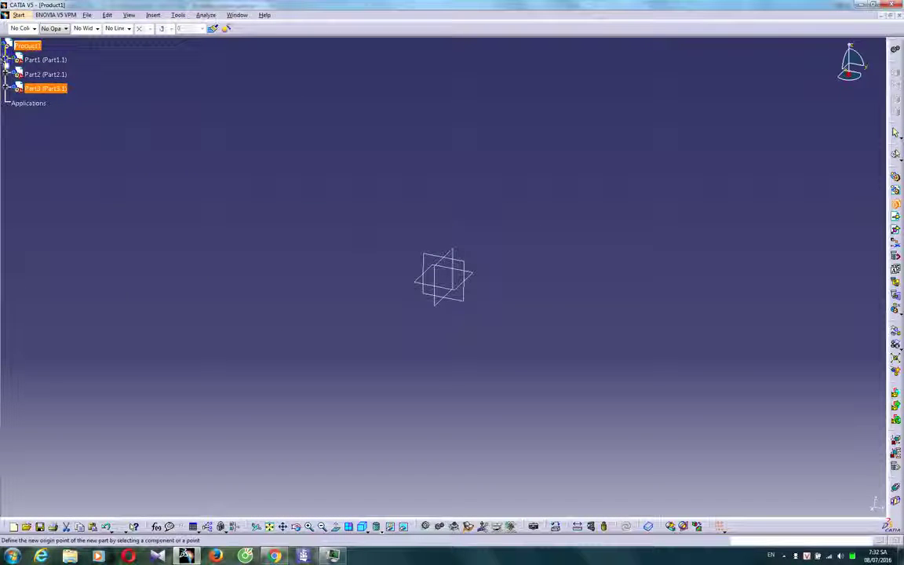
Activate Part1 for editing and open a sketch on its zx plane
left_click(5, 59)
left_click(16, 73)
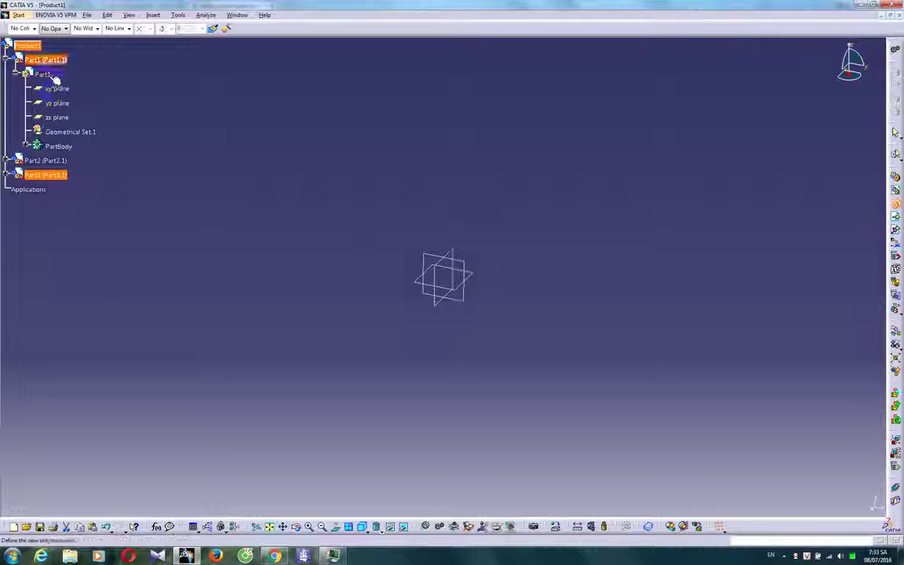
double_click(43, 74)
middle_click_drag(492, 285, 446, 264)
left_click(439, 261)
left_click(894, 168)
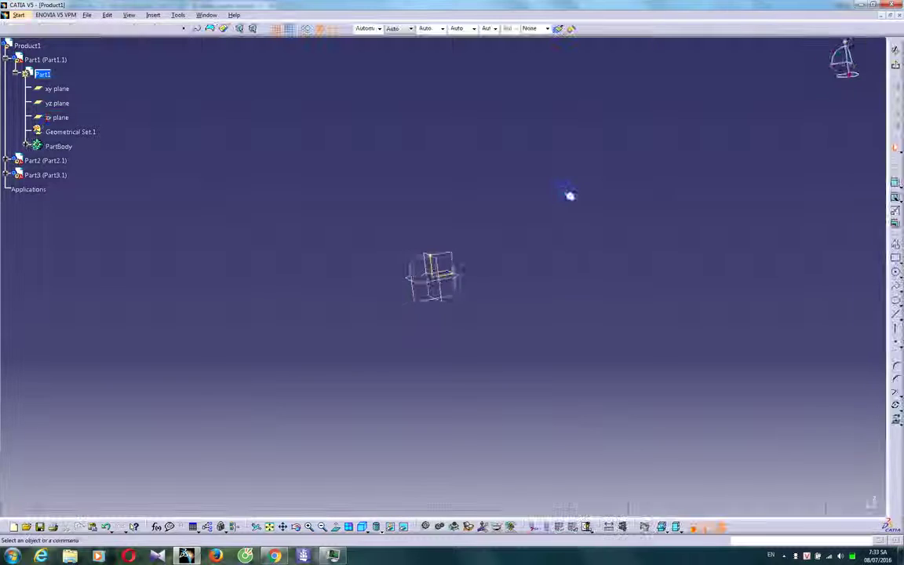
Sketch a four-point spline from the vertical axis, about 101 mm up, curving down to the horizontal axis about 17.6 mm from the origin
left_click(895, 286)
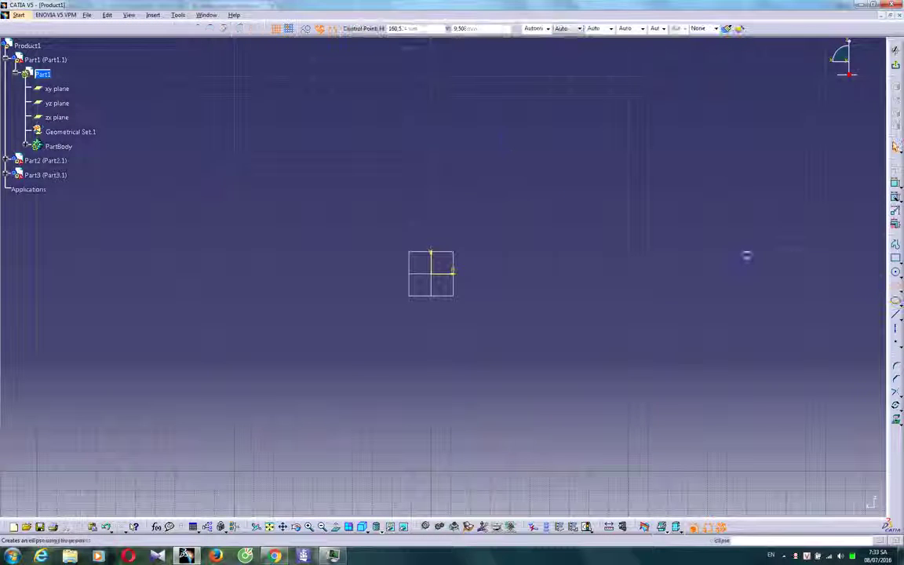
middle_click_drag(444, 107, 462, 208)
left_click(458, 185)
left_click(438, 240)
left_click(427, 307)
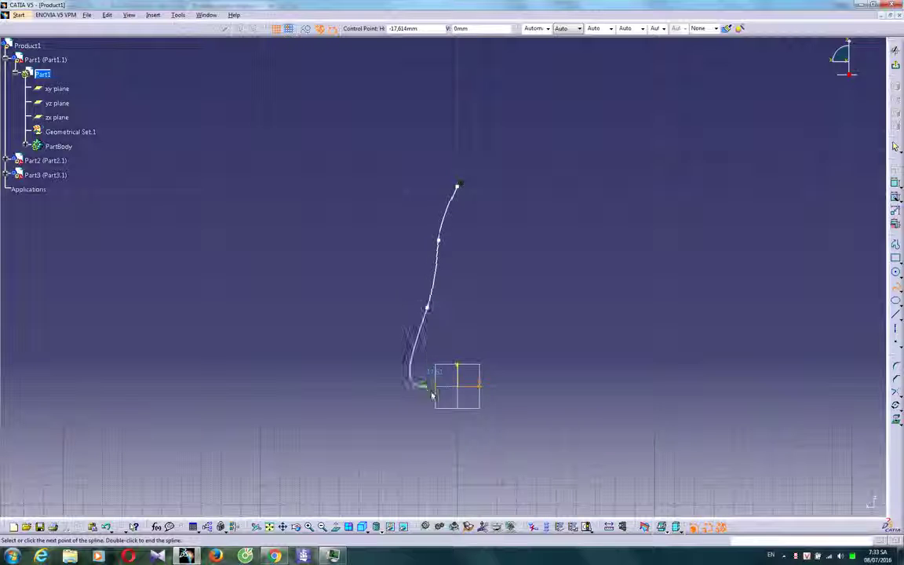
double_click(423, 385)
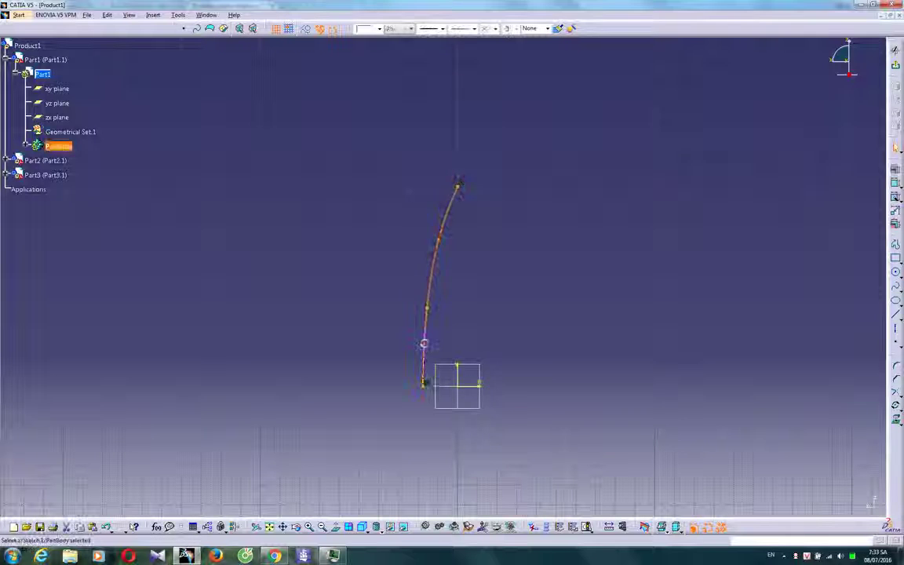
Turn on tangency at the spline's last control point, CtrlPoint.4, in the spline definition
double_click(425, 350)
left_click(744, 412)
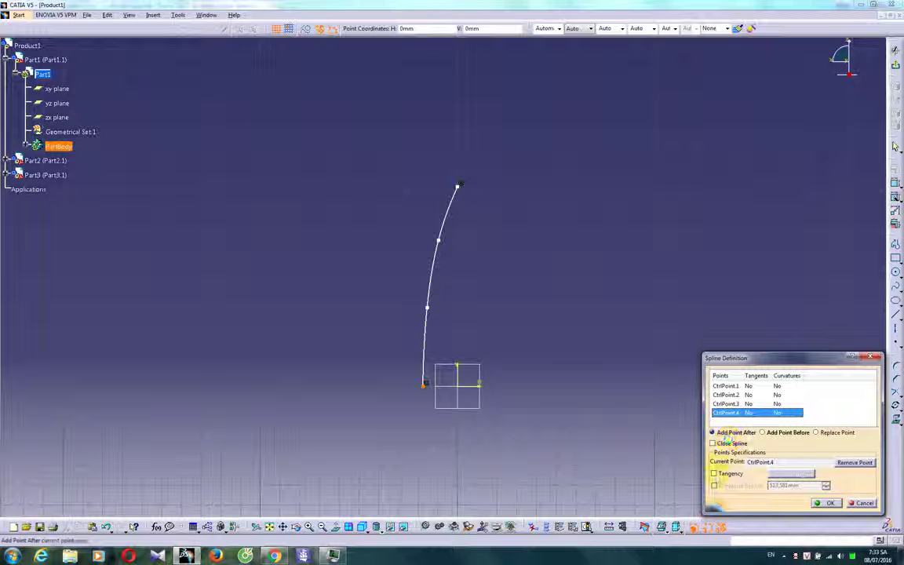
left_click(713, 473)
left_click(826, 503)
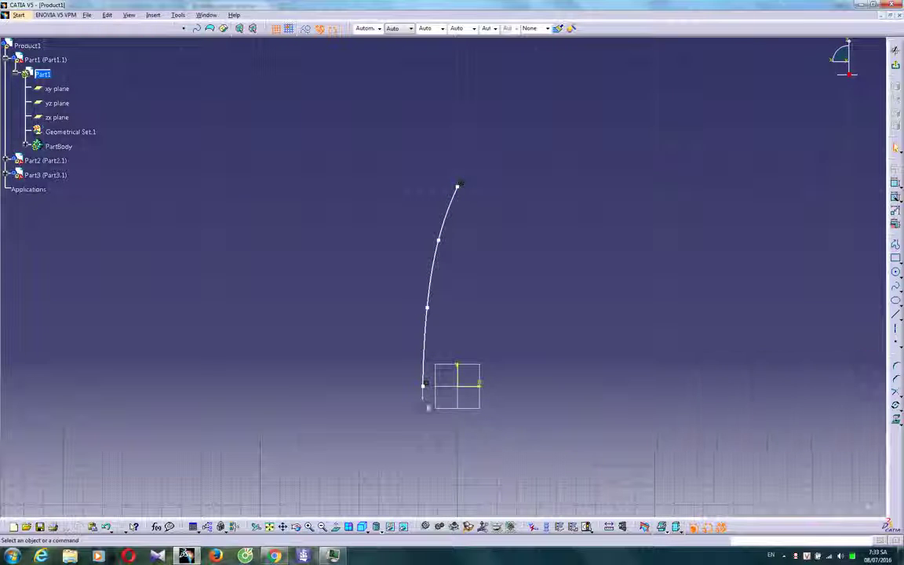
Constrain the tangent direction at the spline's lower end to be vertical
left_click(894, 182)
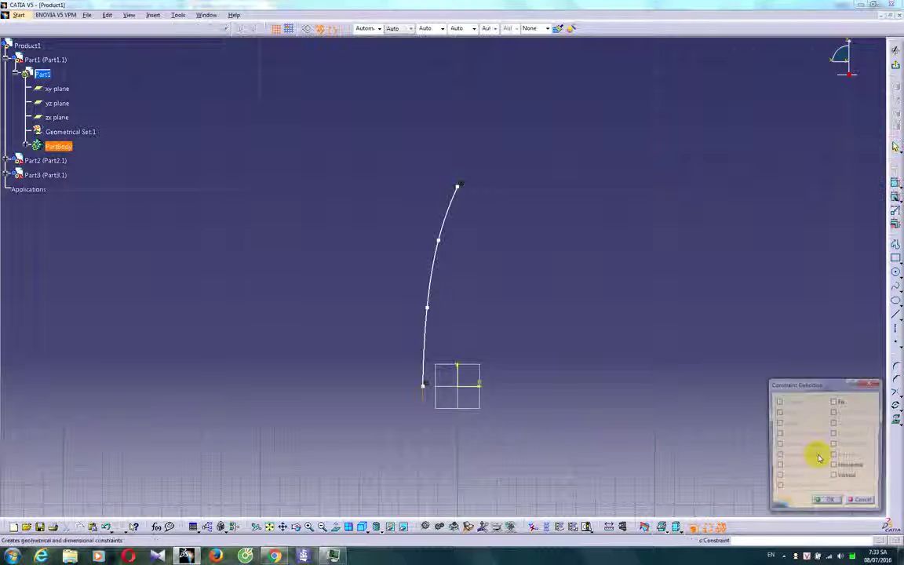
left_click(834, 478)
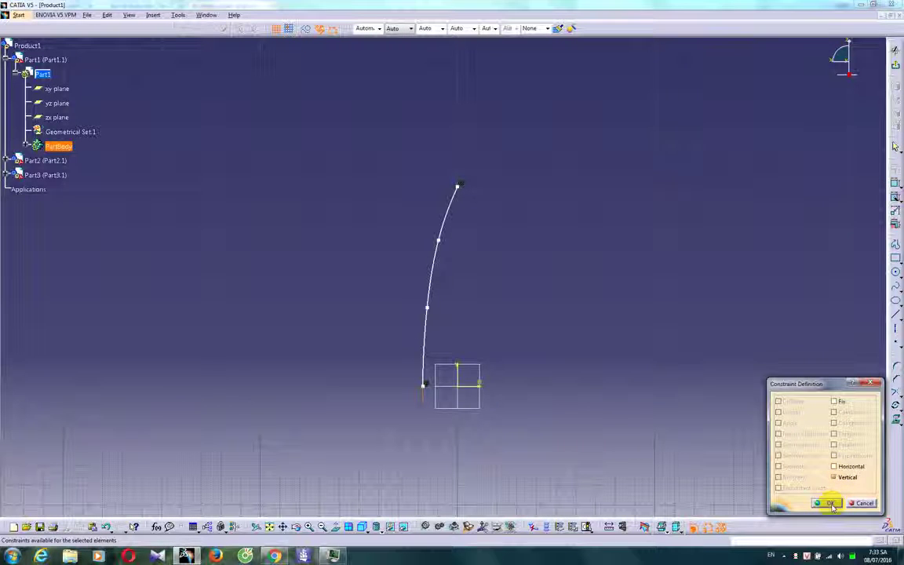
left_click(830, 503)
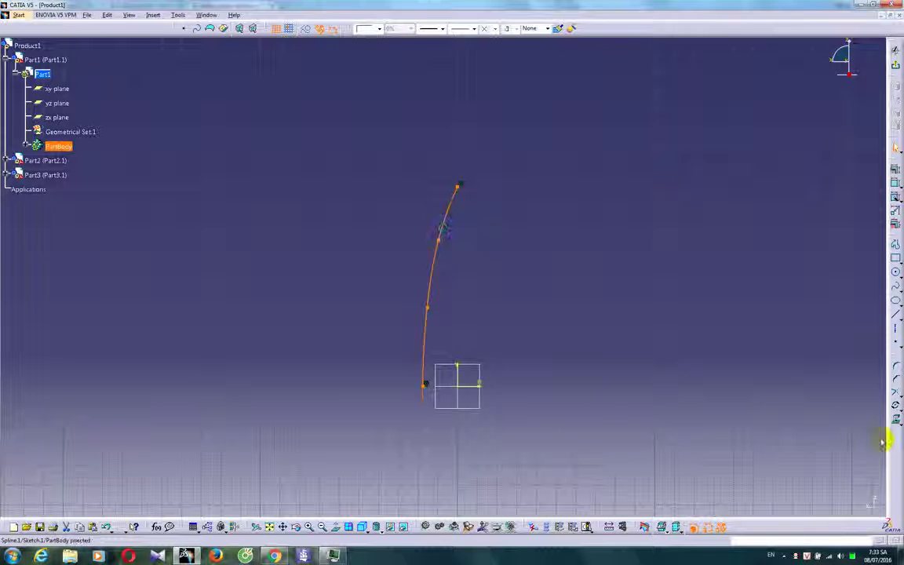
Offset the spline by 1 mm toward the inner side with a single instance
left_click(894, 410)
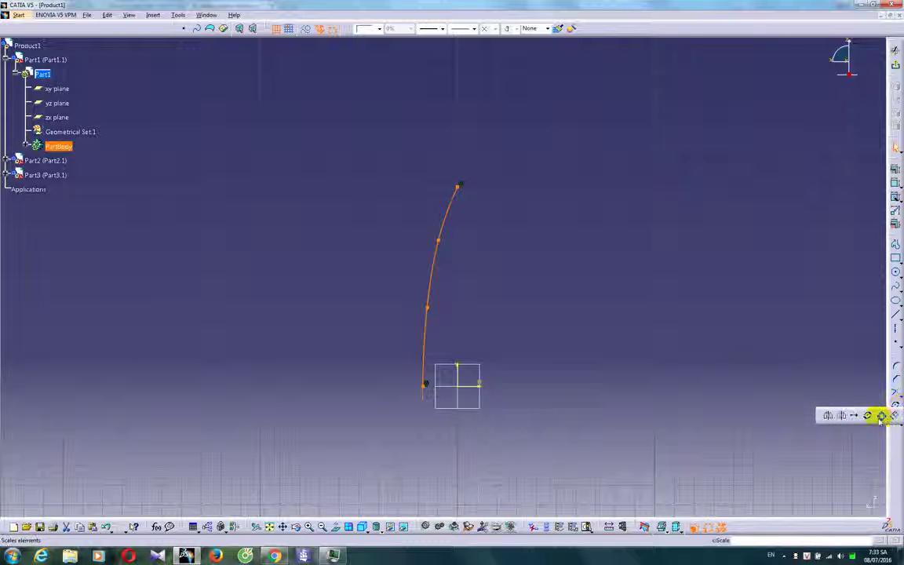
left_click(894, 415)
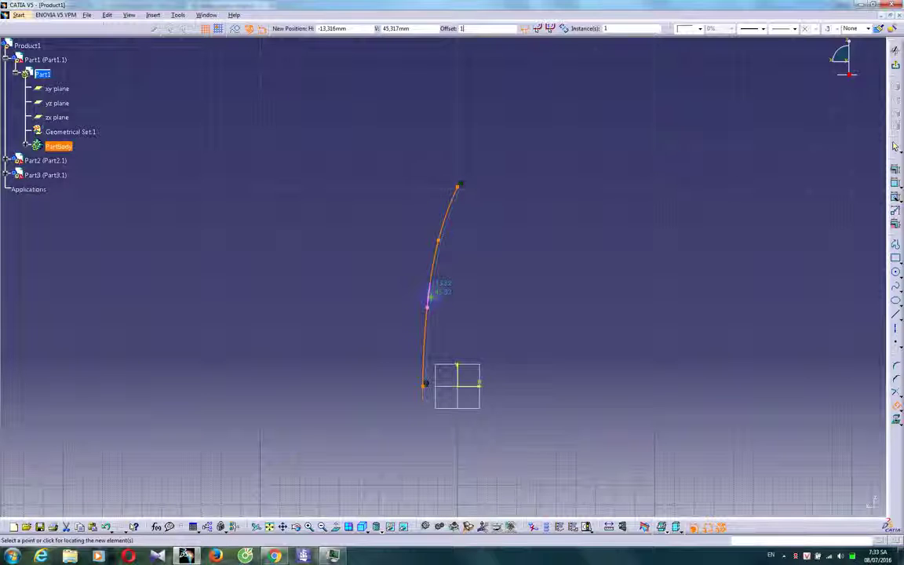
left_click(430, 295)
left_click(660, 326)
Close the upper ends of the spline and its offset with a short line
left_click(895, 315)
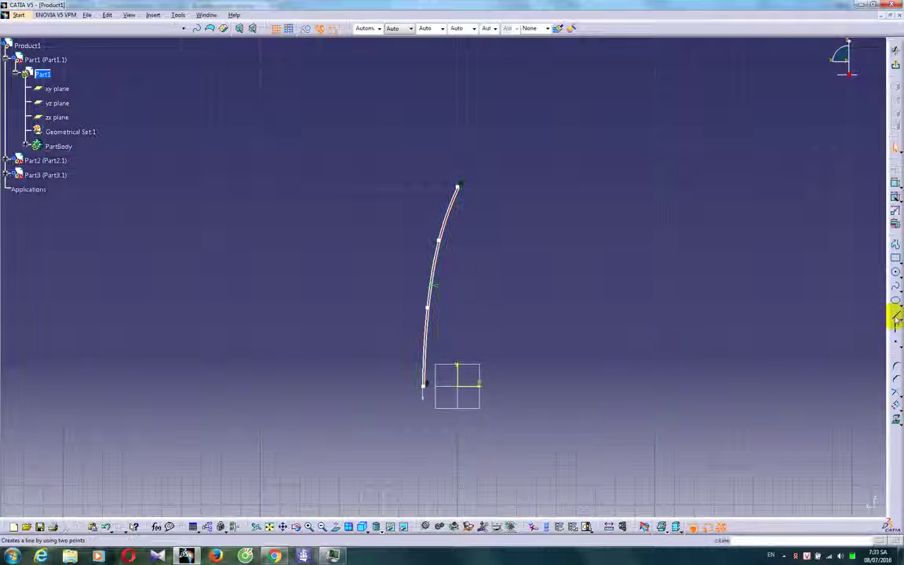
middle_click_drag(674, 255, 621, 232)
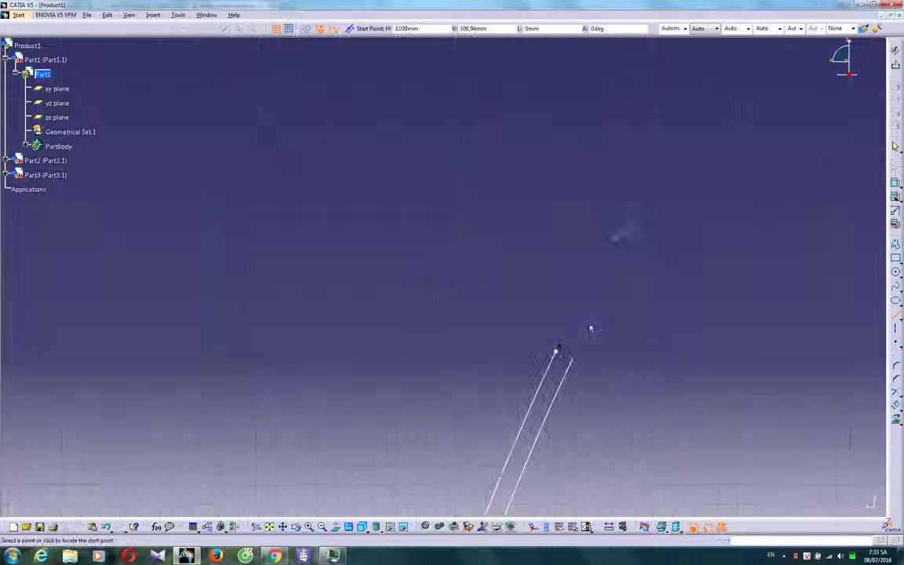
left_click(557, 354)
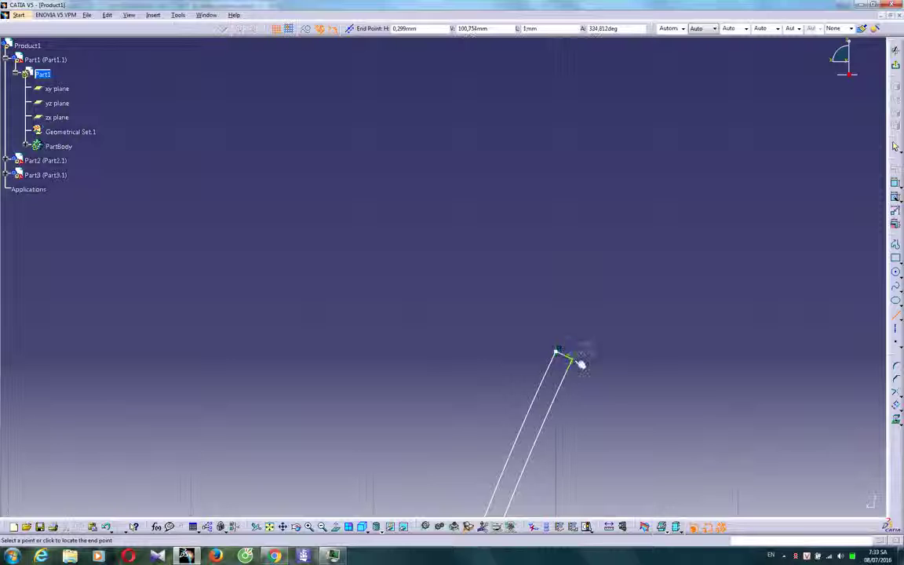
left_click(572, 359)
Close the lower ends of the two splines with a short horizontal line and exit the sketch
middle_click_drag(594, 413, 541, 72)
middle_click_drag(476, 431, 634, 62)
middle_click_drag(529, 442, 490, 112)
mouse_move(457, 322)
middle_mouse_down("ctrl")
mouse_move(462, 439)
mouse_move(501, 134)
middle_mouse_up("ctrl")
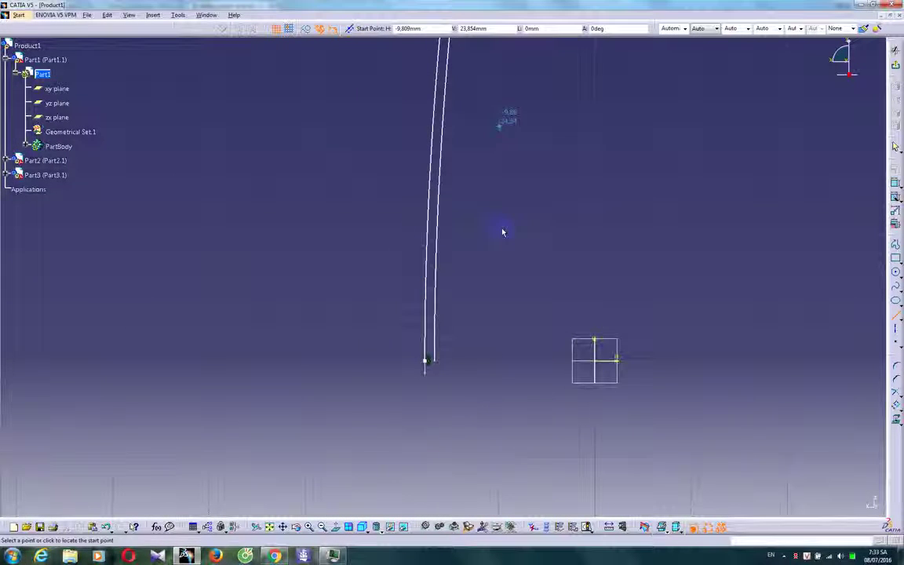
middle_click_drag(594, 360, 731, 435)
left_click(410, 436)
left_click(428, 435)
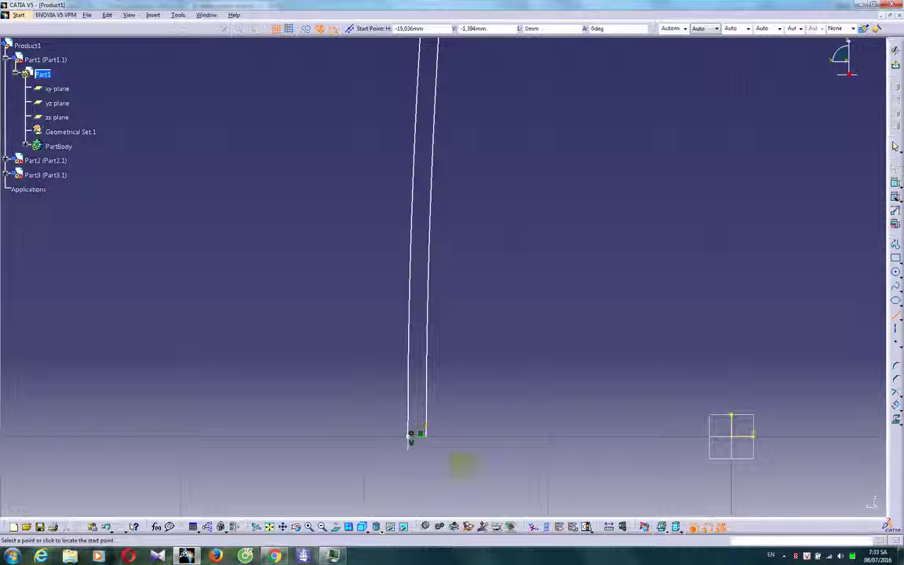
middle_click_drag(531, 357, 514, 445, "ctrl")
key("Escape")
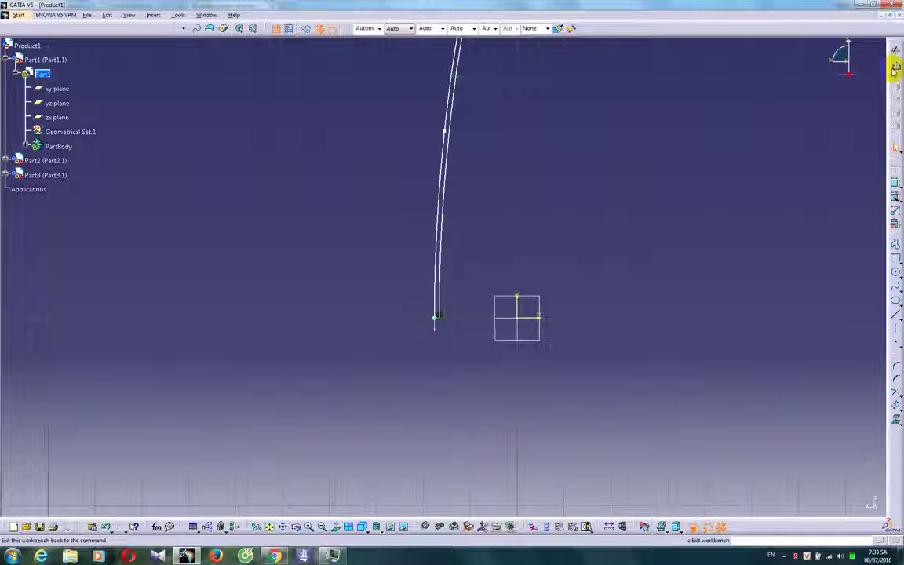
left_click(894, 65)
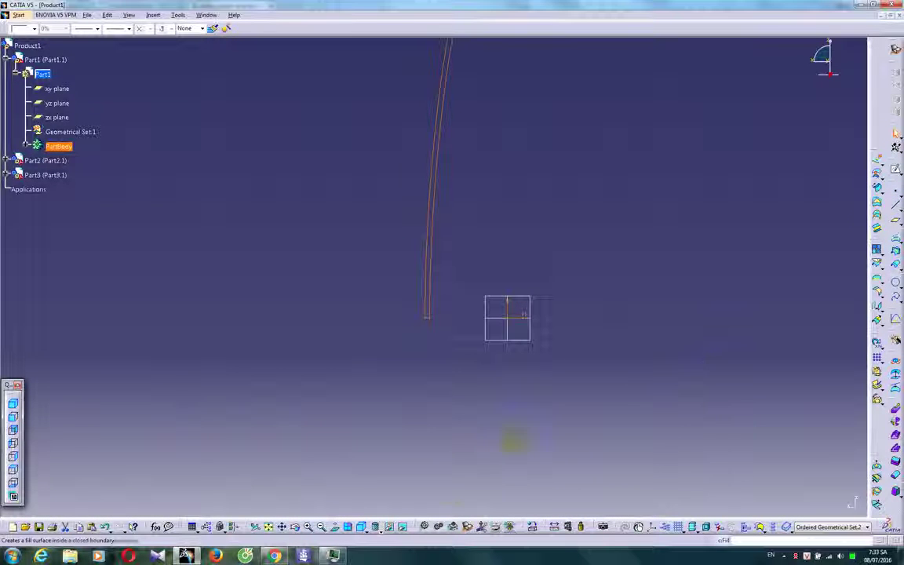
In the Part Design workbench, revolve Sketch.1 by 360 degrees with Shaft, using the profile's short lower horizontal line as the axis
left_click(454, 525)
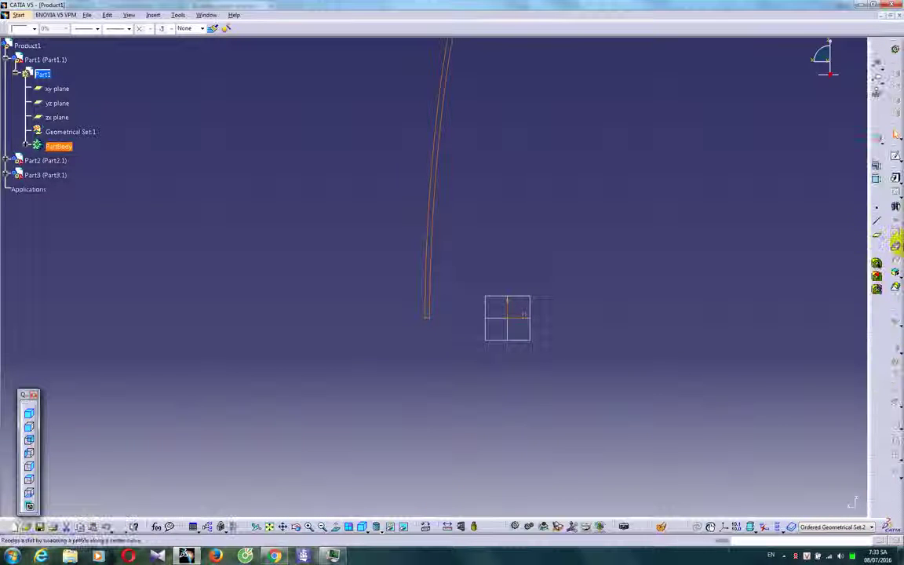
left_click(895, 207)
left_click(536, 298)
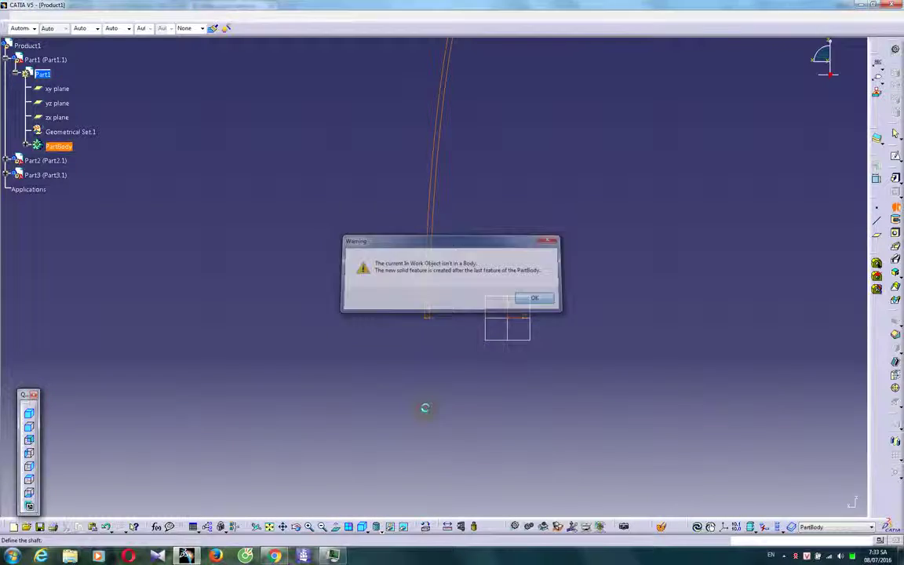
left_click(399, 474)
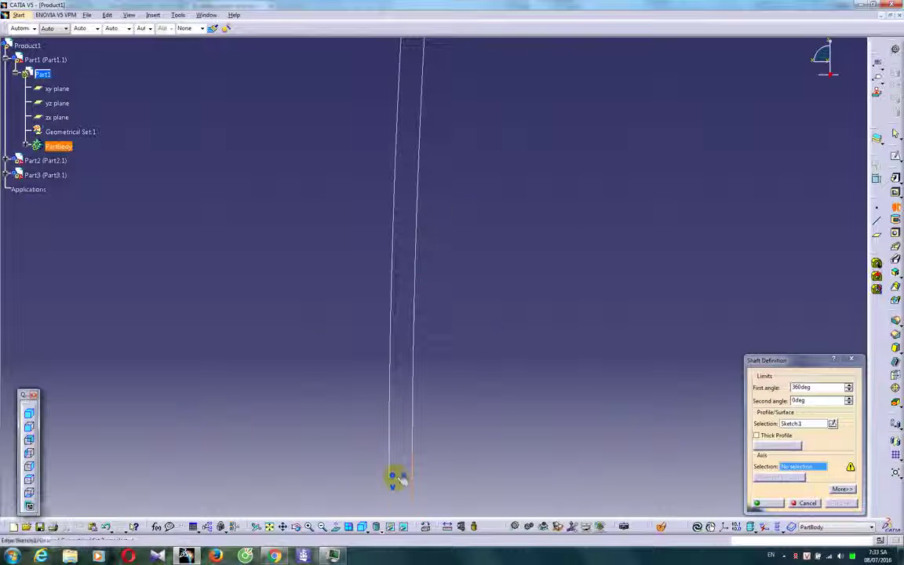
left_click(757, 502)
middle_click_drag(266, 355, 433, 217)
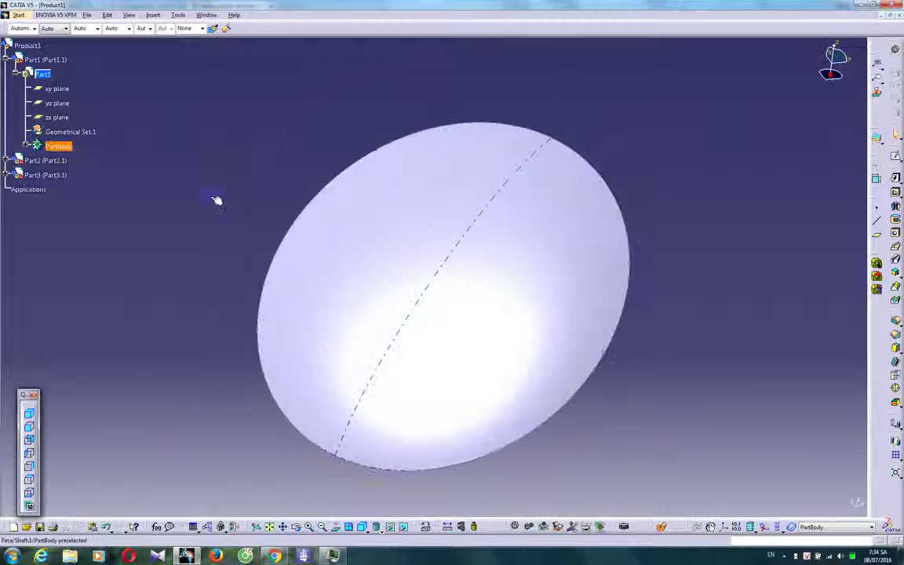
Try blue on the whole PartBody and settle on red as its colour
left_click(69, 147)
left_click(33, 29)
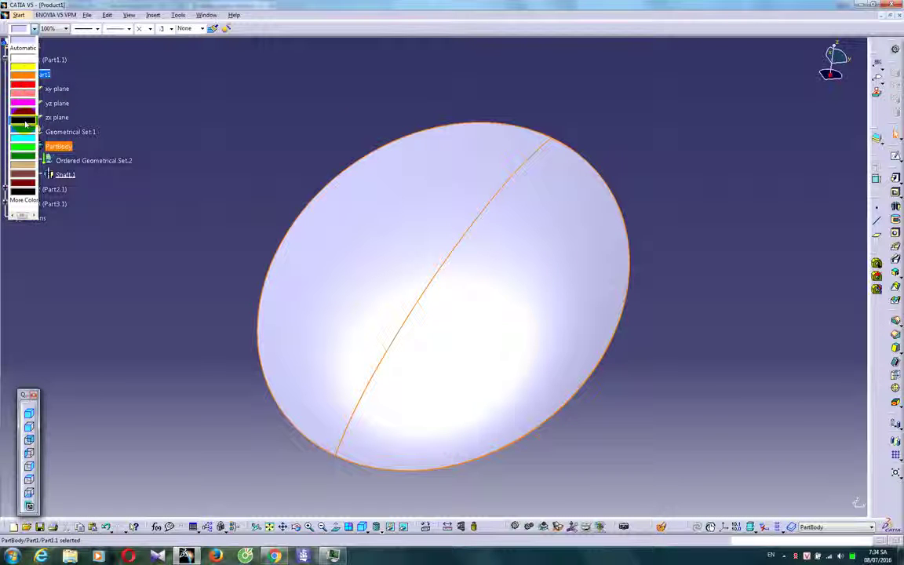
left_click(23, 125)
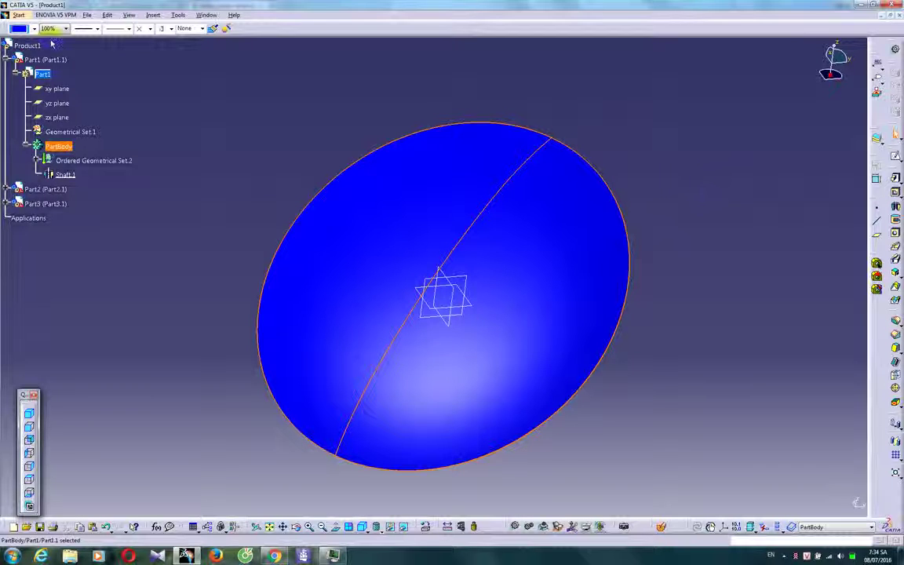
left_click(33, 29)
left_click(22, 66)
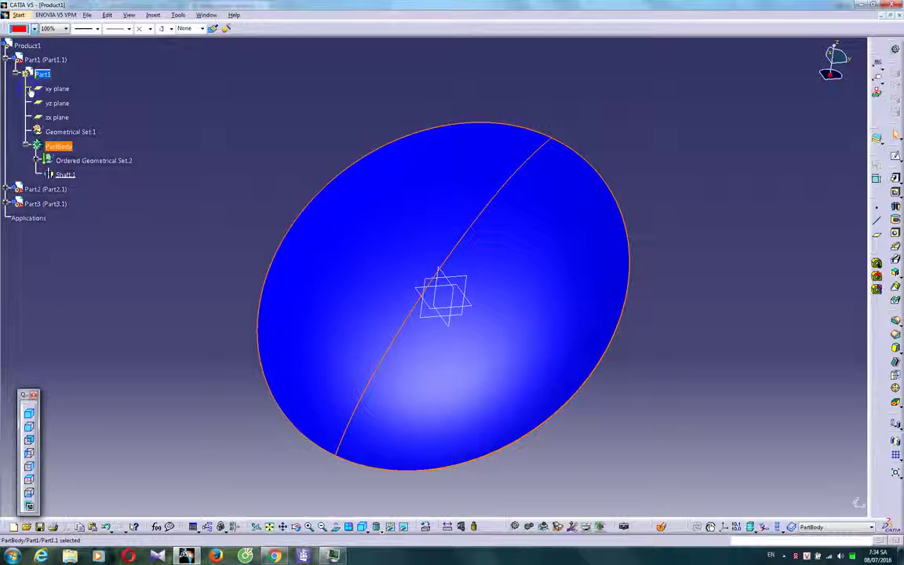
left_click(707, 236)
Expand Ordered Geometrical Set.2 and show the hidden Sketch.1
middle_click_drag(676, 276, 465, 236)
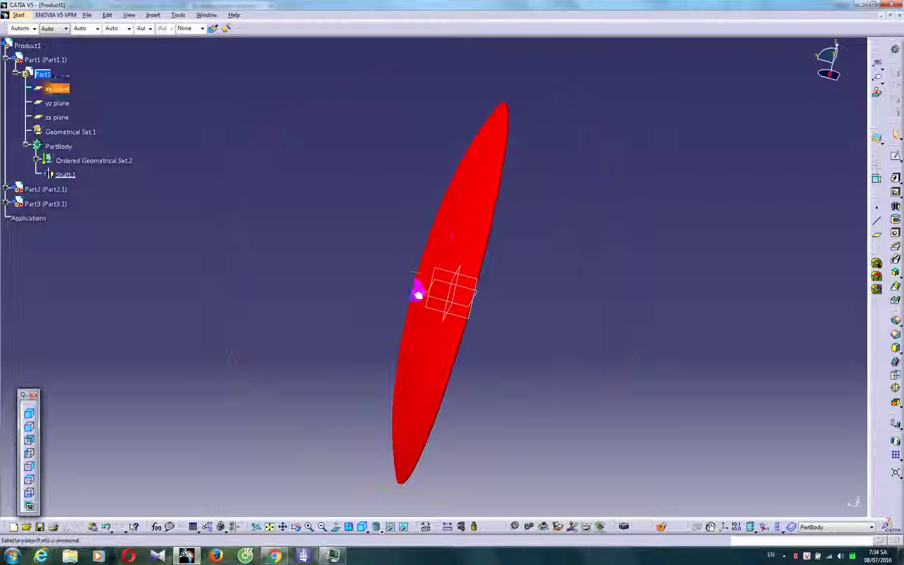
left_click(465, 277)
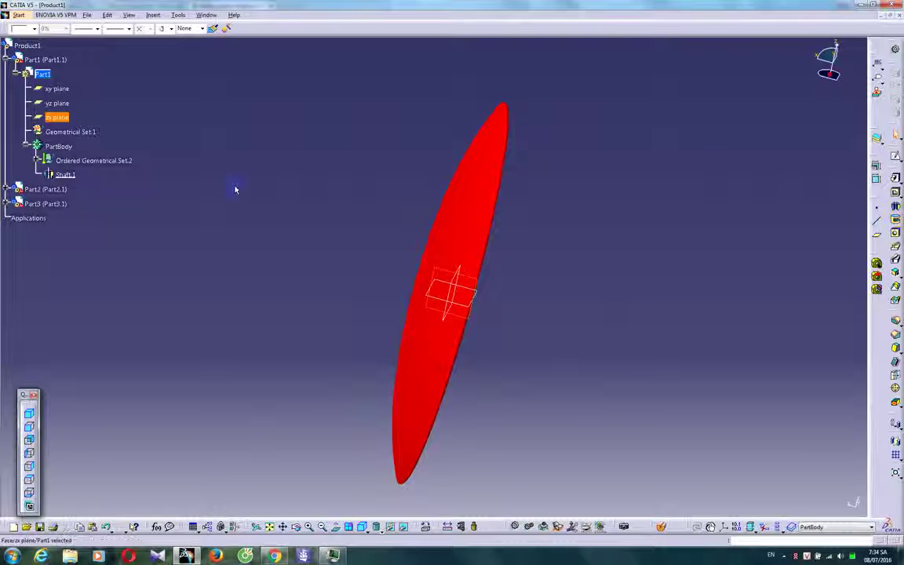
left_click(35, 159)
right_click(78, 174)
left_click(93, 204)
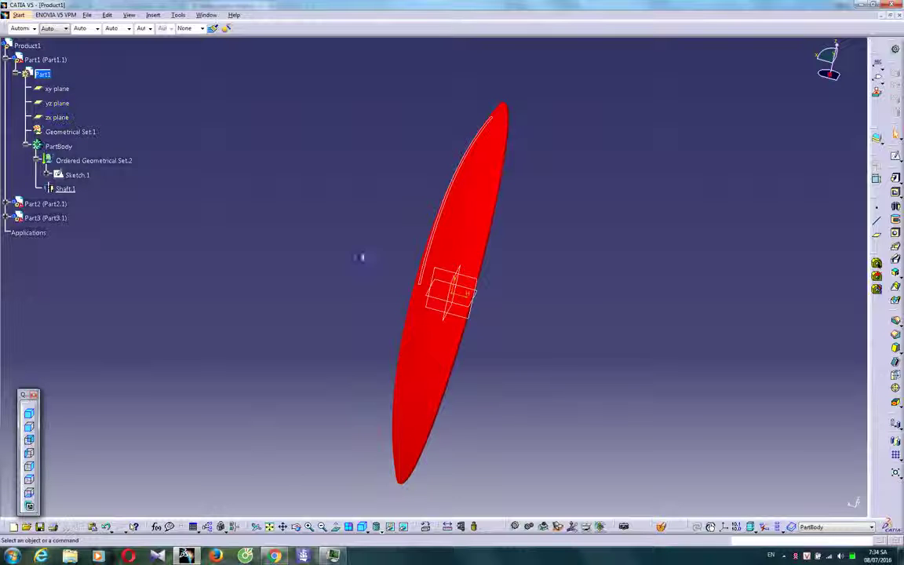
Start a sketch on Part1's zx plane and draw a four-point spline just outside the shell's outer edge, from about 20 mm high to the horizontal axis
left_click(437, 267)
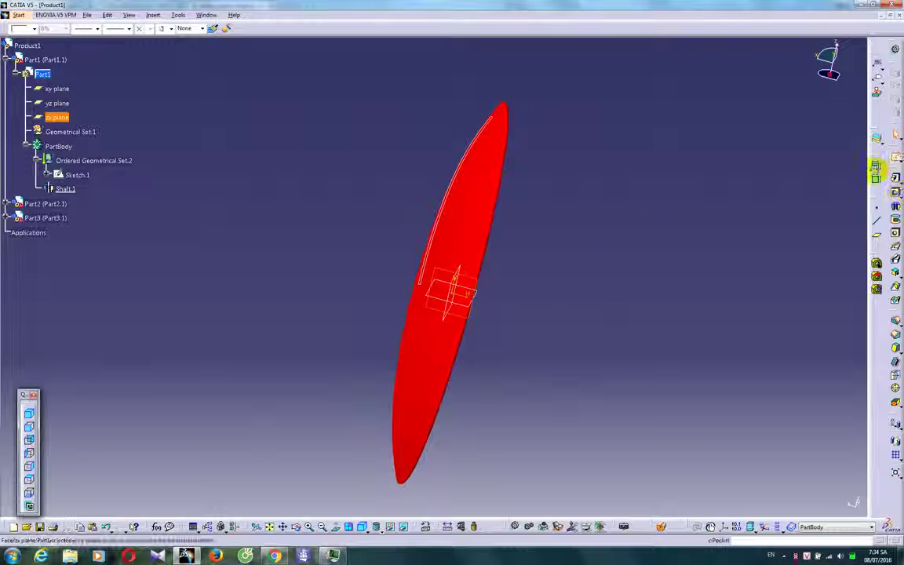
left_click(875, 167)
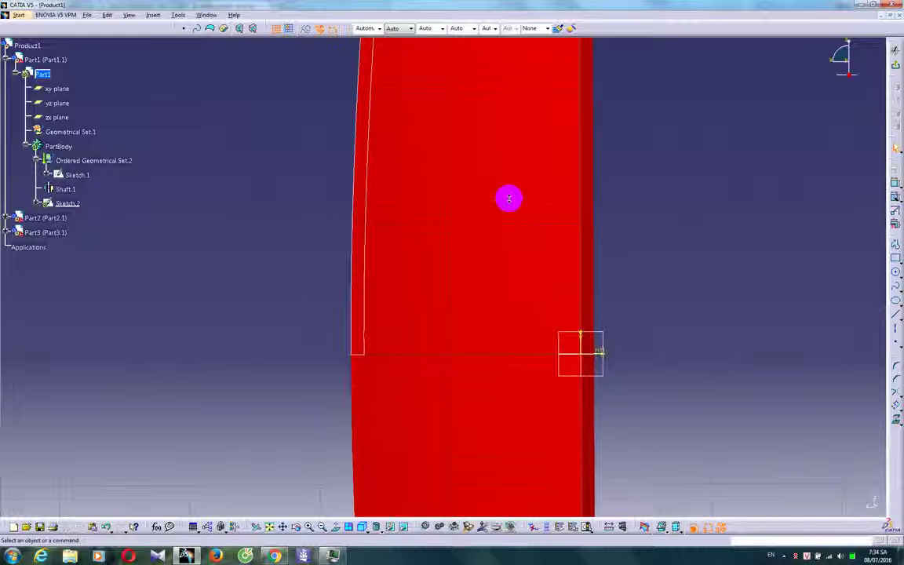
left_click(894, 287)
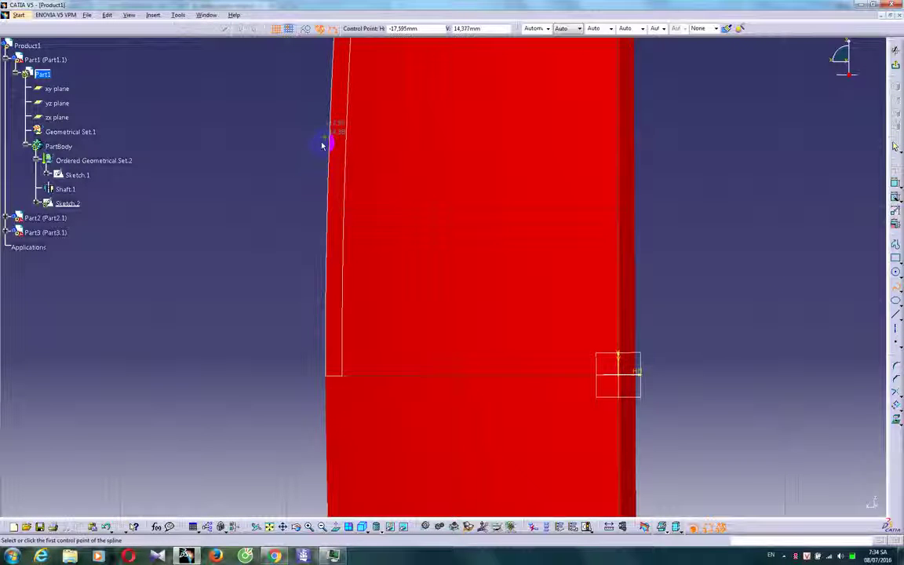
middle_click_drag(287, 135, 307, 196, "ctrl")
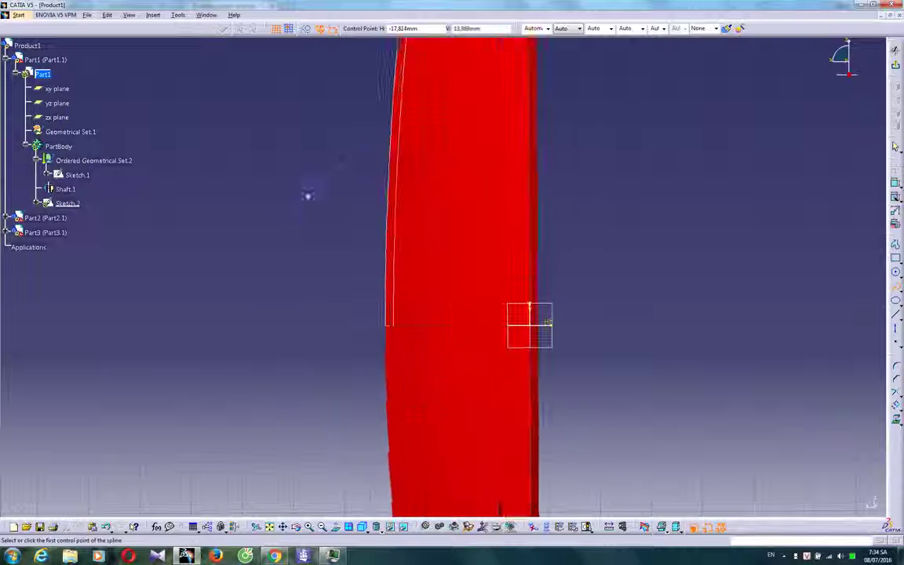
left_click(387, 164)
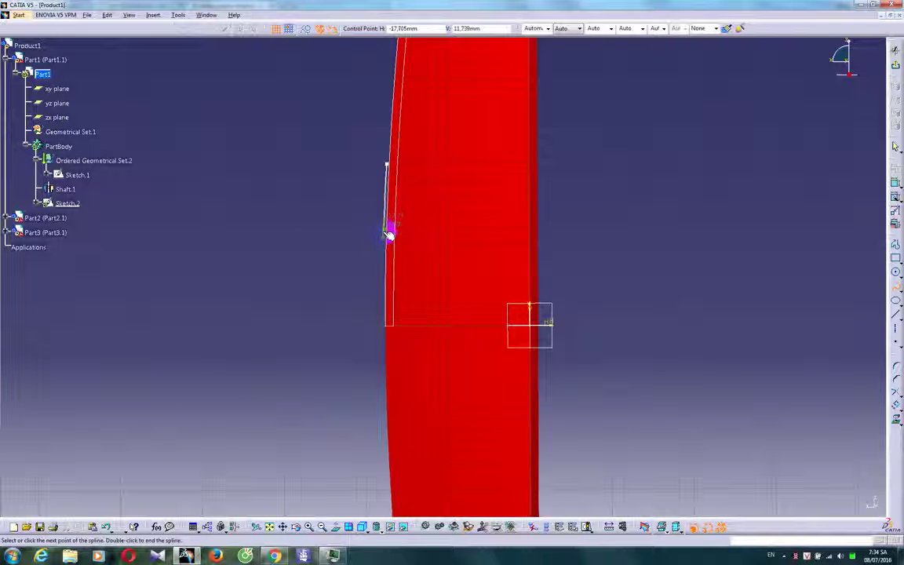
middle_click_drag(391, 216, 353, 173, "ctrl")
left_click(330, 151)
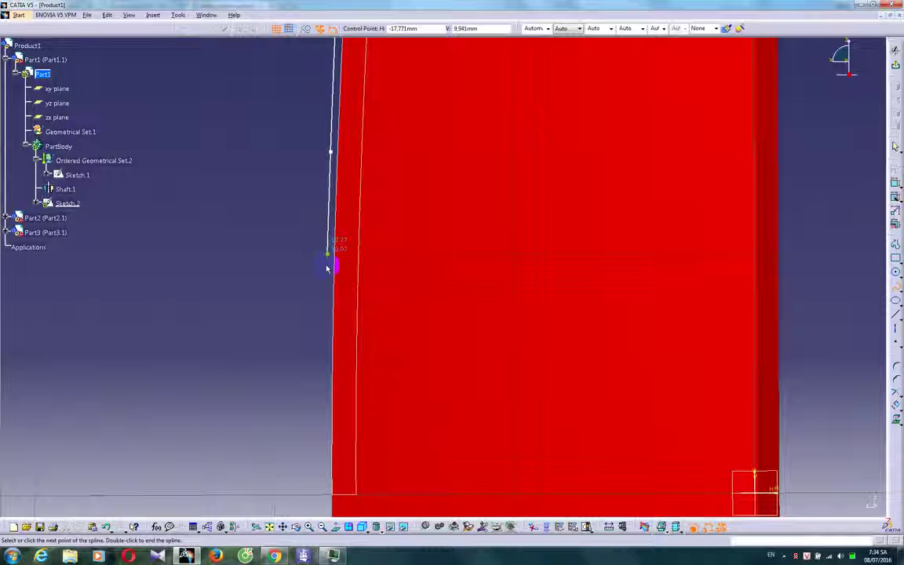
left_click(327, 308)
middle_click_drag(335, 364, 335, 277)
left_click(325, 407)
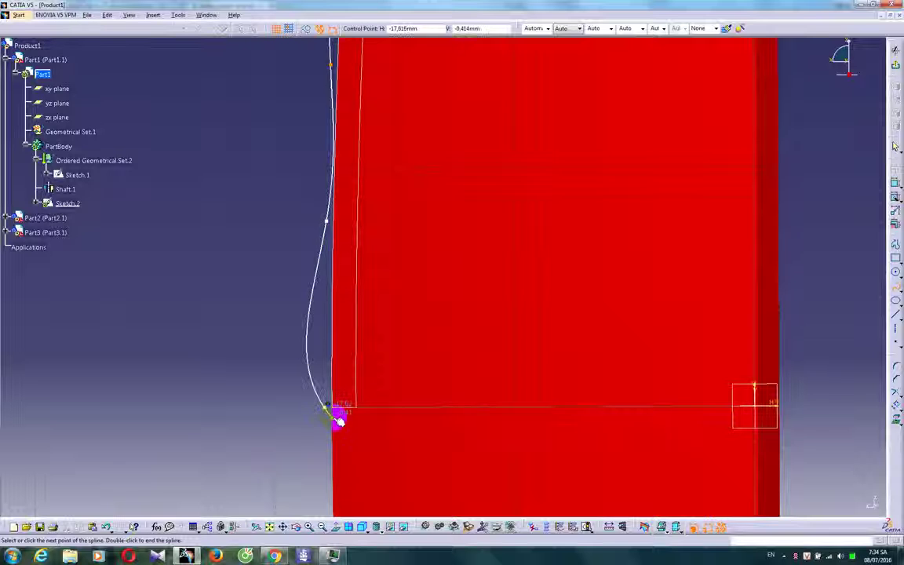
double_click(333, 414)
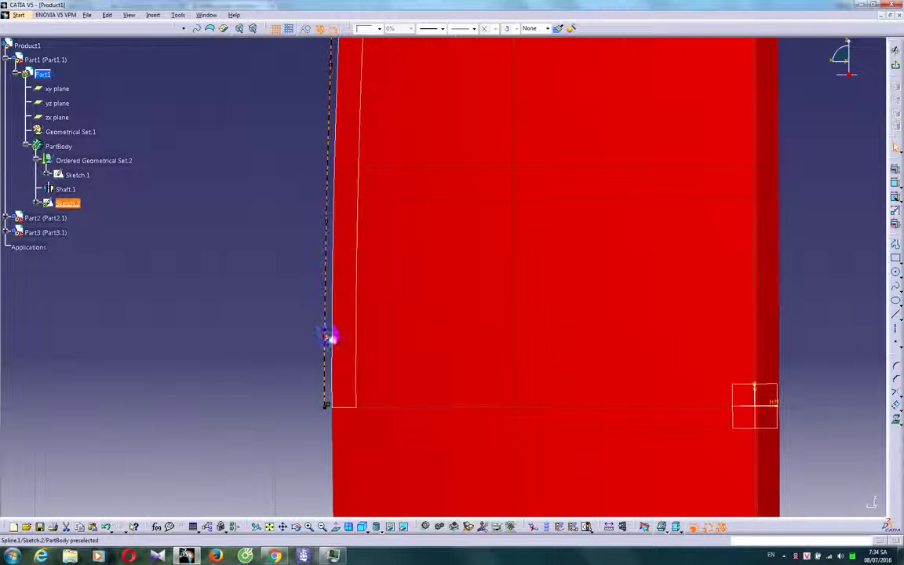
Enable tangency at the spline's last control point and constrain that tangent to vertical
double_click(328, 338)
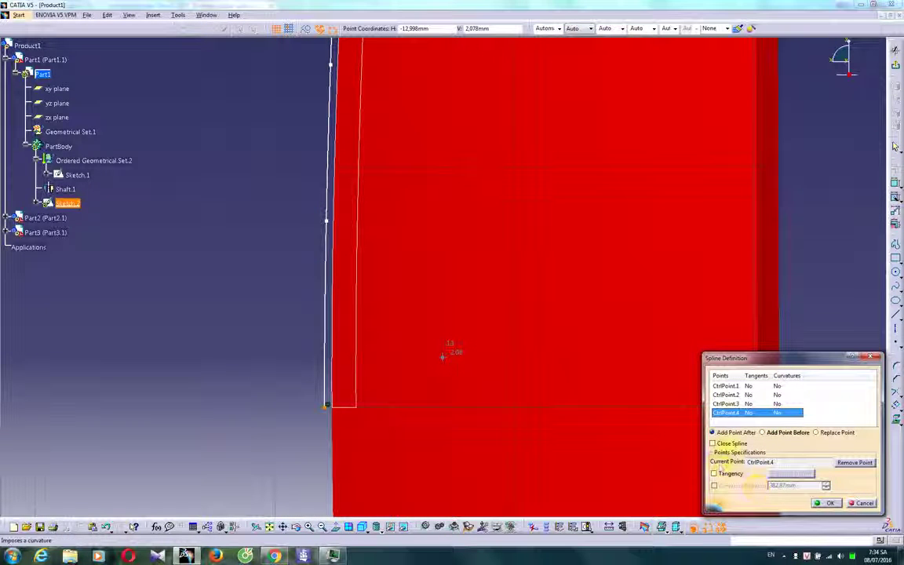
left_click(714, 474)
left_click(830, 503)
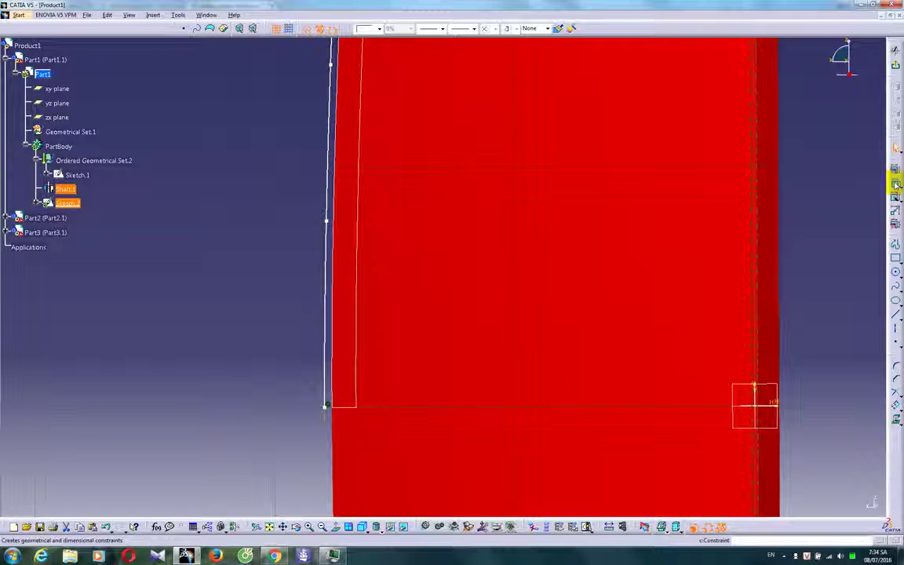
left_click(894, 184)
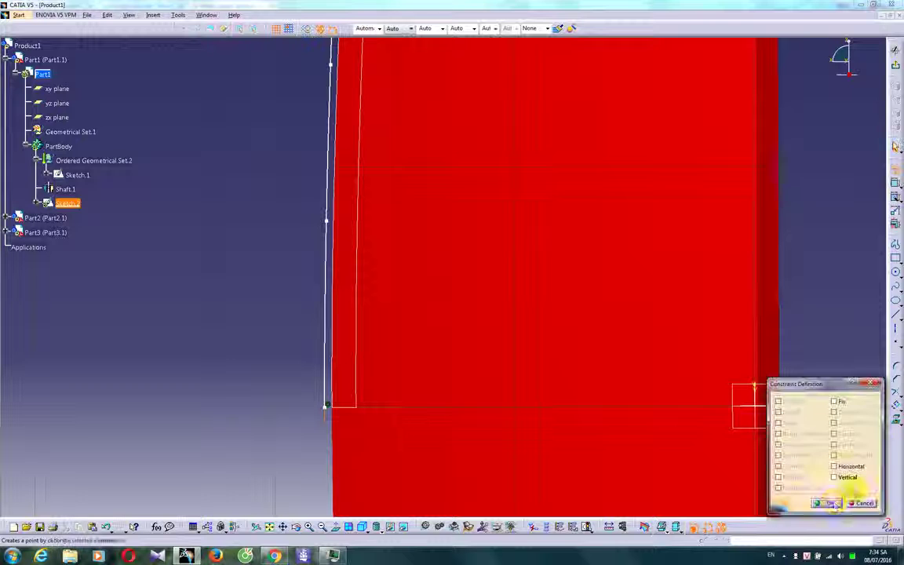
left_click(833, 466)
left_click(826, 503)
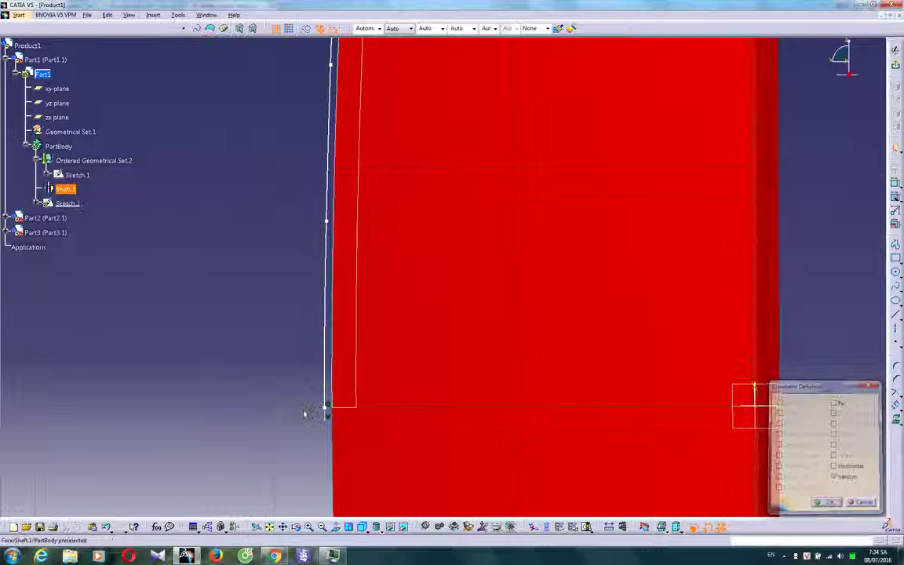
mouse_move(282, 331)
middle_mouse_down("ctrl")
mouse_move(272, 384)
mouse_move(321, 332)
middle_mouse_up("ctrl")
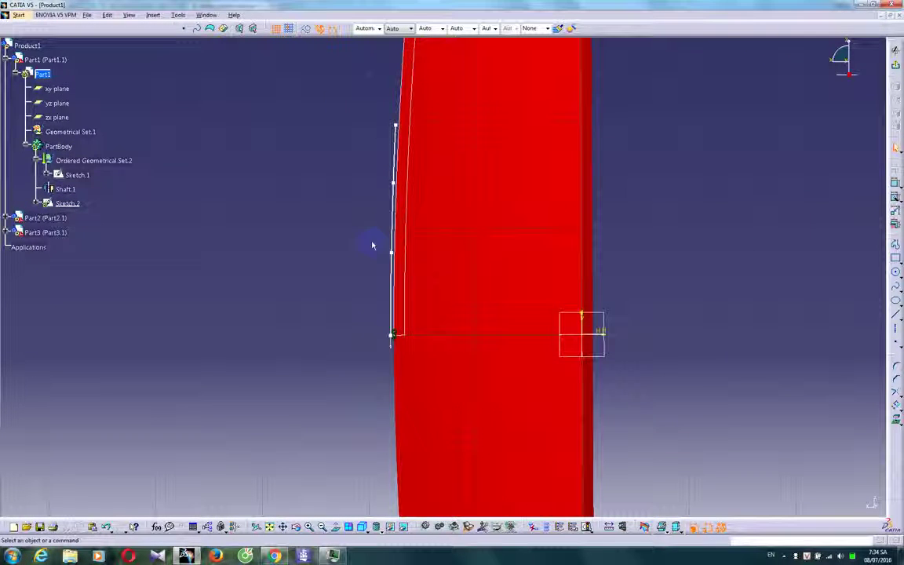
Offset the spline inward by about 0.835 mm, close both ends with short lines and exit the sketch
left_click(395, 218)
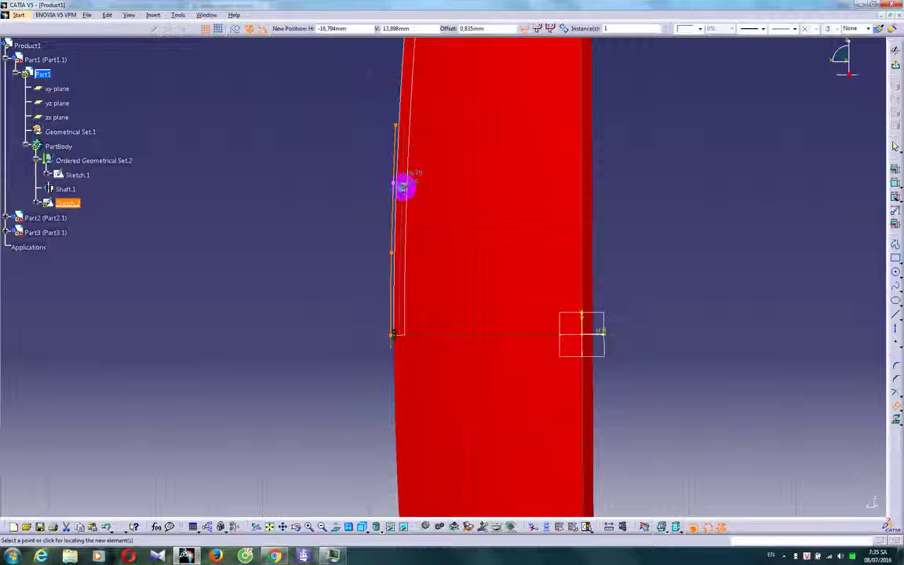
left_click(404, 188)
left_click(895, 314)
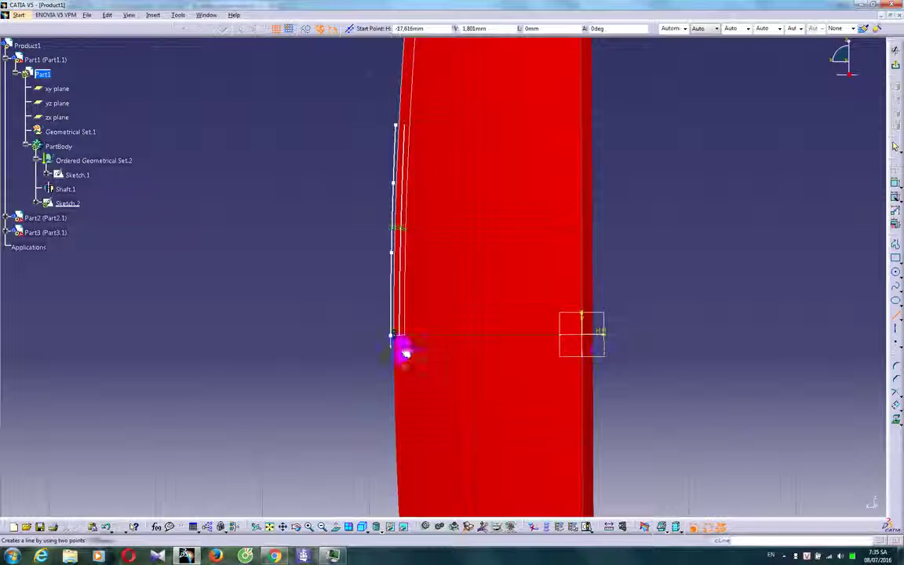
left_click(397, 337)
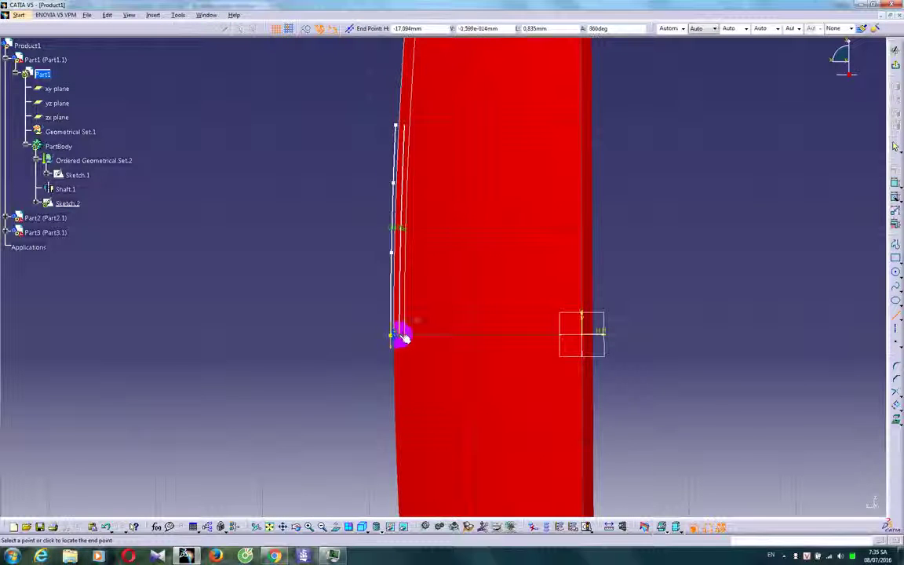
left_click(401, 128)
left_click(401, 127)
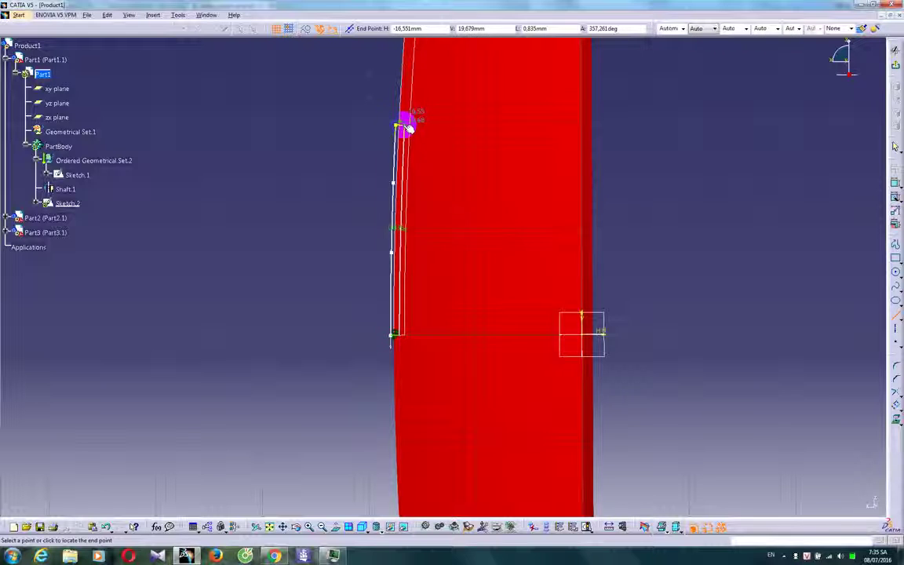
left_click(895, 50)
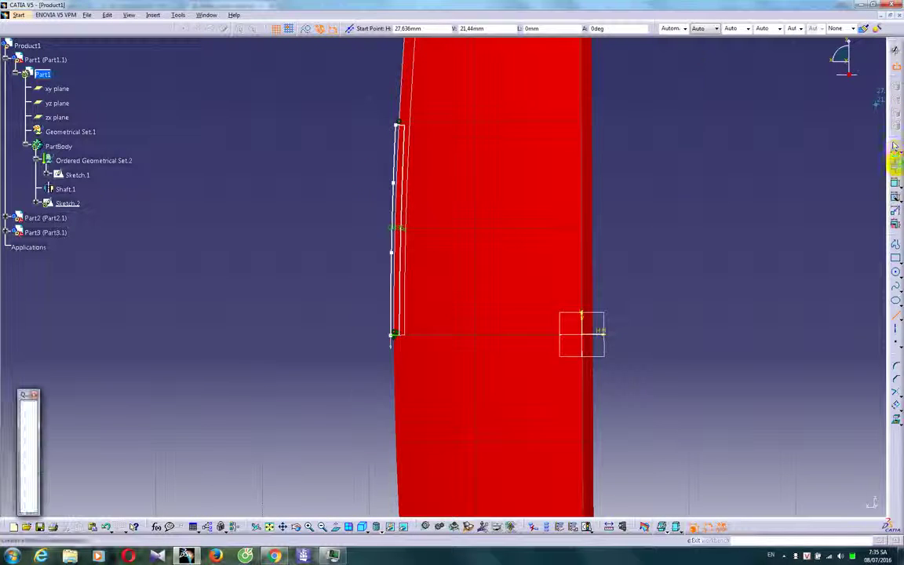
Revolve Sketch.2 by 360 degrees with Shaft, using the axis of Shaft.1
left_click(894, 206)
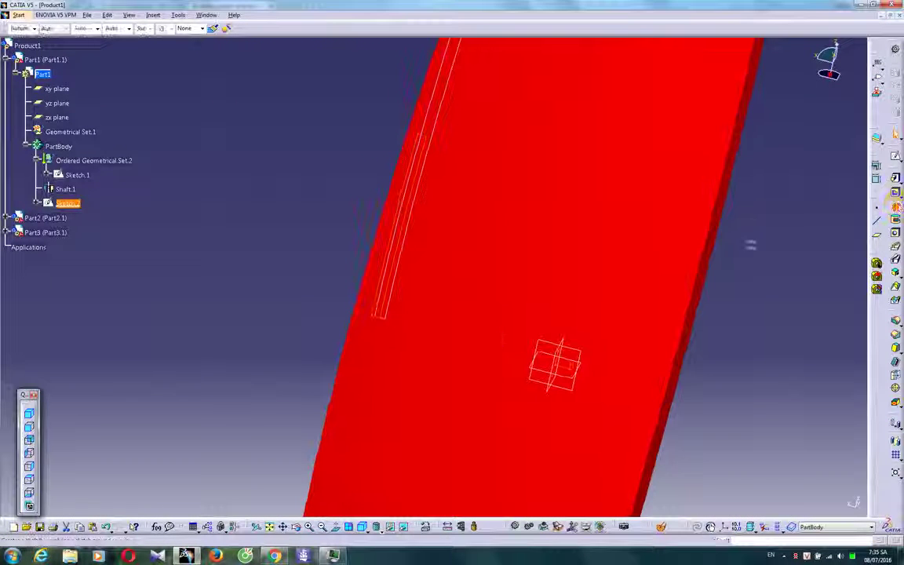
left_click(462, 304)
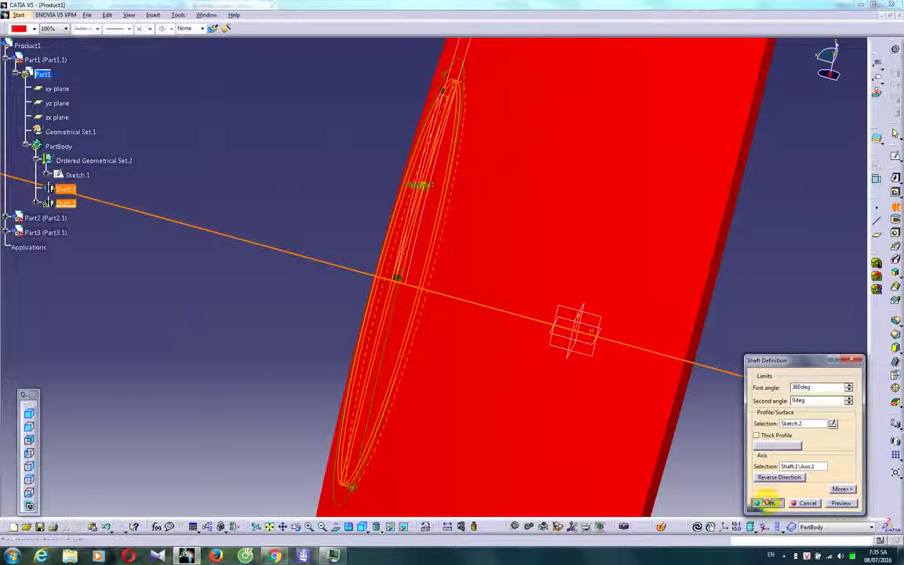
left_click(764, 502)
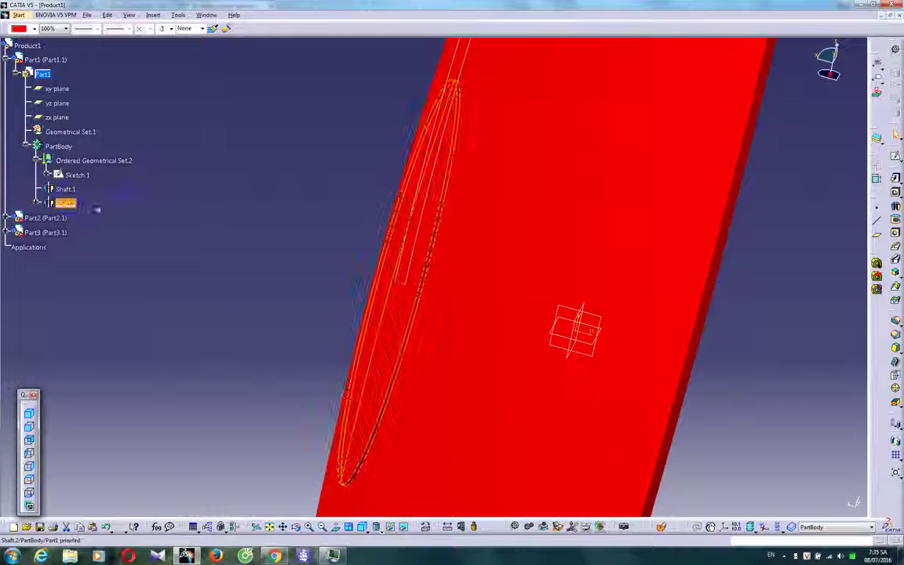
Colour the small revolved body Shaft.2 blue
left_click(129, 207)
left_click(34, 28)
left_click(24, 118)
left_click(270, 169)
Start a sketch on the zx plane and draw a four-point spline along the outer edge of the shell's upper part, above the blue disc
middle_click_drag(270, 170, 317, 389)
middle_click_drag(565, 255, 279, 282)
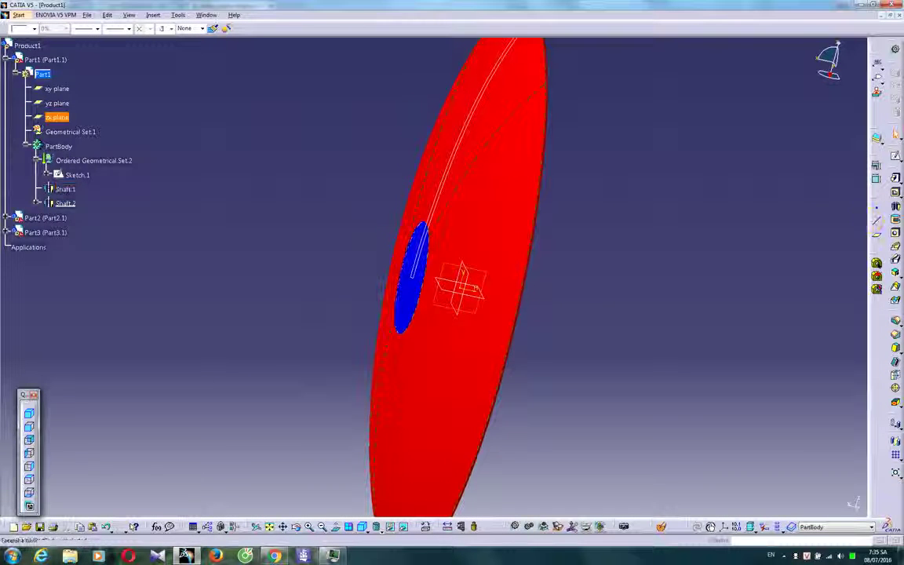
left_click(894, 156)
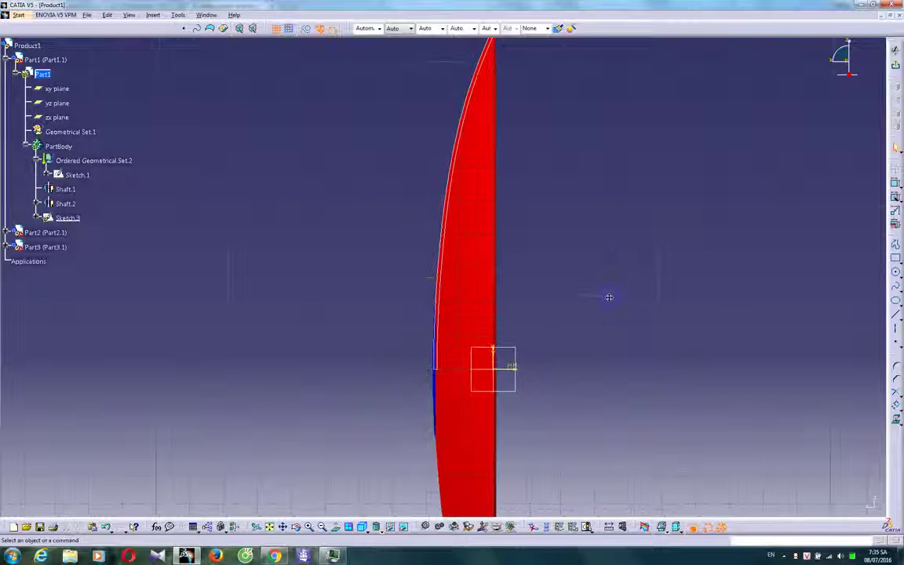
left_click(895, 289)
mouse_move(488, 205)
middle_mouse_down()
mouse_move(484, 296)
mouse_move(468, 244)
middle_mouse_up()
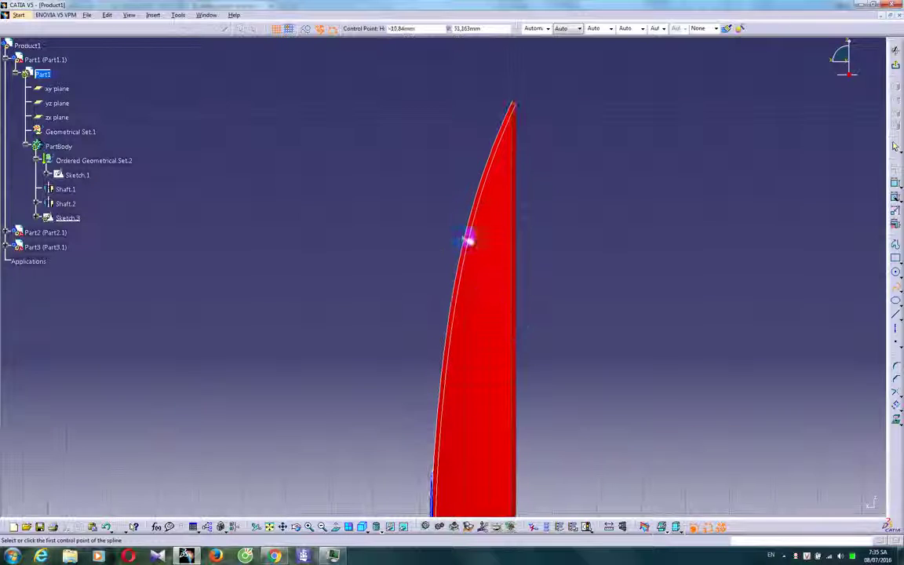
left_click(468, 221)
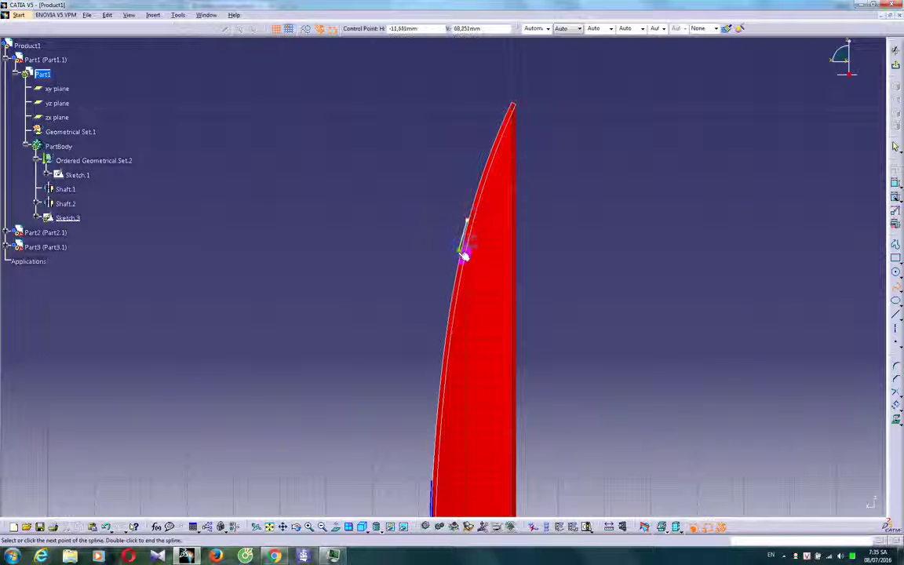
middle_click_drag(459, 292, 463, 245, "ctrl")
left_click(462, 284)
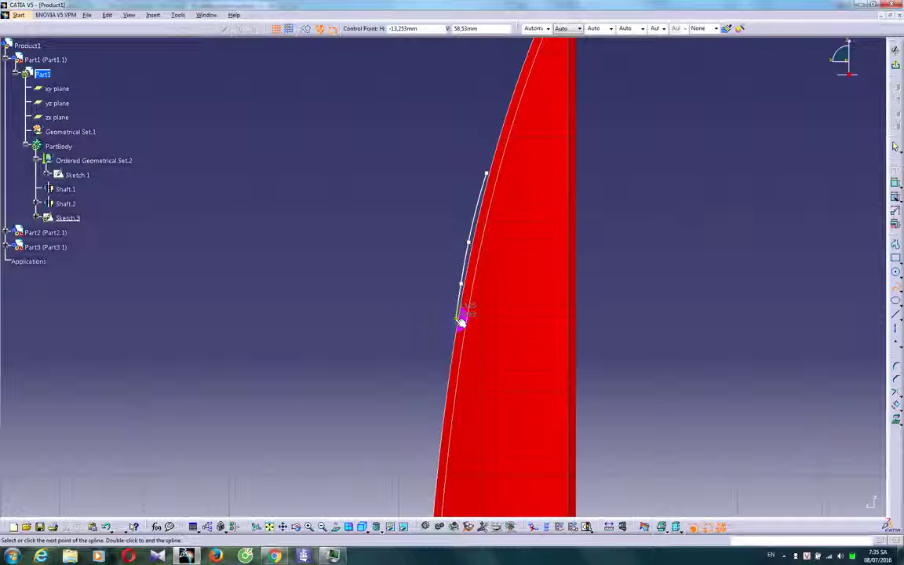
left_click(457, 317)
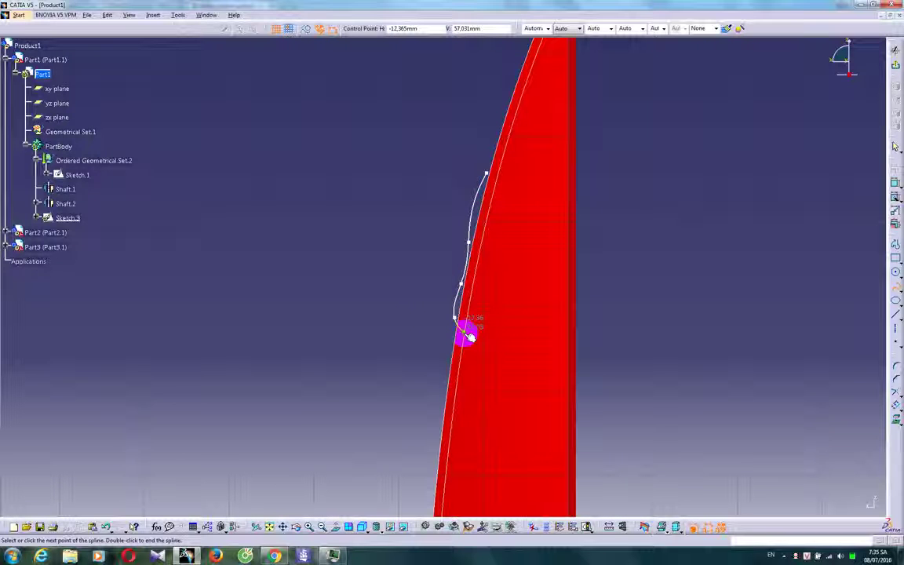
key("Escape")
key("Escape")
middle_click_drag(484, 343, 492, 274, "ctrl")
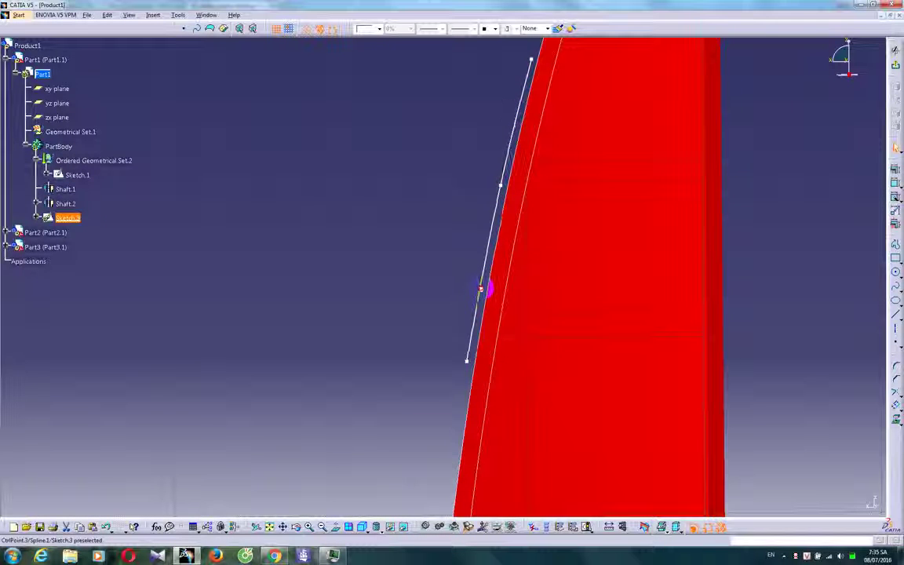
Offset the upper spline a short distance inward into the shell wall
left_click(896, 313)
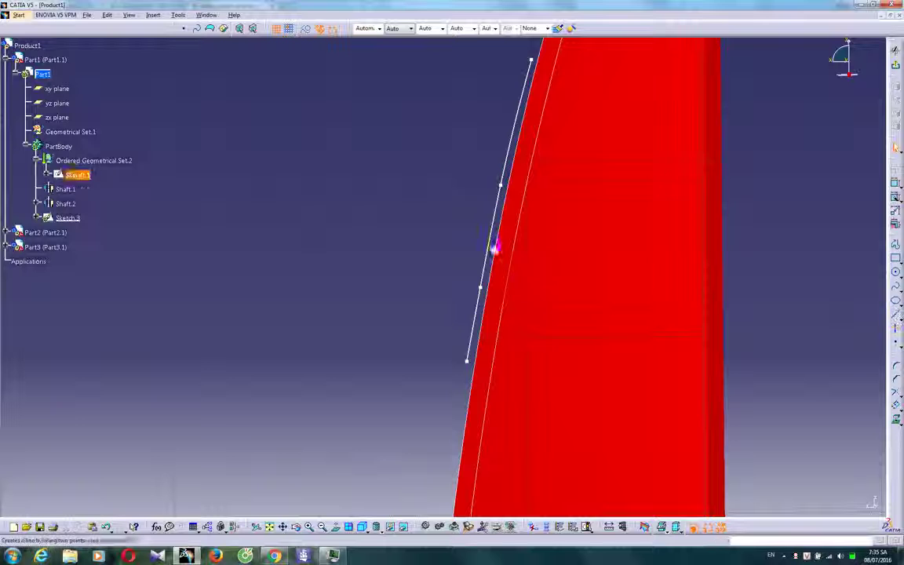
left_click(489, 238)
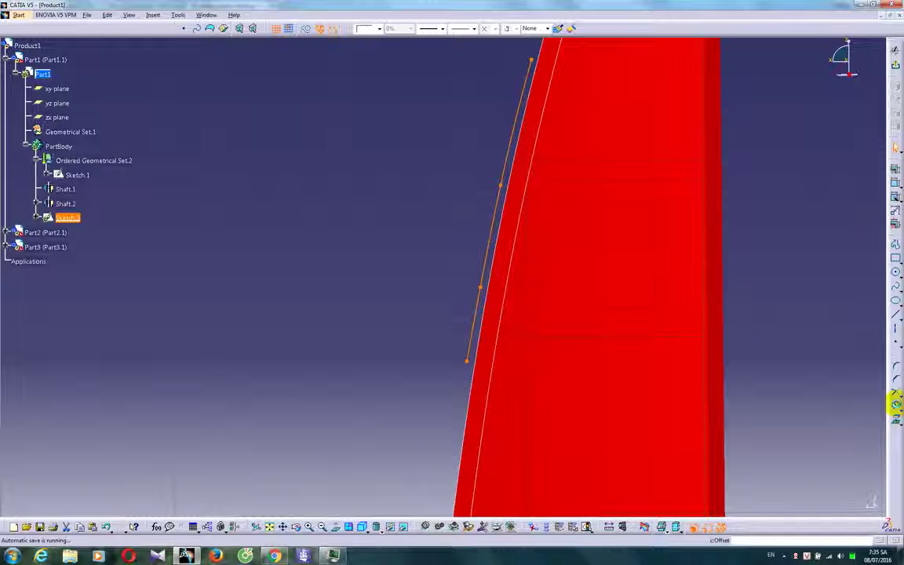
left_click(895, 405)
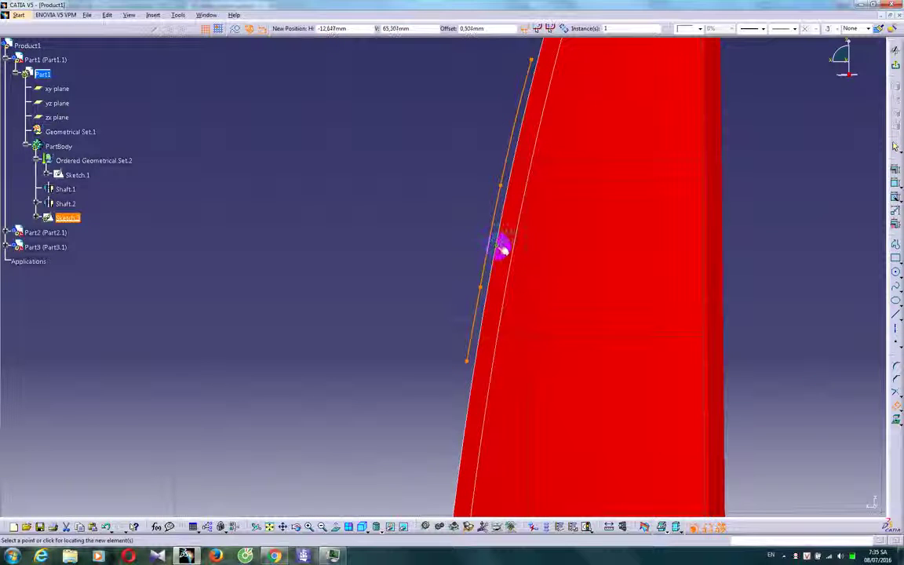
left_click(507, 256)
Close the lower and upper ends of the two offset splines with short lines, ending the Line command and restoring the normal sketch view
left_click(896, 316)
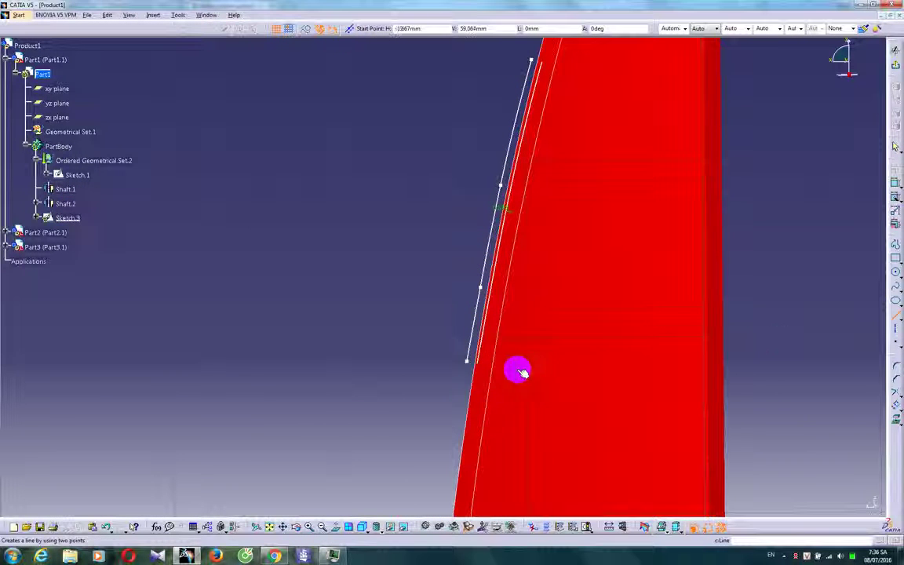
left_click(473, 363)
left_click(476, 362)
middle_click_drag(562, 271, 521, 464)
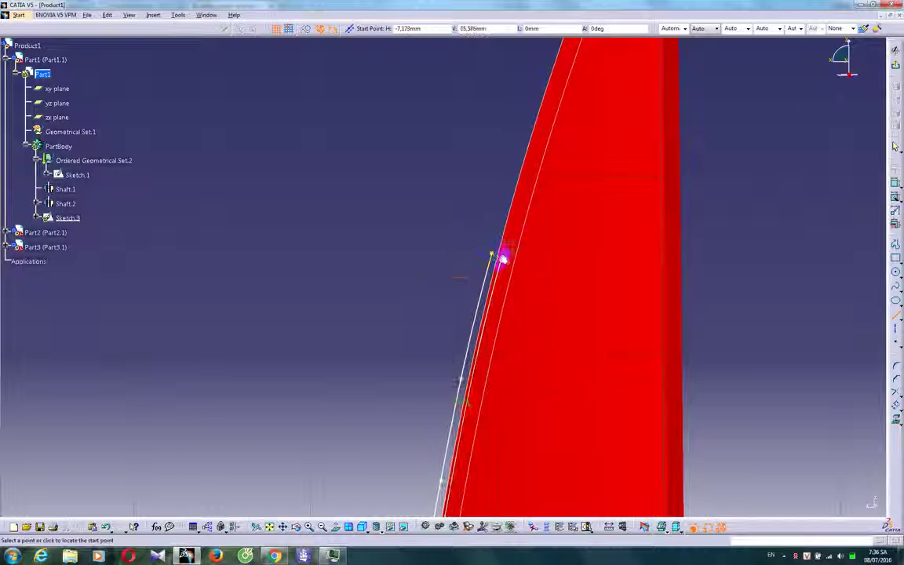
left_click(504, 258)
left_click(506, 258)
middle_click_drag(687, 294, 649, 428, "ctrl")
middle_click_drag(536, 445, 591, 334)
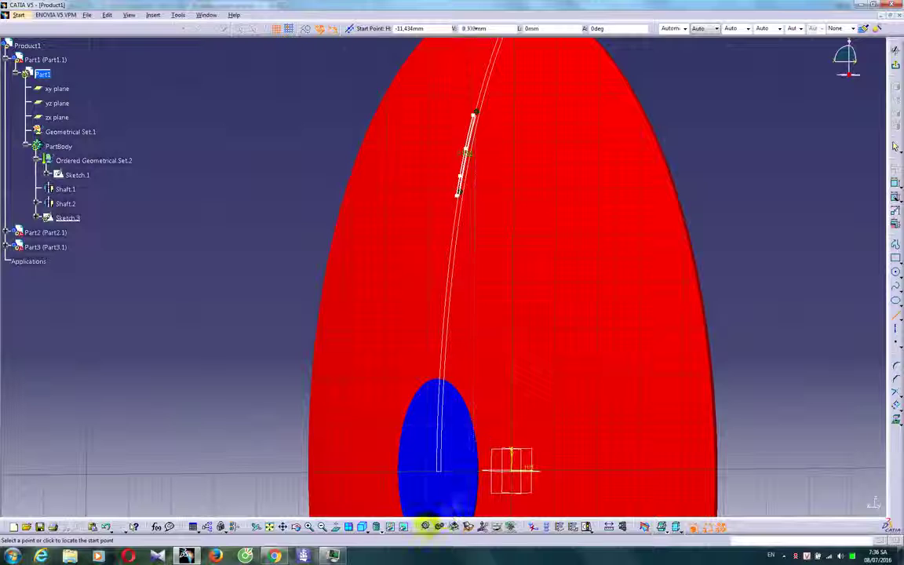
key("Escape")
left_click(337, 527)
middle_click_drag(425, 328, 533, 220)
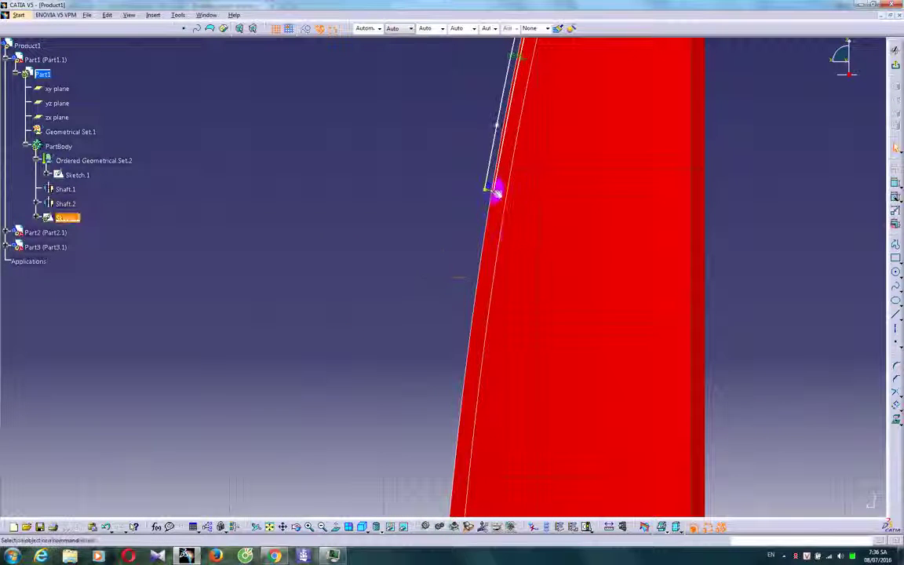
Nudge the lower end of the closed profile slightly outward, just beyond the shell's outer edge
double_click(486, 214)
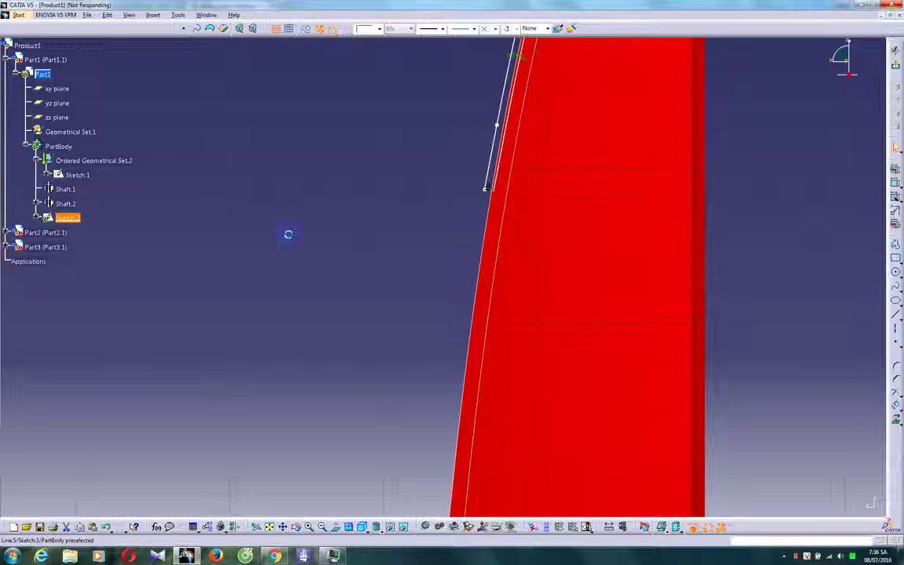
left_click(485, 252)
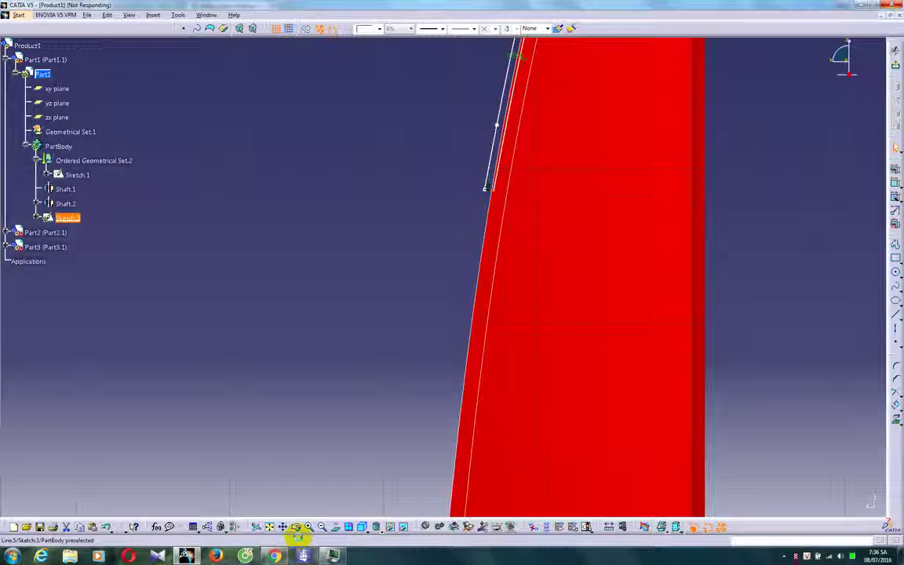
left_click(495, 233)
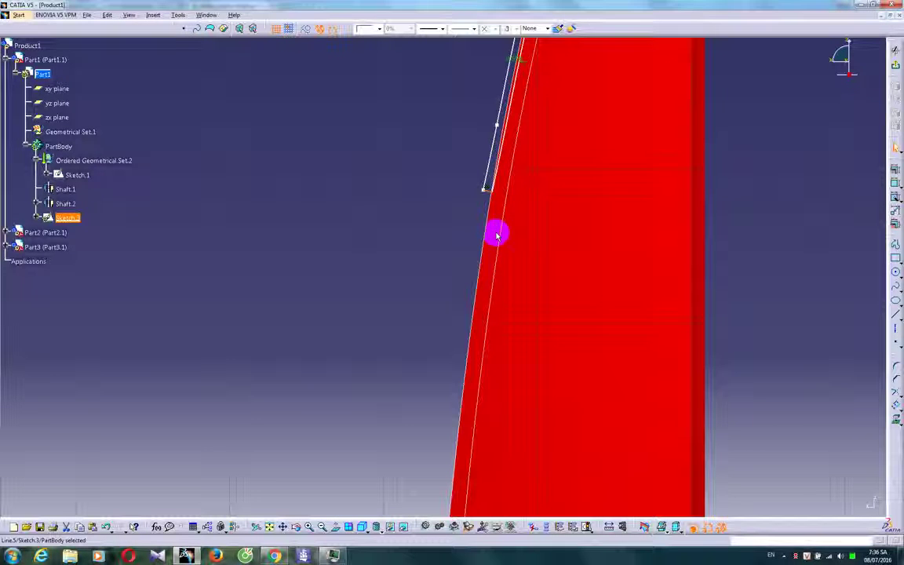
left_click(485, 196)
left_click(480, 218)
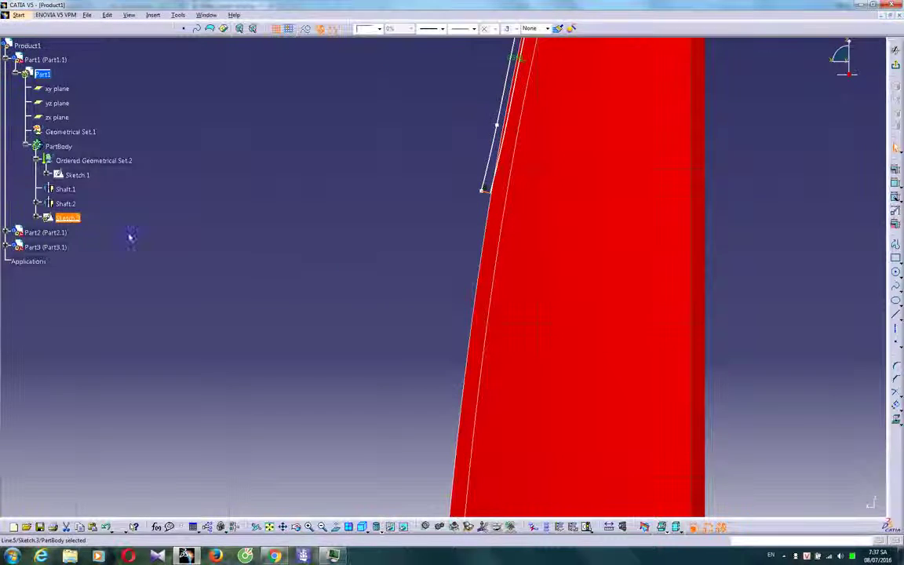
Adjust the profile's upper end and the outer spline's control point to lie just outside the shell's outer edge
mouse_move(418, 255)
middle_mouse_down()
mouse_move(410, 307)
mouse_move(396, 196)
mouse_move(470, 195)
middle_mouse_up()
left_click(502, 167)
left_click_drag(508, 164, 511, 166)
left_click(512, 164)
middle_click_drag(441, 187, 274, 297)
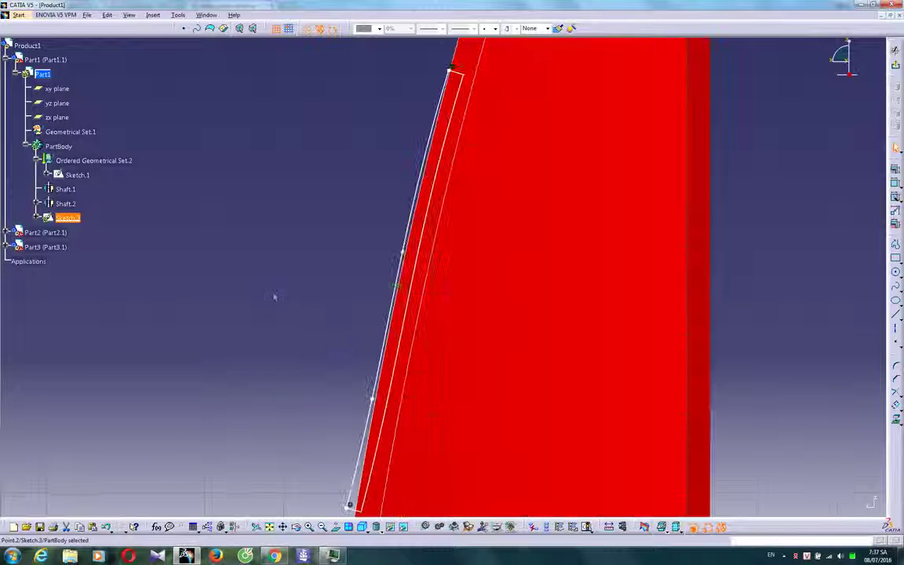
left_click(372, 398)
mouse_move(291, 286)
middle_mouse_down("ctrl")
mouse_move(670, 435)
mouse_move(661, 300)
mouse_move(661, 369)
middle_mouse_up("ctrl")
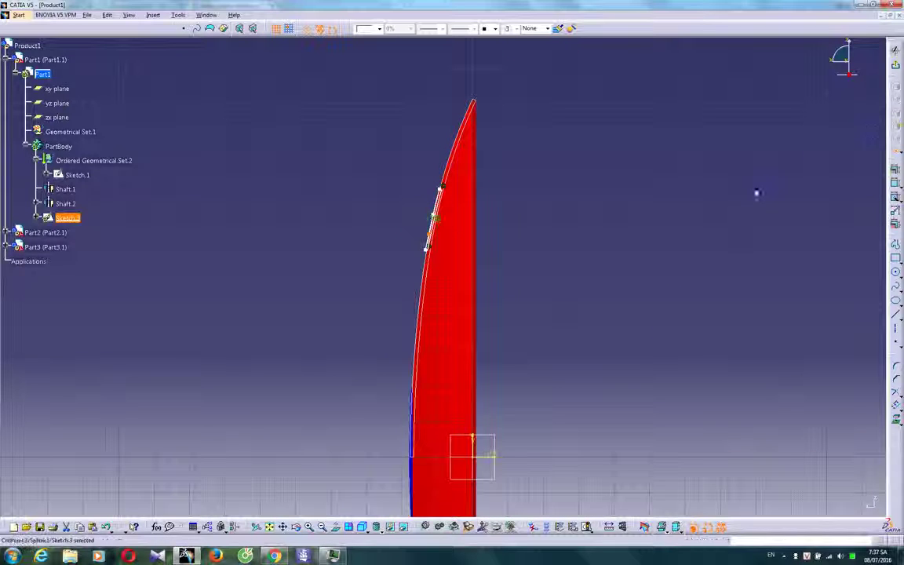
Exit the sketch and revolve the closed profile Sketch.3 with Shaft through 360 degrees about the shell's central axis
left_click(895, 65)
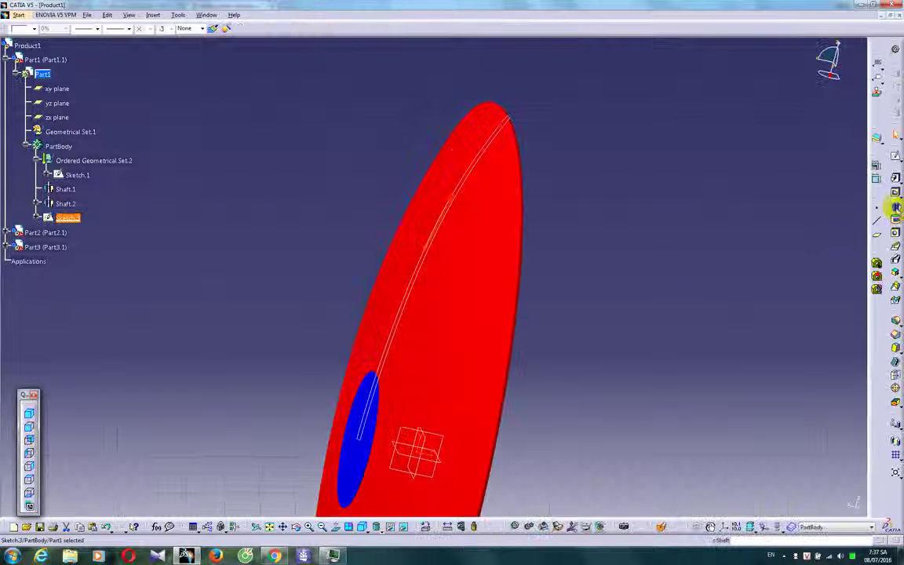
left_click(444, 461)
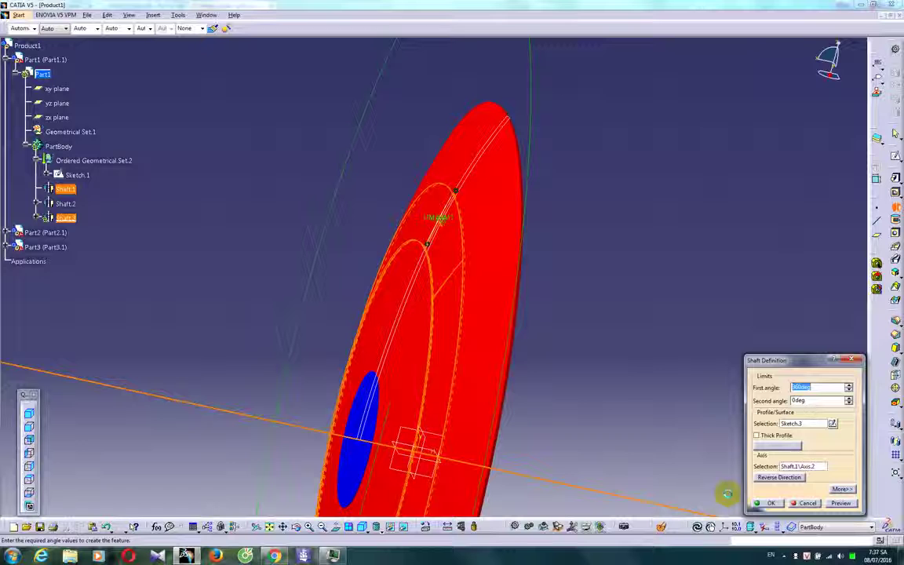
left_click(758, 503)
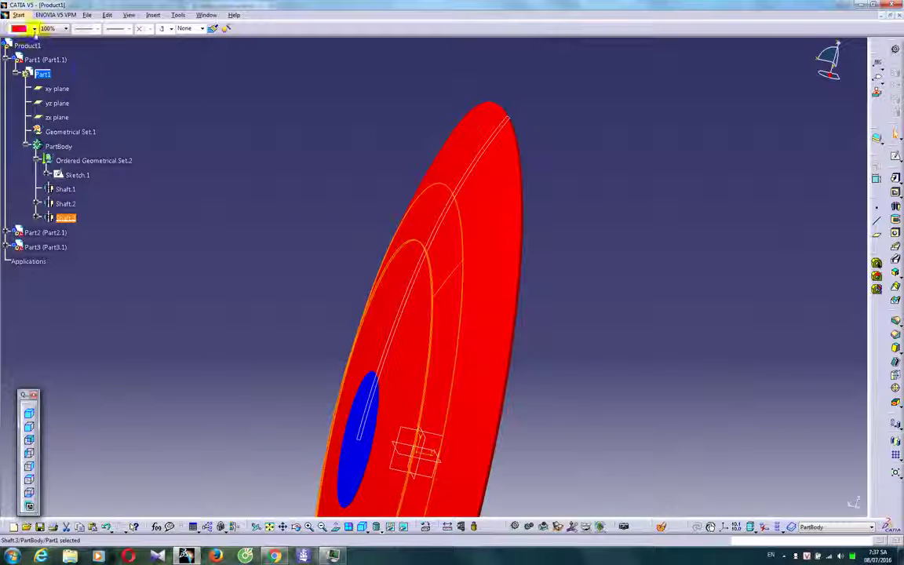
Colour the revolved ring Shaft.3 white and deselect it
left_click(33, 29)
left_click(27, 59)
left_click(214, 181)
middle_click_drag(206, 278, 306, 271)
left_click(427, 356)
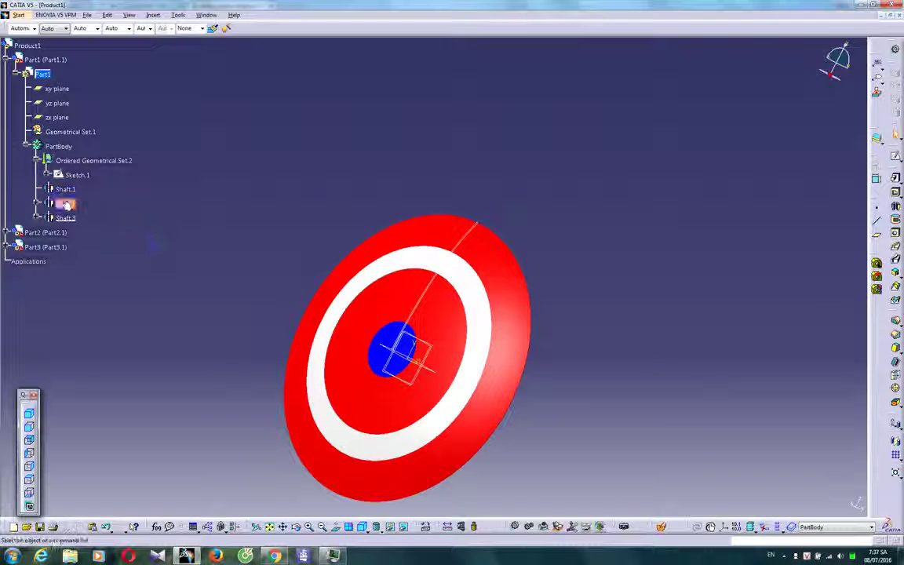
Edit Sketch.2 under Shaft.2, extend its profile upward along the shell edge to enlarge the blue disc, and exit the sketch
left_click(36, 203)
double_click(67, 218)
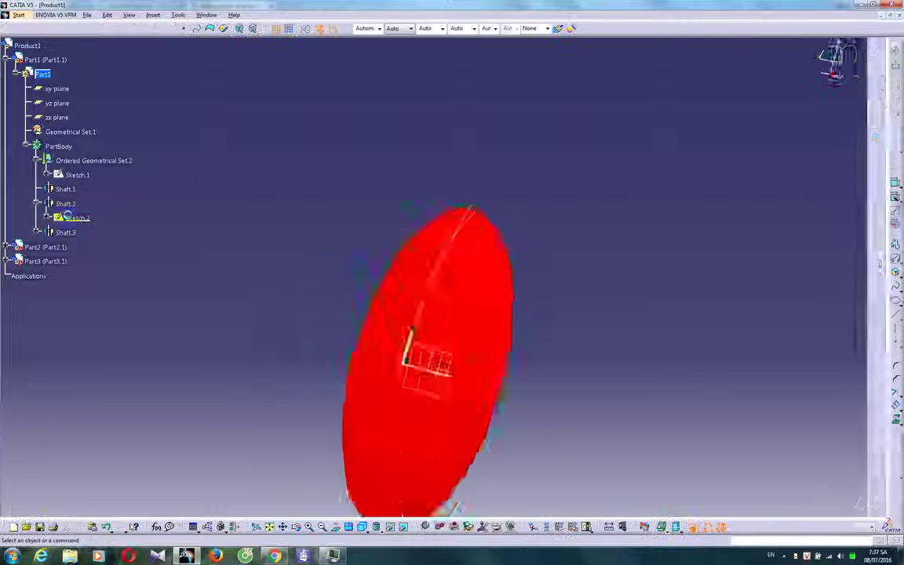
mouse_move(456, 303)
middle_mouse_down()
mouse_move(379, 365)
mouse_move(393, 383)
mouse_move(359, 357)
middle_mouse_up()
left_click(335, 354)
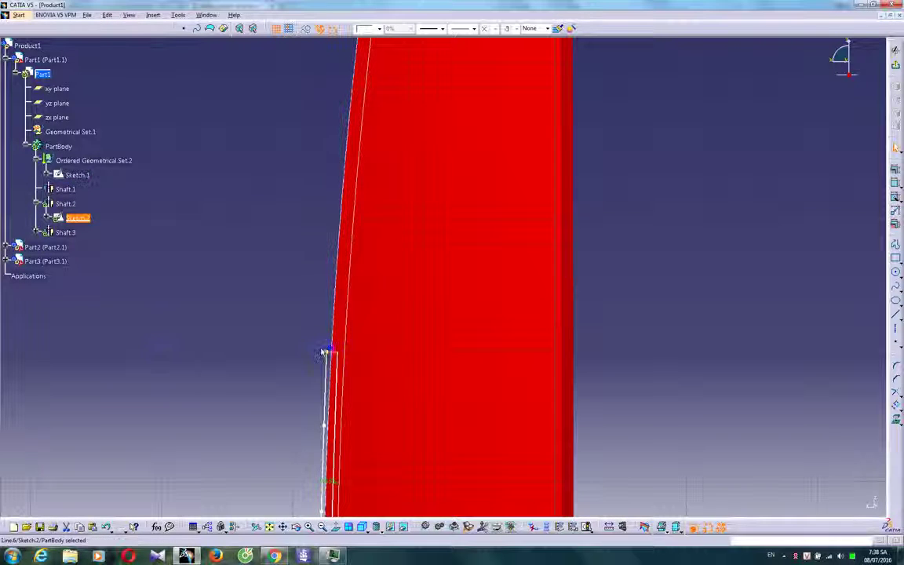
mouse_move(329, 351)
left_mouse_down()
mouse_move(325, 303)
mouse_move(340, 206)
left_mouse_up()
middle_click_drag(339, 205, 328, 313)
left_click(895, 66)
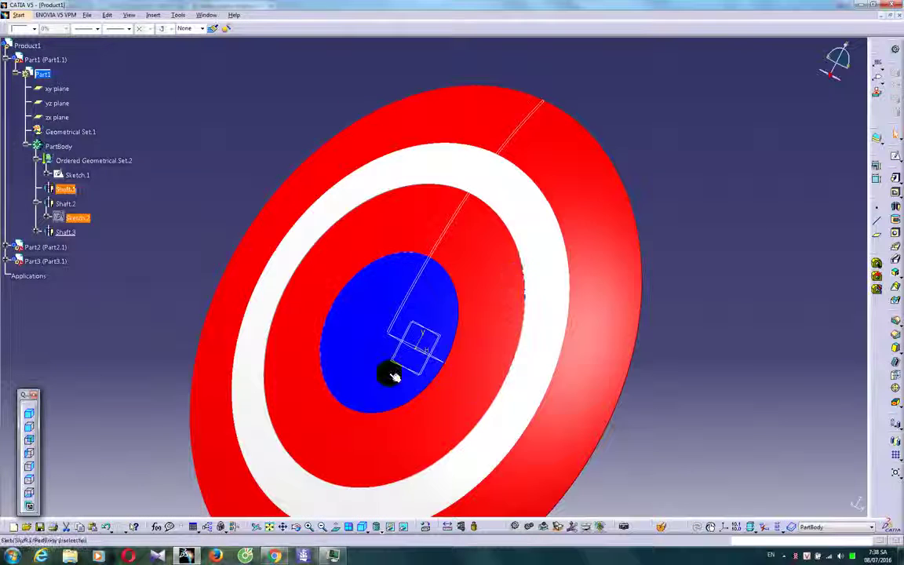
middle_click_drag(395, 375, 518, 357)
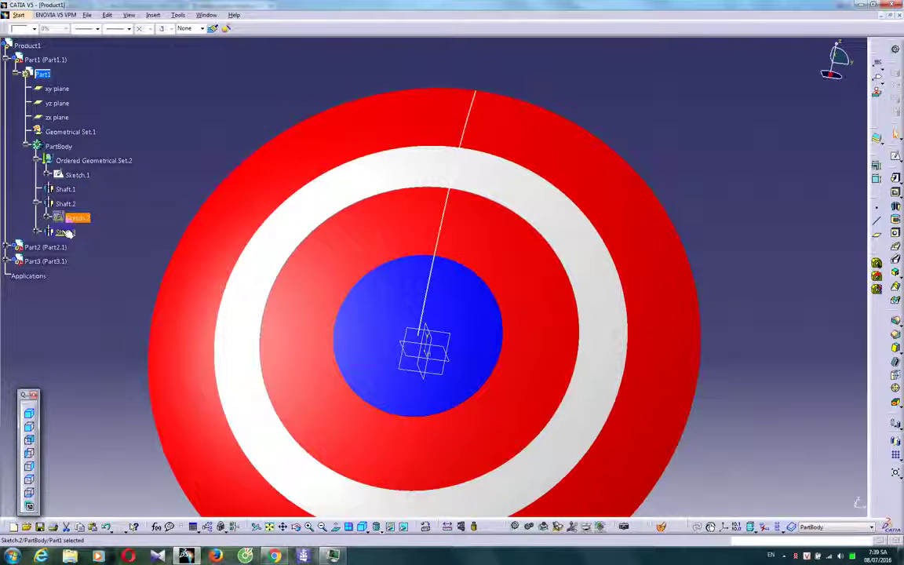
Edit Sketch.3 under Shaft.3, stretch its lower end further down along the shell edge to widen the white ring, and exit the sketch
left_click(36, 231)
left_click(77, 247)
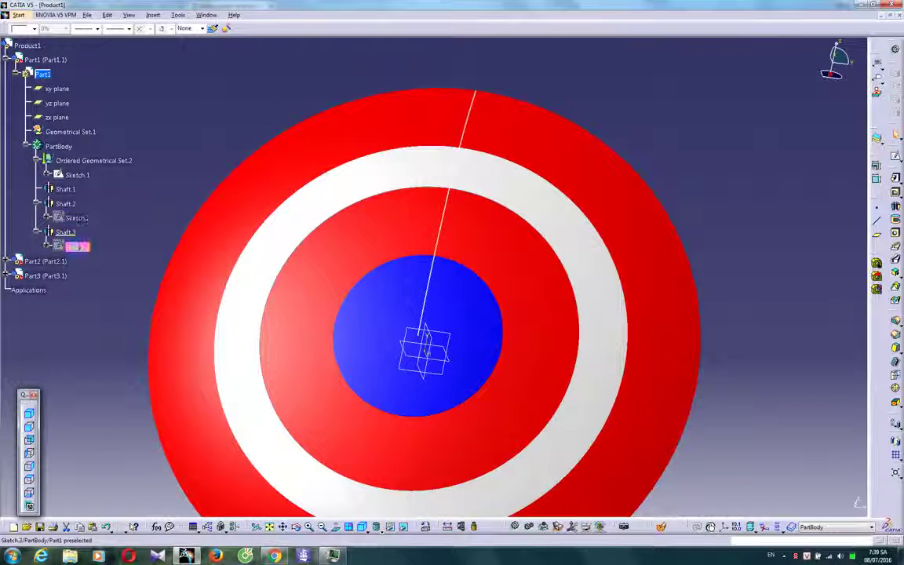
double_click(77, 247)
mouse_move(466, 218)
middle_mouse_down()
mouse_move(444, 325)
mouse_move(408, 208)
middle_mouse_up()
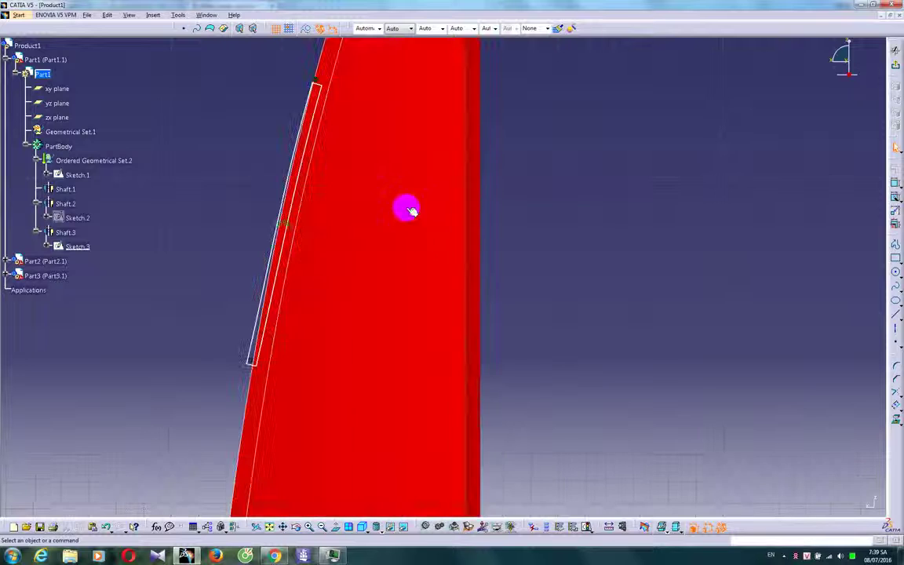
mouse_move(251, 365)
left_mouse_down()
mouse_move(233, 444)
mouse_move(240, 439)
left_mouse_up()
left_click(360, 67)
left_click(421, 208)
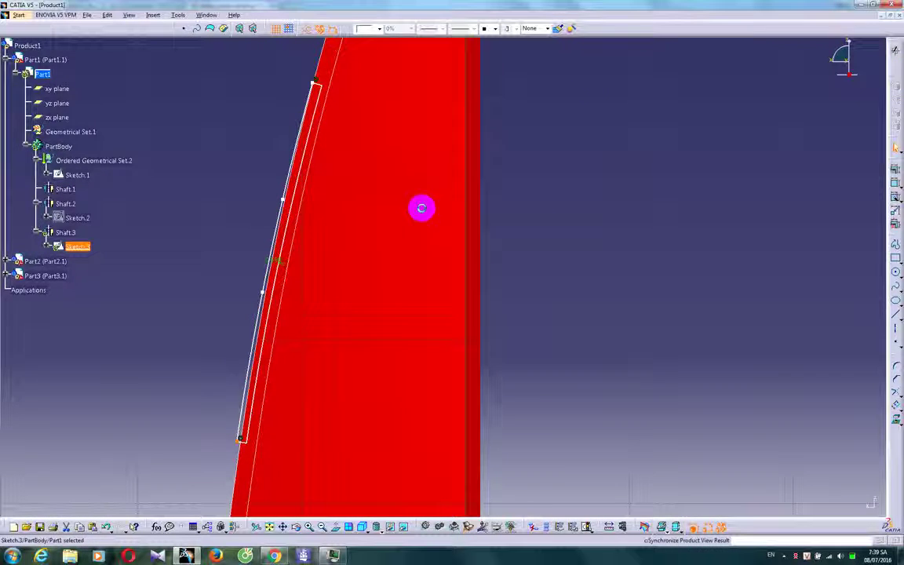
Hide Sketch.1, the shell's profile sketch
mouse_move(430, 260)
middle_mouse_down()
mouse_move(463, 397)
mouse_move(458, 289)
mouse_move(650, 293)
middle_mouse_up()
middle_click_drag(353, 327, 392, 297)
right_click(73, 174)
left_click(94, 202)
mouse_move(540, 303)
middle_mouse_down()
mouse_move(440, 250)
mouse_move(403, 258)
mouse_move(403, 268)
mouse_move(459, 299)
mouse_move(458, 378)
middle_mouse_up()
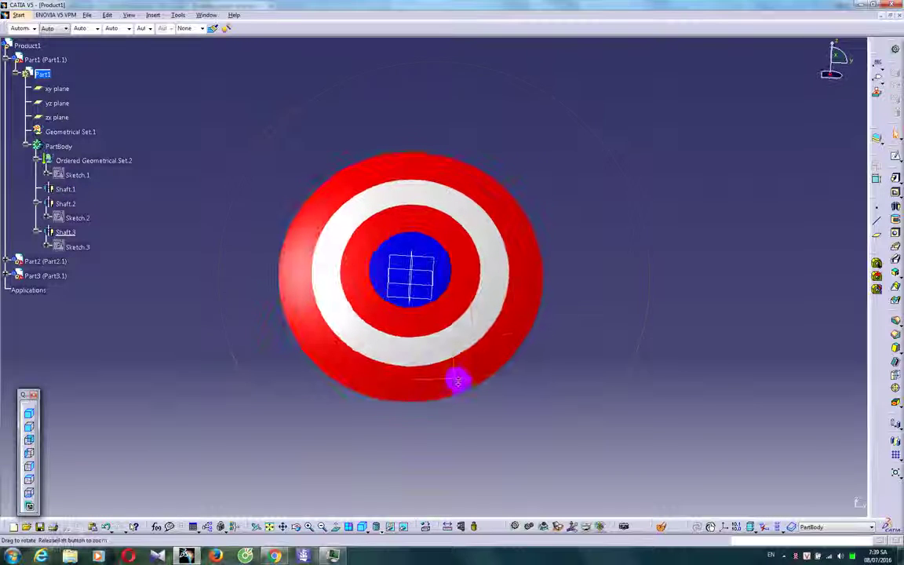
Expand and activate Part2, then start a sketch on its yz plane facing the shield
left_click(6, 261)
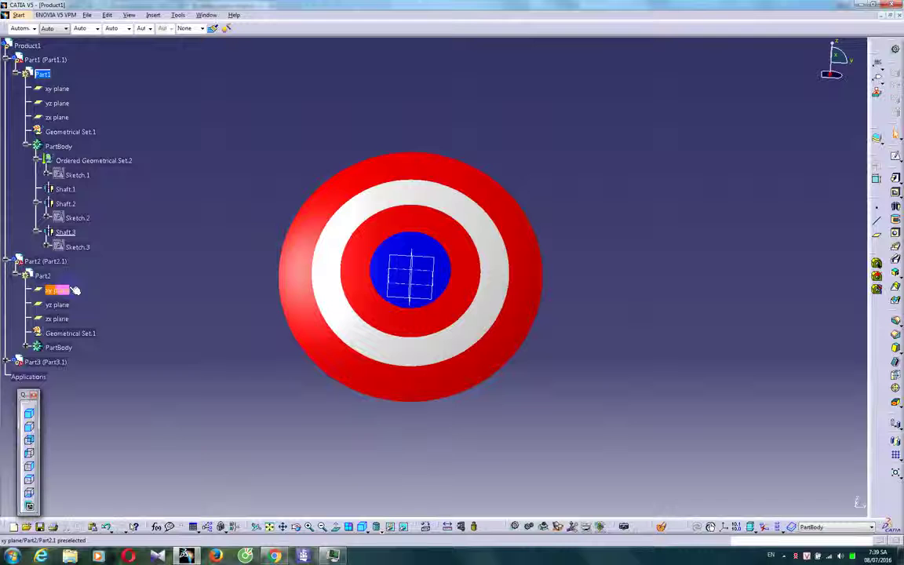
left_click(42, 276)
left_click(633, 309)
middle_click_drag(312, 350, 458, 307)
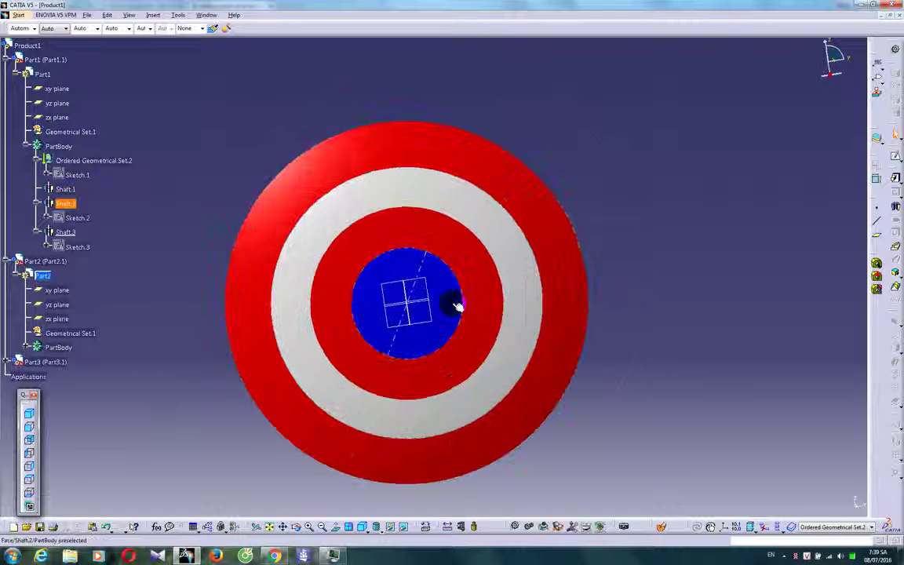
left_click(420, 278)
left_click(895, 158)
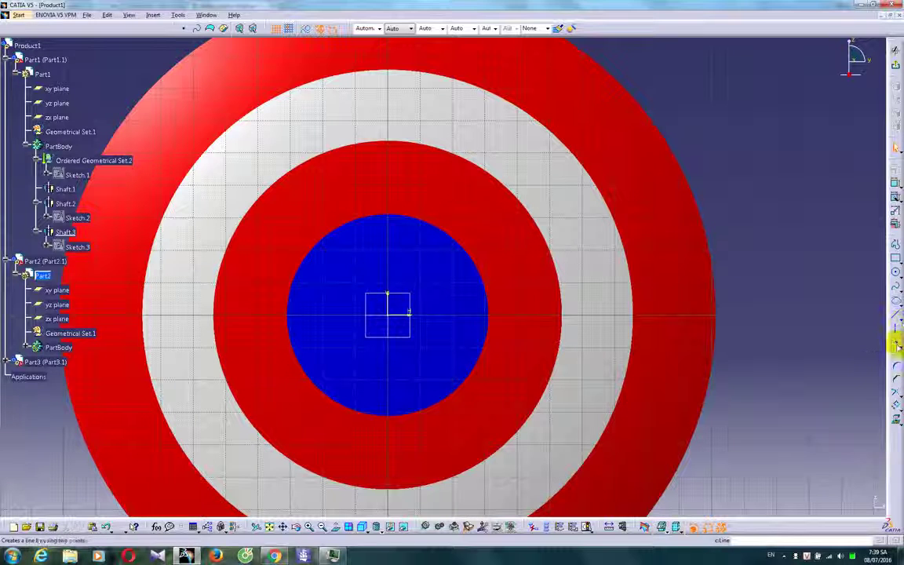
Place a point on the vertical axis near the top of the blue disc and make it coincident with the disc's circular edge
left_click(895, 345)
left_click(389, 208)
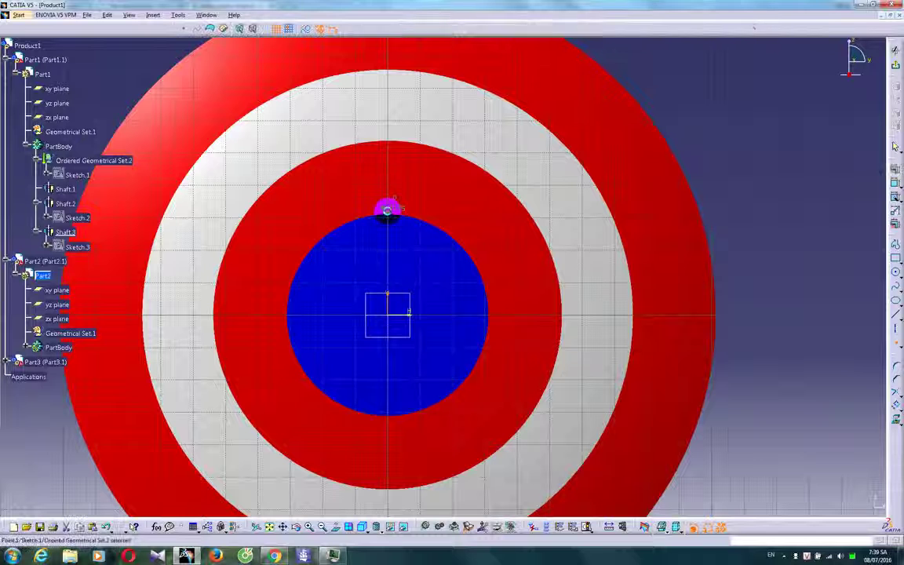
left_click(894, 182)
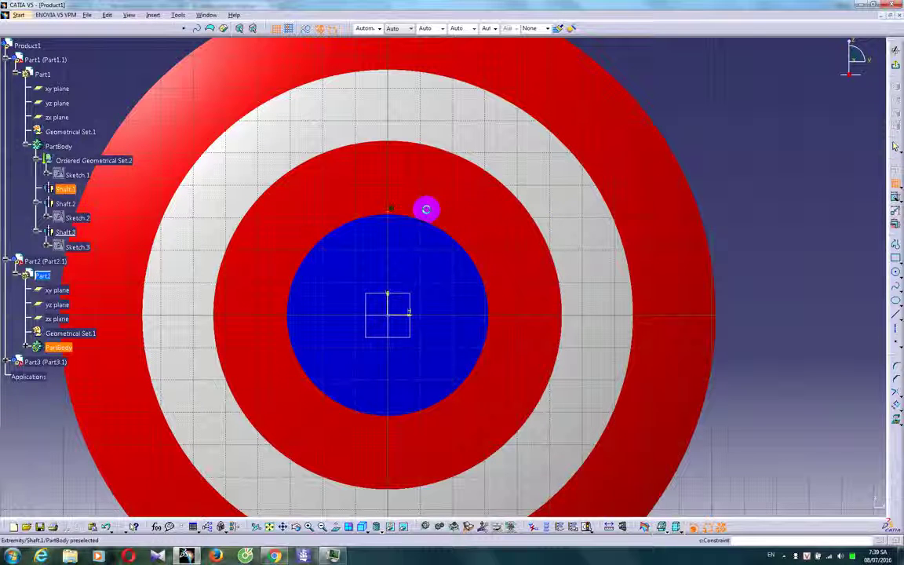
left_click(404, 214)
right_click(448, 210)
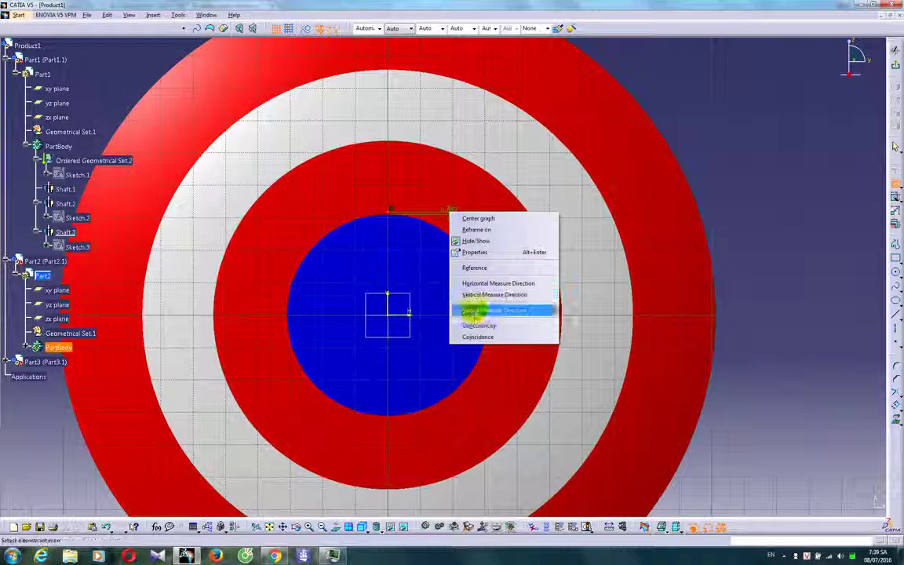
left_click(478, 326)
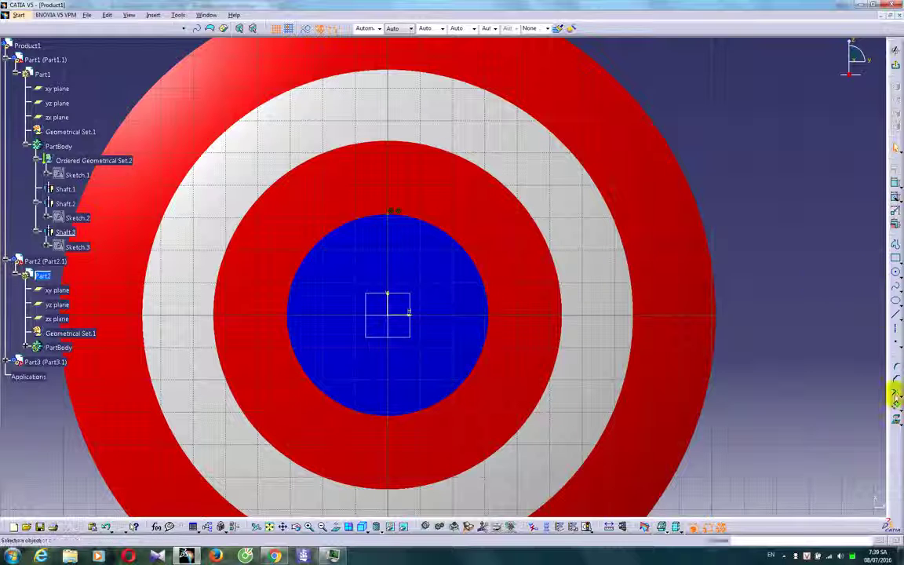
Rotate the point about the sketch origin in duplicate mode with 1 instance, taking the direction to the point as angle reference
left_click(898, 408)
left_click(867, 418)
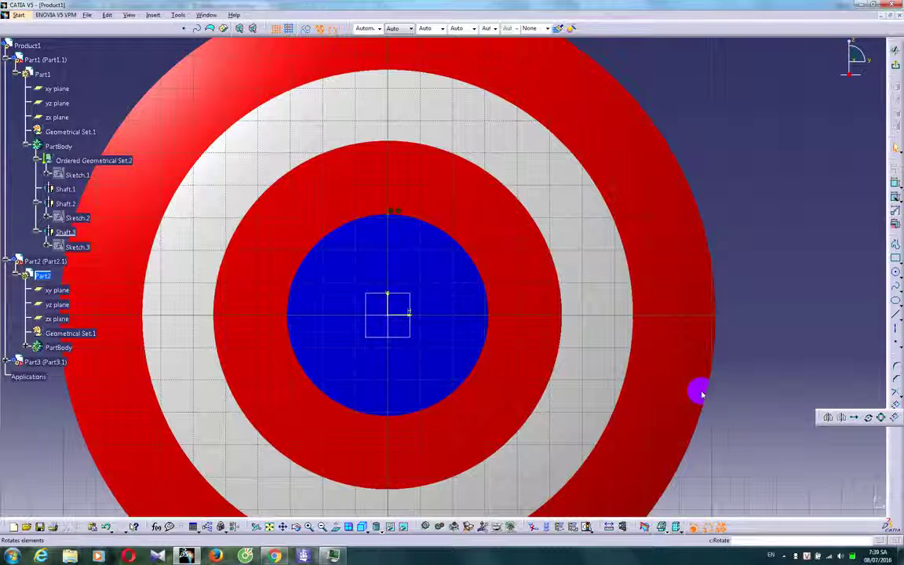
left_click(390, 317)
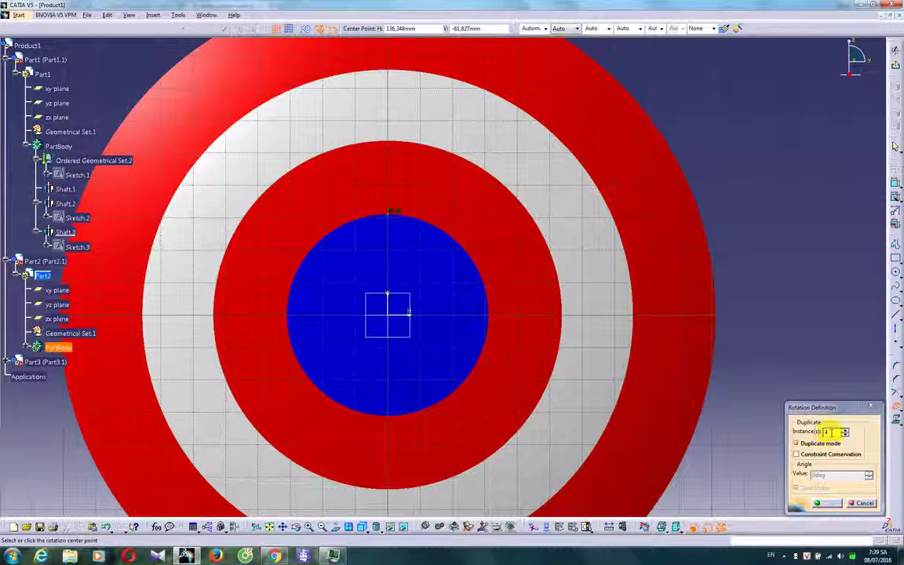
left_click_drag(831, 432, 816, 432)
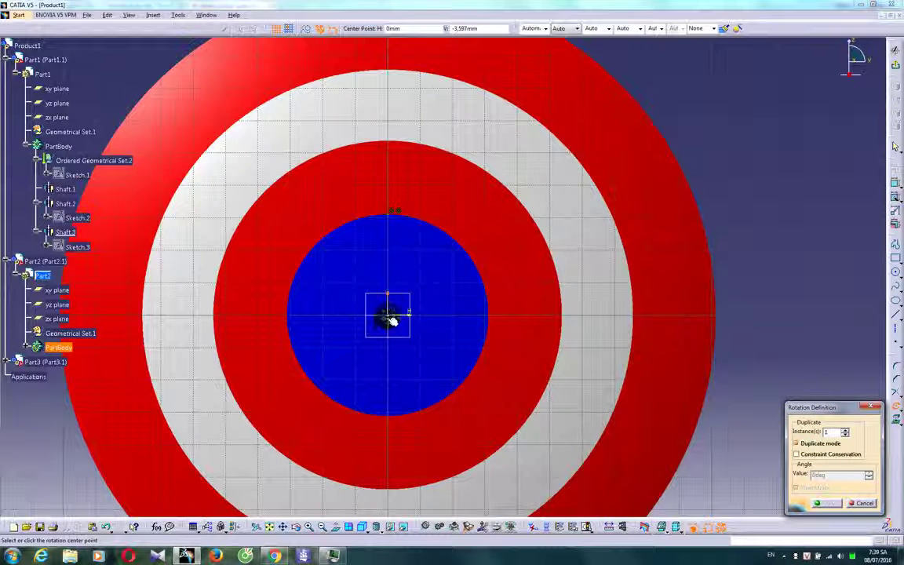
left_click(390, 314)
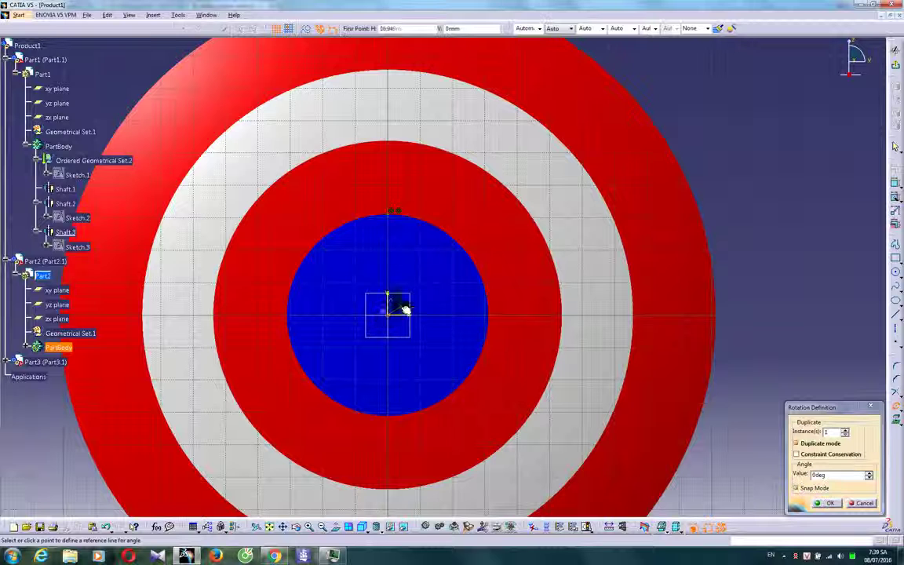
left_click(388, 212)
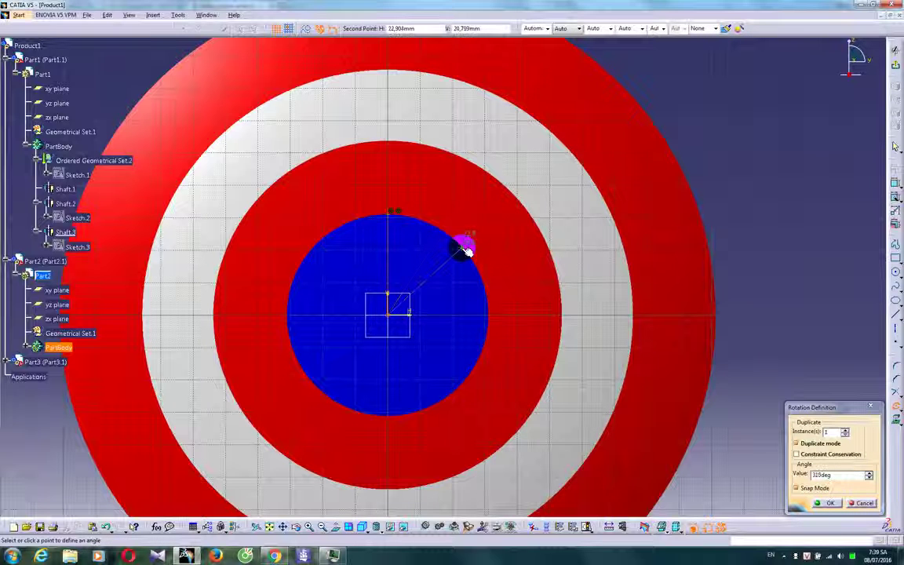
double_click(816, 475)
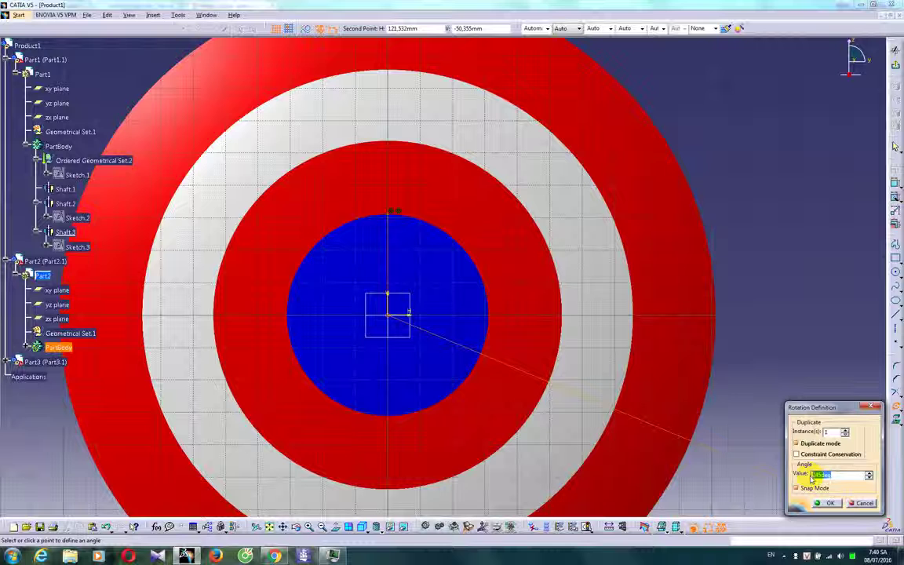
key("Return")
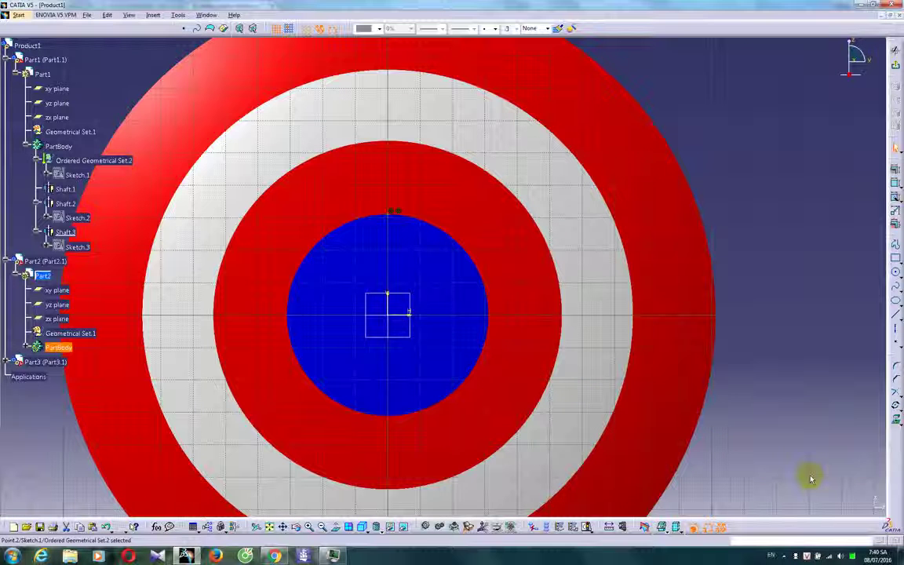
left_click(772, 382)
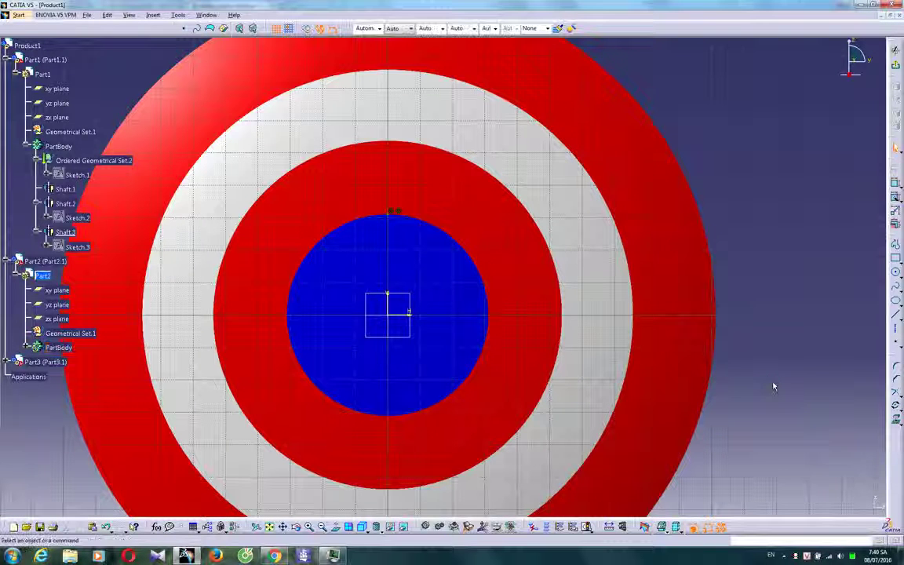
Duplicate the top point once by rotating it about the sketch origin, counterclockwise to the next star-tip position on the disc's edge
left_click(895, 406)
left_click(398, 220)
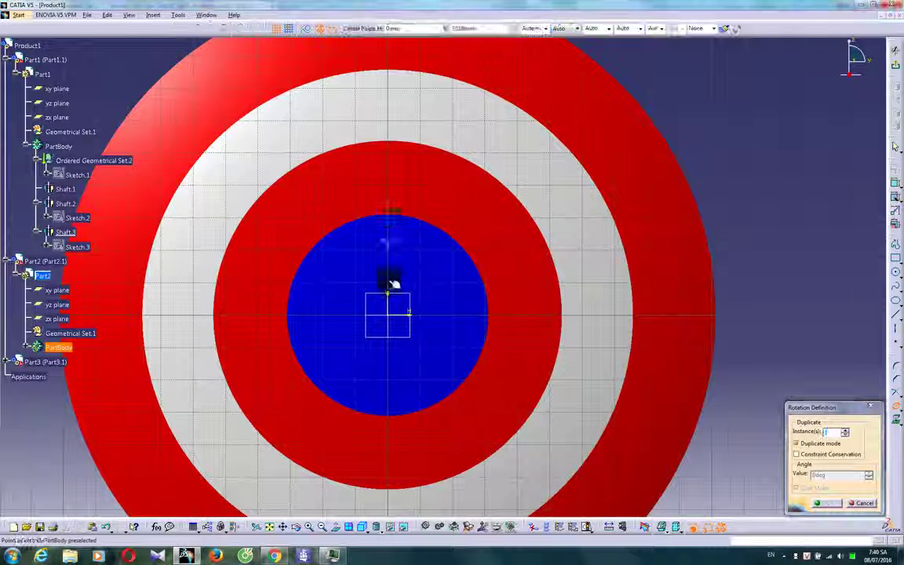
left_click(388, 315)
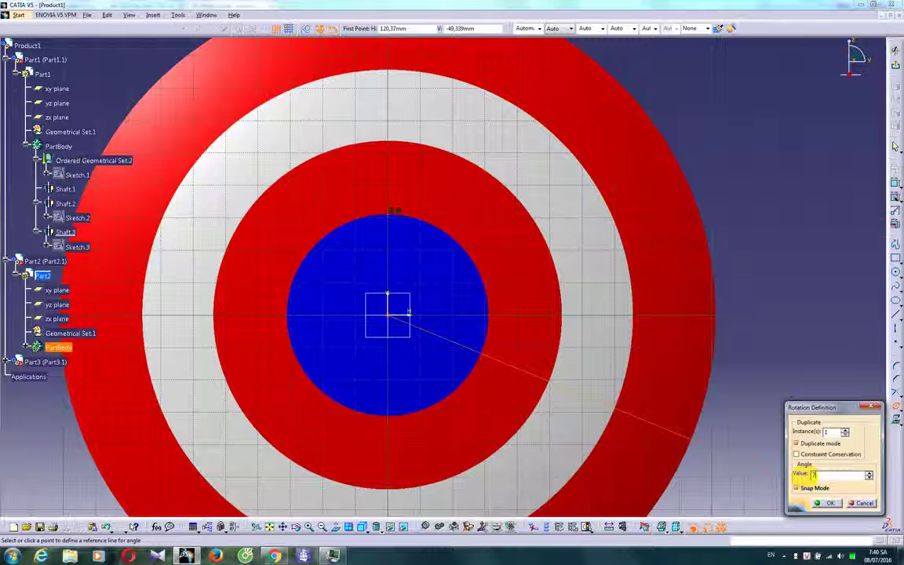
key("Return")
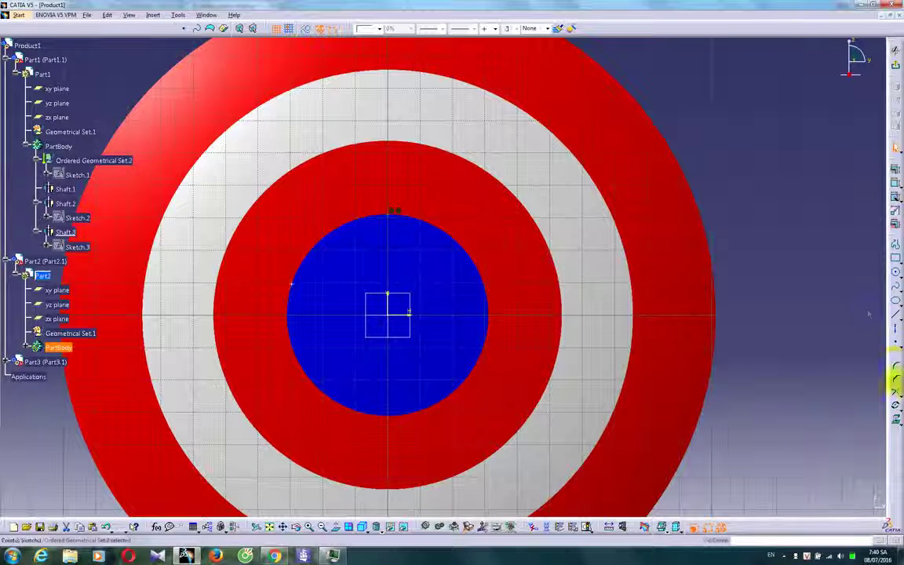
Draw a short guide line from the sketch origin toward the upper left, ending inside the blue disc
left_click(895, 314)
left_click(387, 312)
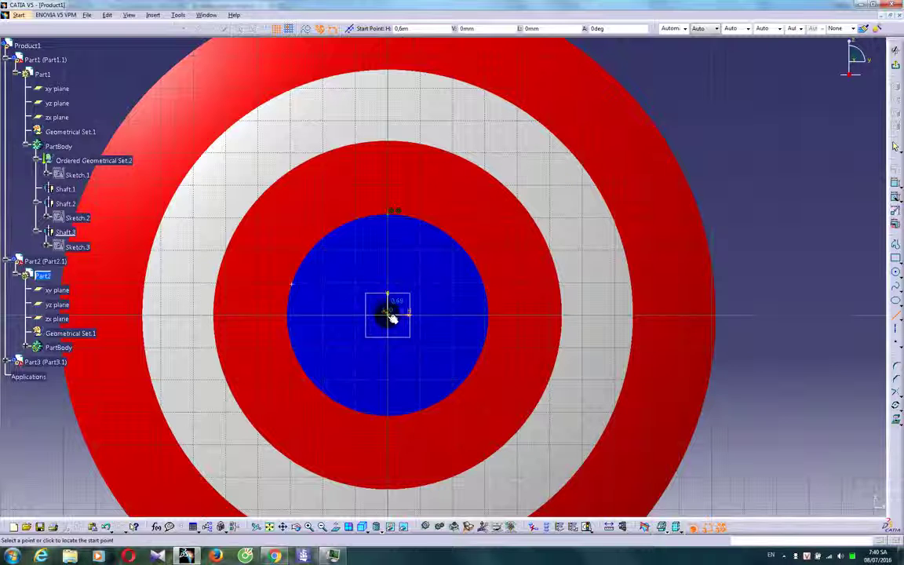
left_click(364, 280)
Dimension the angle between the guide line and the vertical axis and set it so the line runs midway between the two edge points
left_click(895, 183)
left_click(390, 305)
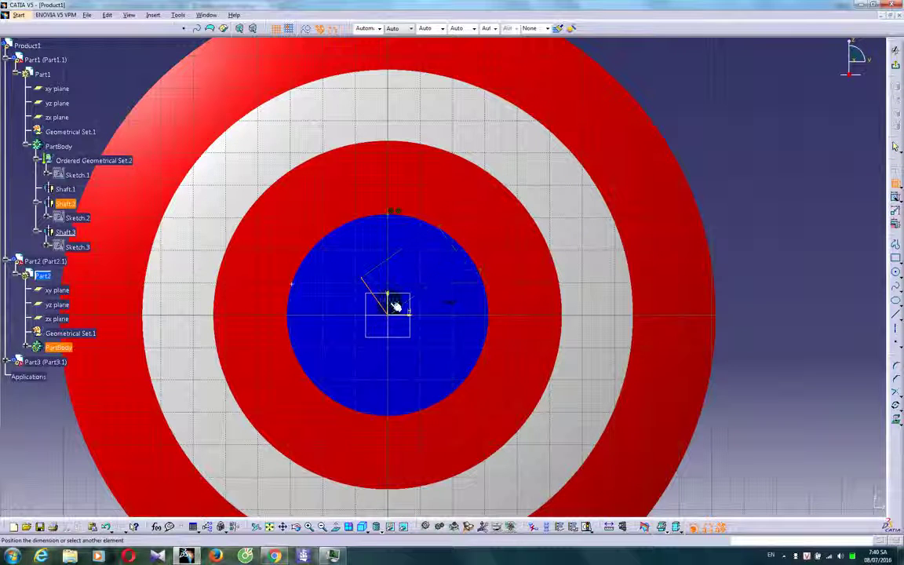
left_click(391, 303)
left_click(356, 218)
double_click(356, 220)
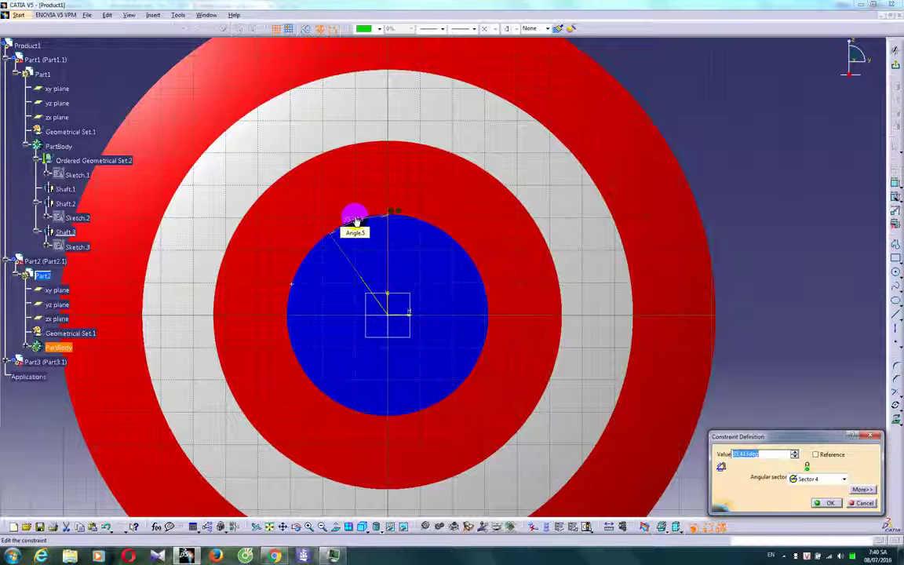
key("Return")
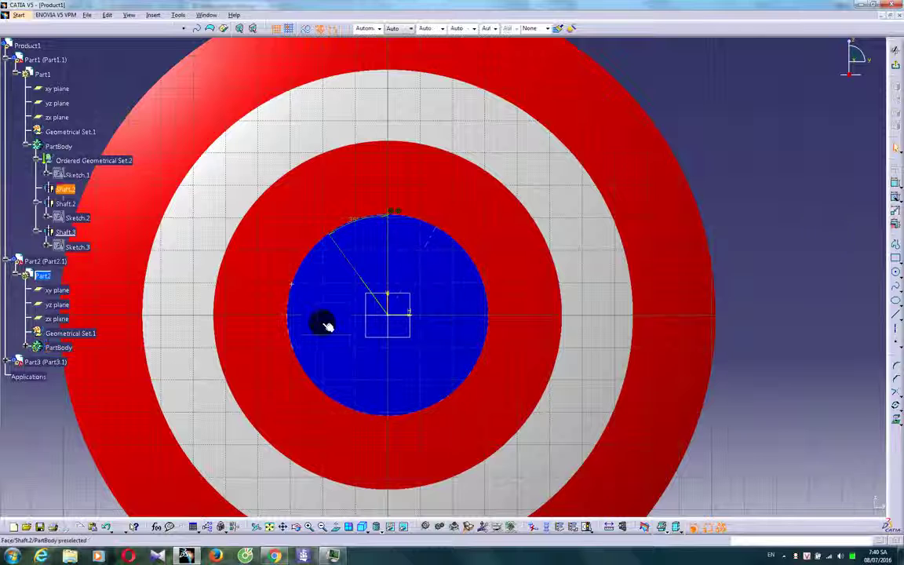
Draw lines from both edge points to the guide line's outer end and turn the guide line into a construction element
left_click(894, 314)
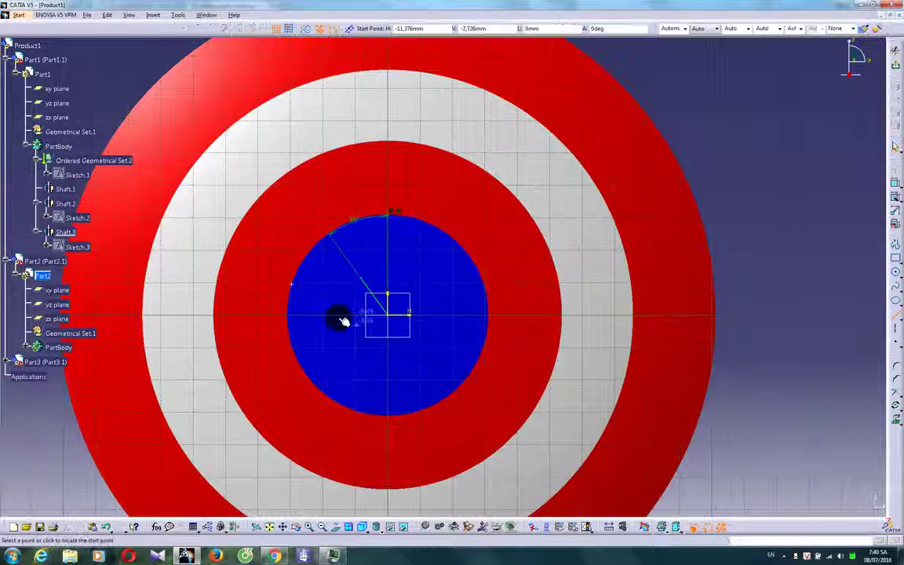
left_click(295, 284)
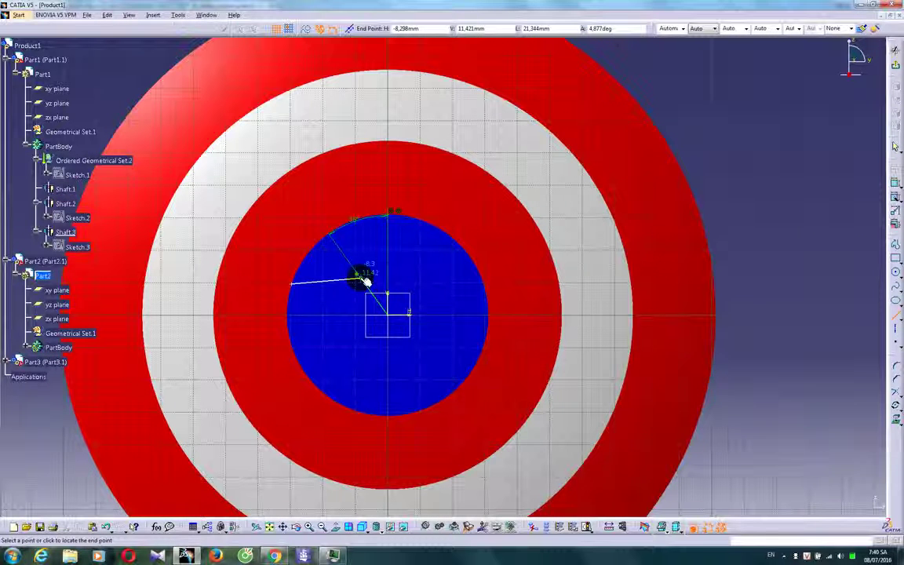
left_click(363, 281)
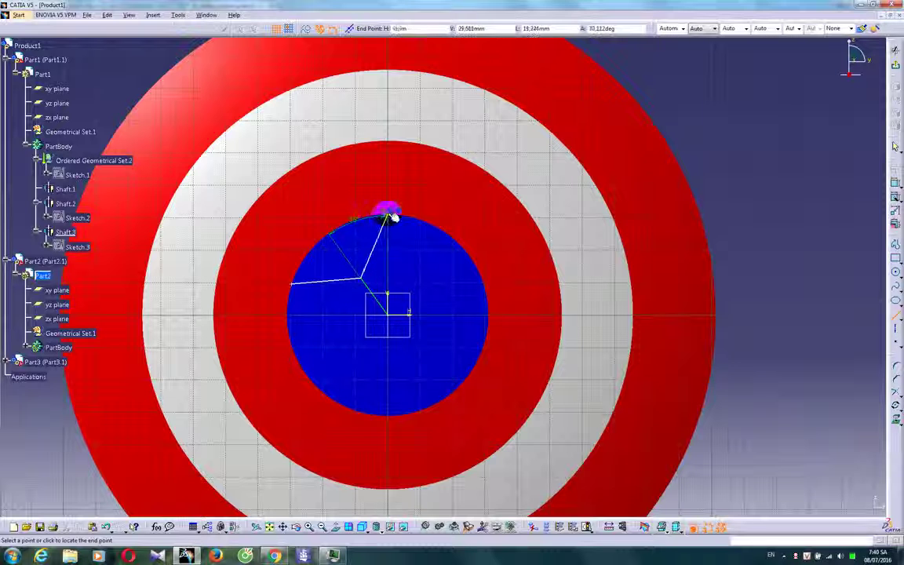
left_click(389, 213)
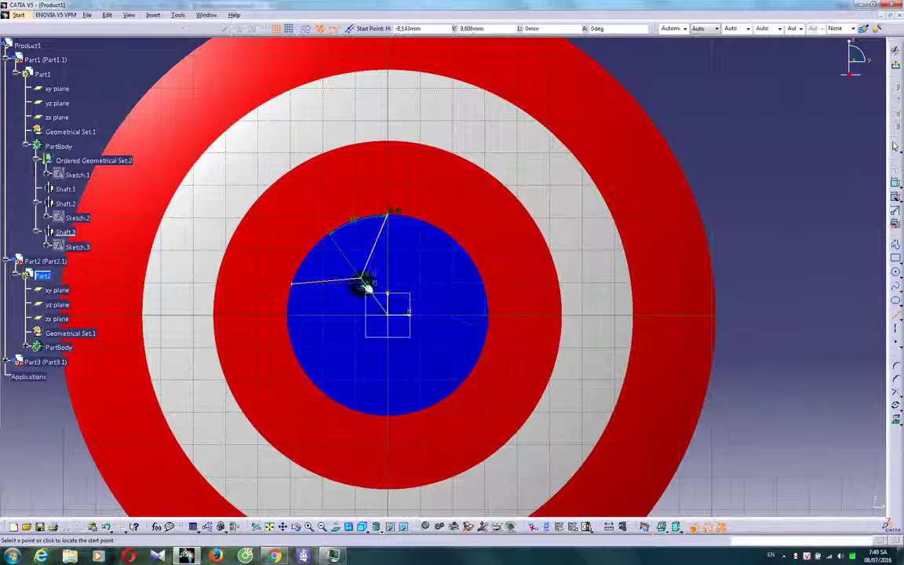
key("Escape")
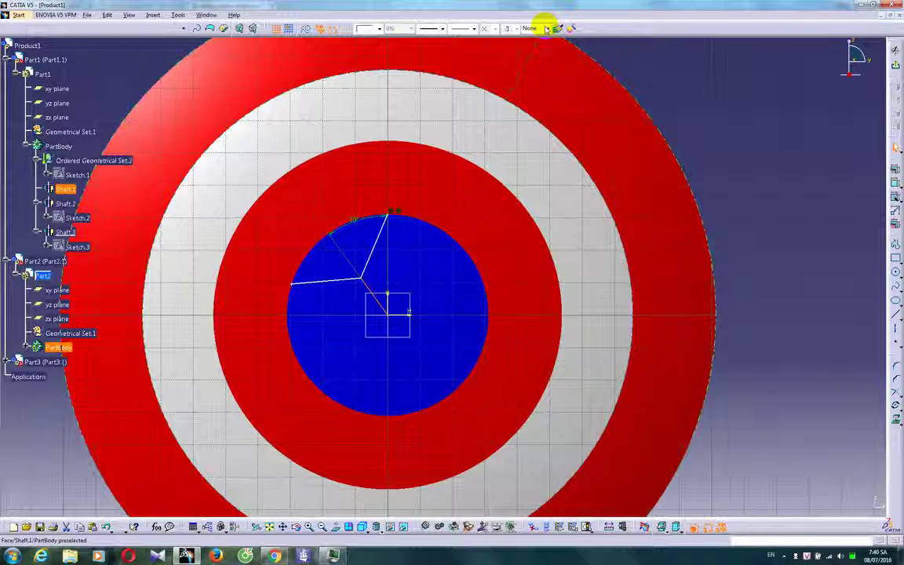
left_click(306, 29)
left_click(464, 220)
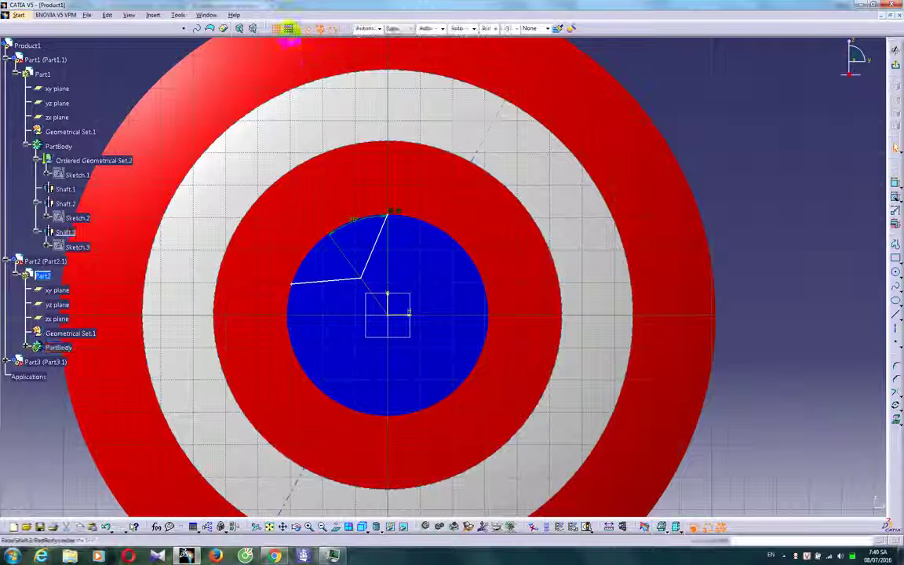
Rotate the two star-tip lines about the origin as 4 duplicates to complete the five-pointed star, and exit the sketch
left_click(370, 254)
left_click(894, 402)
type("4")
left_click(392, 317)
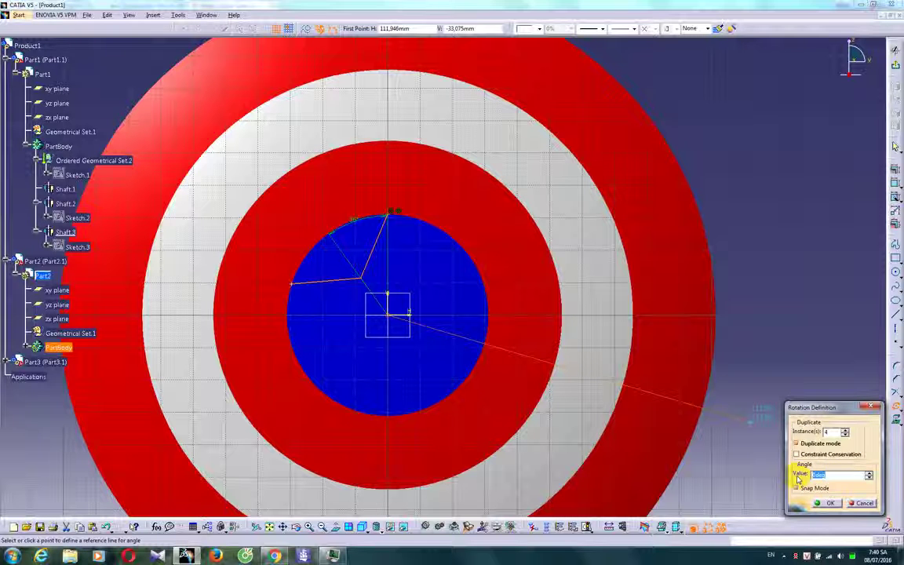
key("Return")
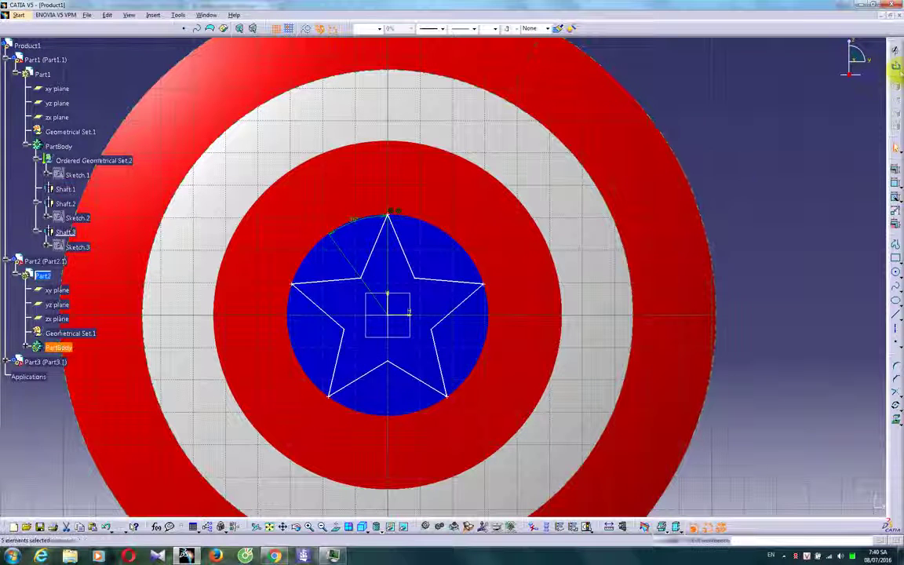
left_click(895, 66)
Pad the star sketch 20 mm toward the front of the shield so it passes through the blue disc
mouse_move(502, 320)
middle_mouse_down()
mouse_move(418, 349)
mouse_move(263, 297)
middle_mouse_up()
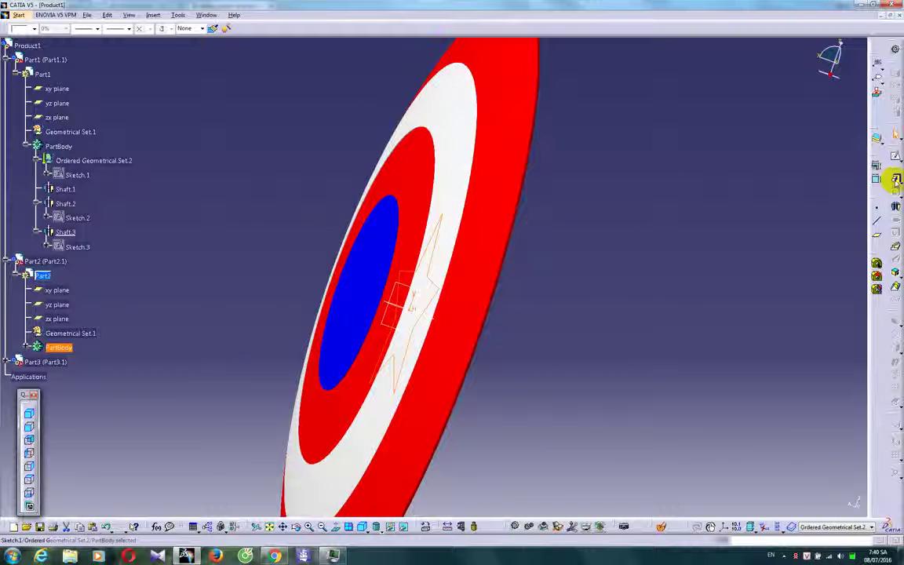
left_click(895, 179)
left_click(538, 296)
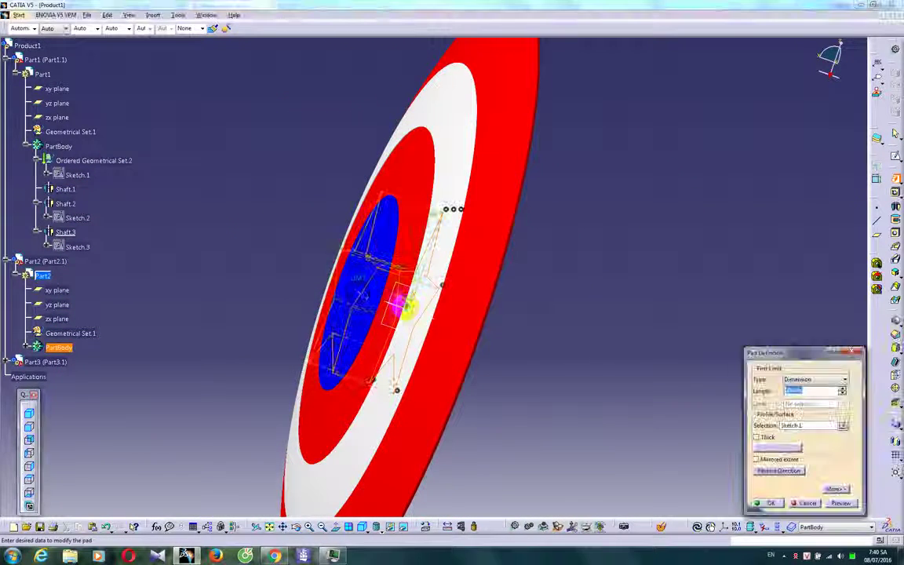
middle_click_drag(353, 318, 332, 270)
middle_click_drag(471, 356, 490, 364)
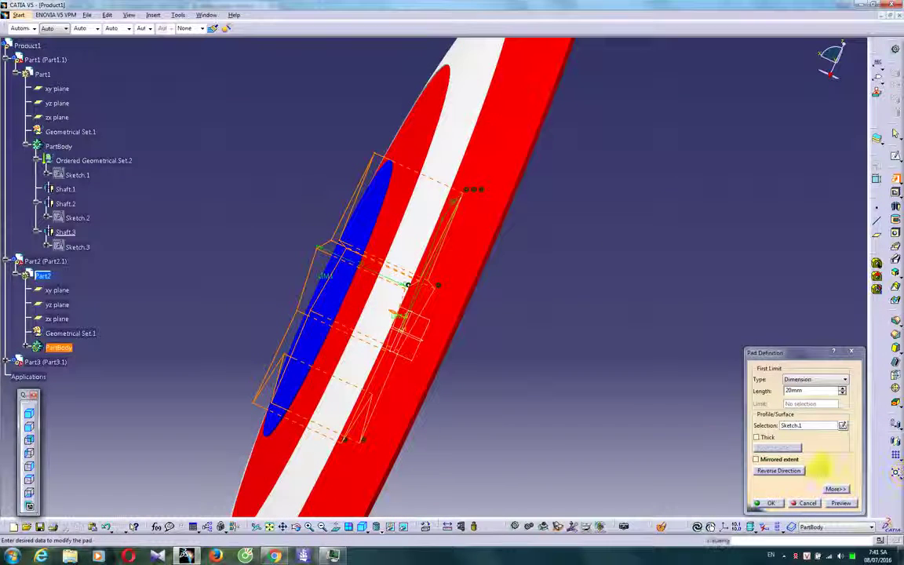
left_click(771, 503)
middle_click_drag(413, 298, 478, 322)
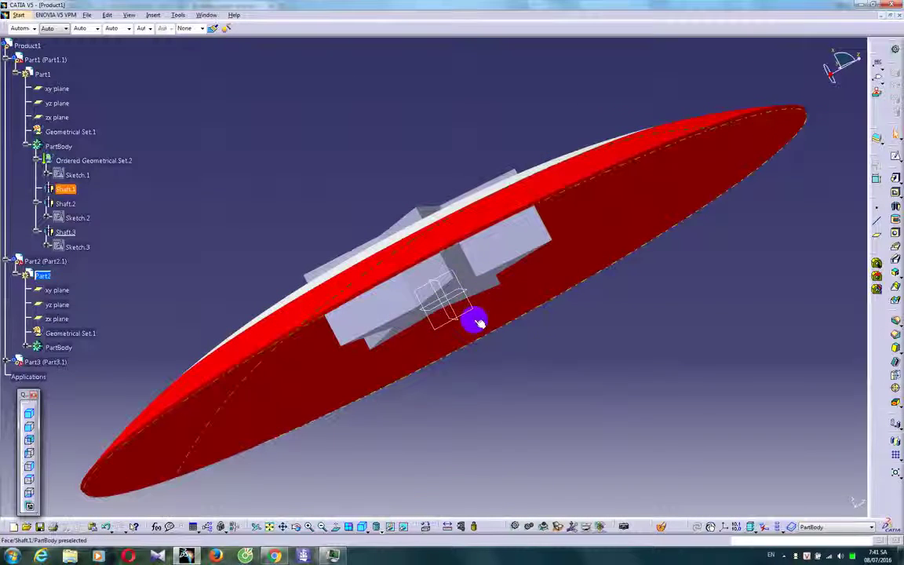
left_click(895, 157)
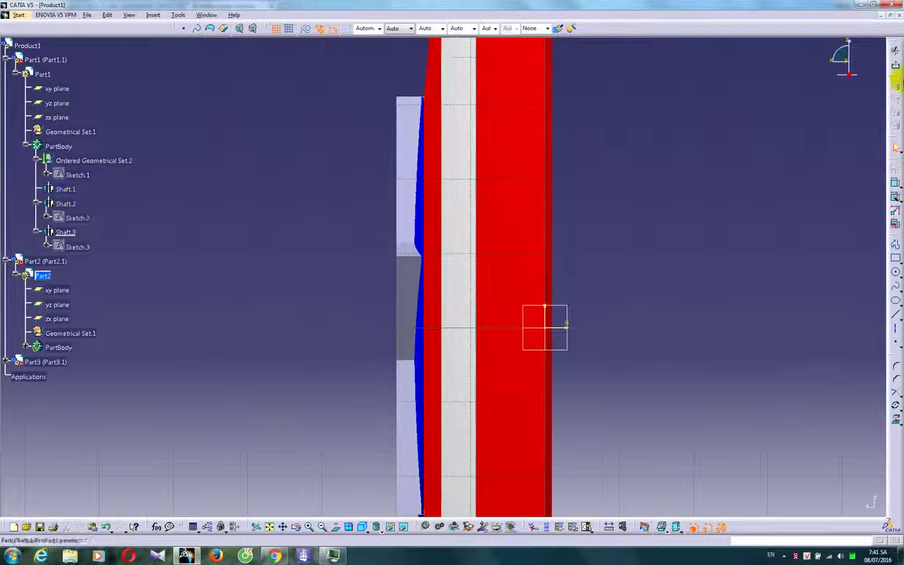
left_click(877, 72)
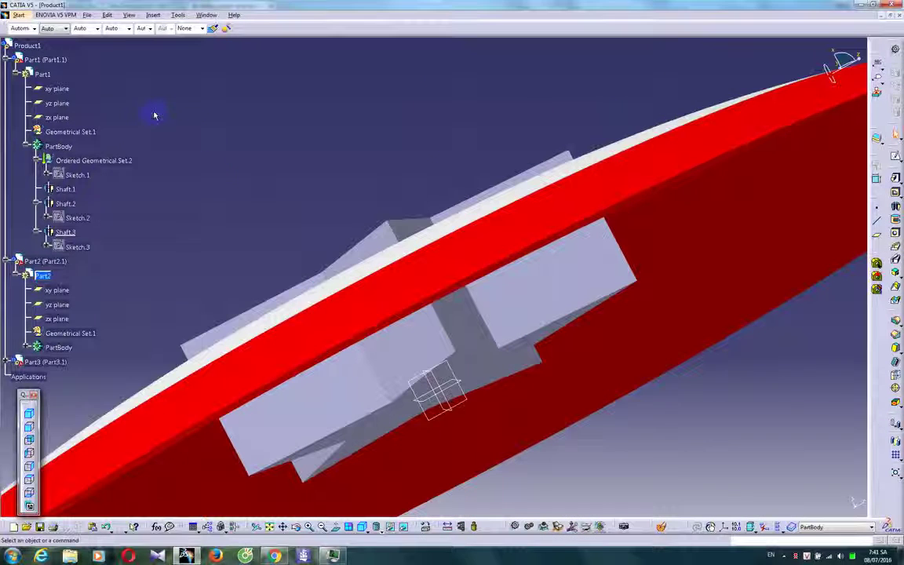
double_click(78, 247)
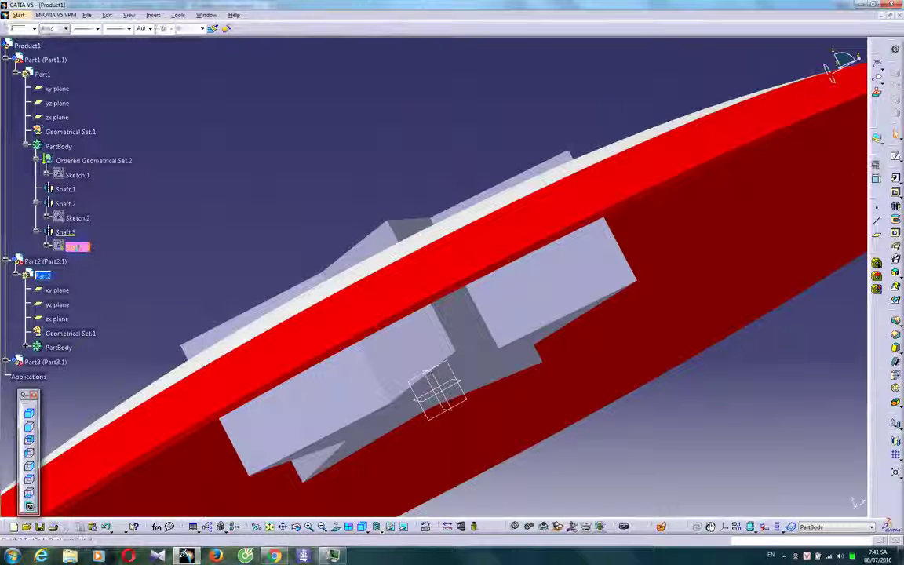
left_click(894, 66)
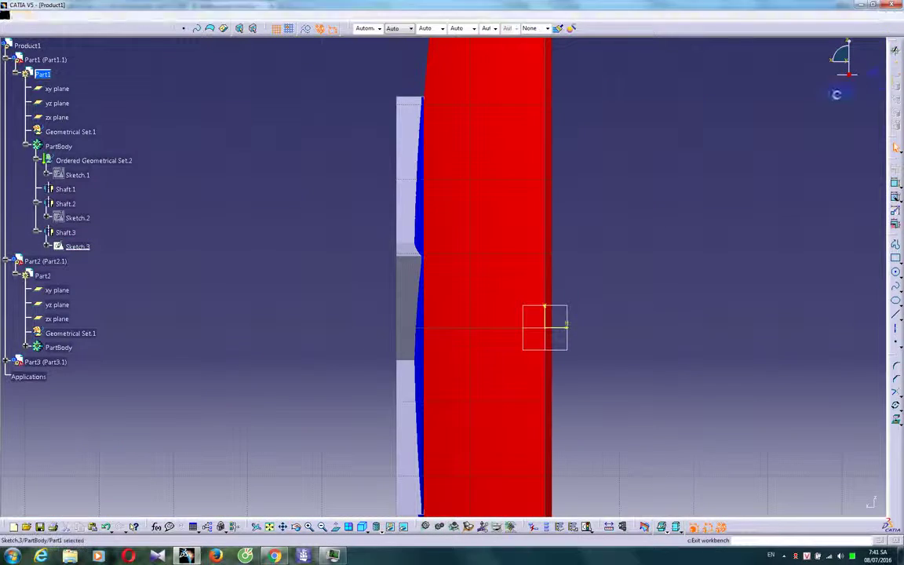
Show Part1's Sketch.3 and Sketch.2 again and make Part2 the active part
right_click(69, 245)
left_click(92, 277)
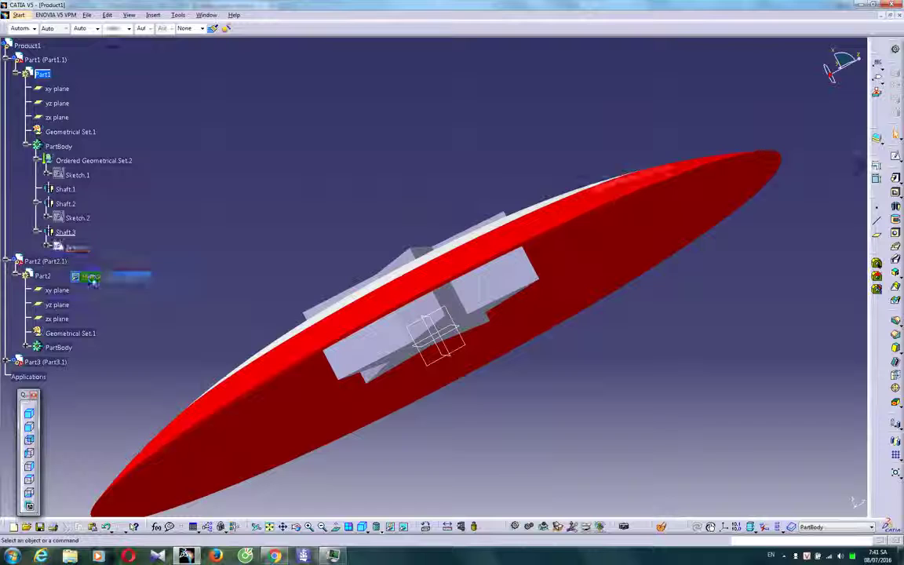
right_click(77, 218)
left_click(92, 249)
middle_click_drag(208, 293, 404, 329)
double_click(52, 276)
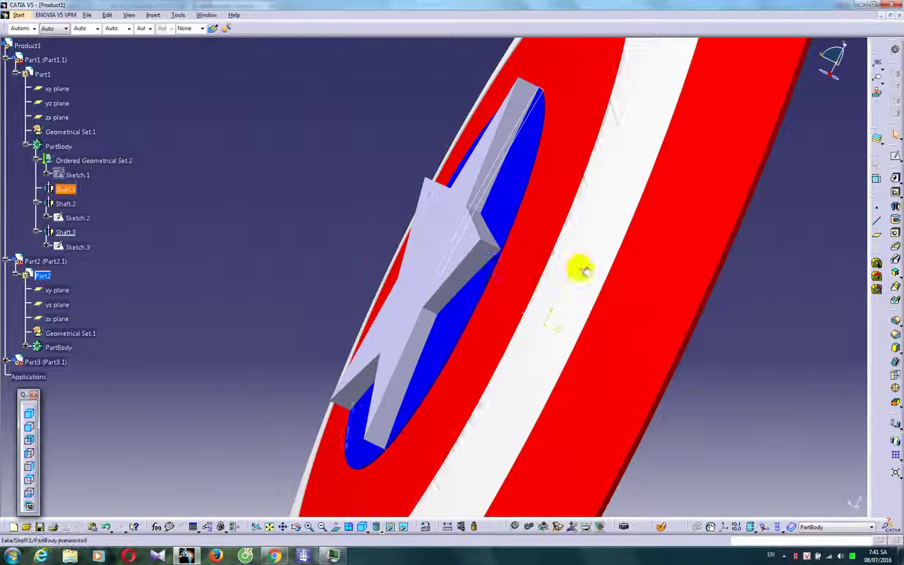
Sketch on Part2's zx plane a four-point spline just outside the blue disc's profile, from above the star's top tip down to the horizontal axis
middle_click_drag(580, 269, 369, 218)
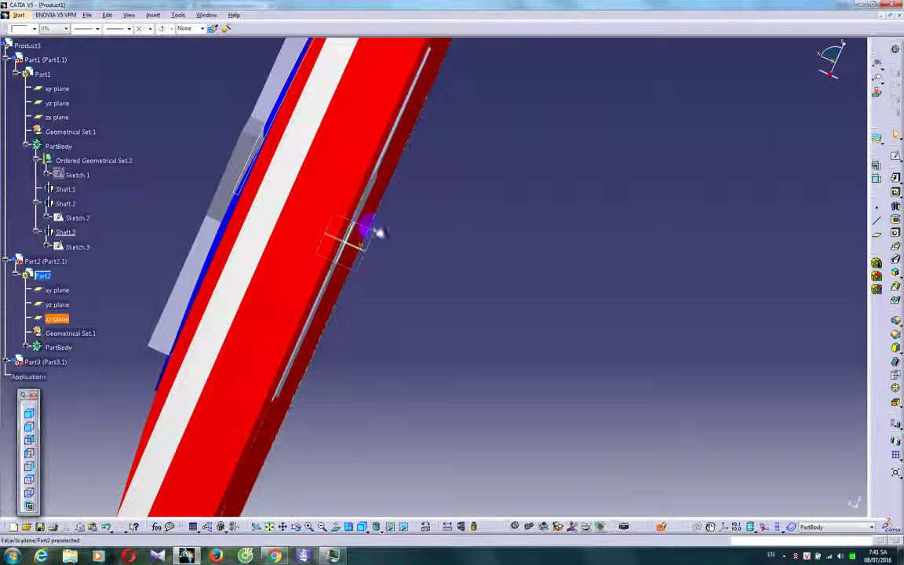
left_click(893, 157)
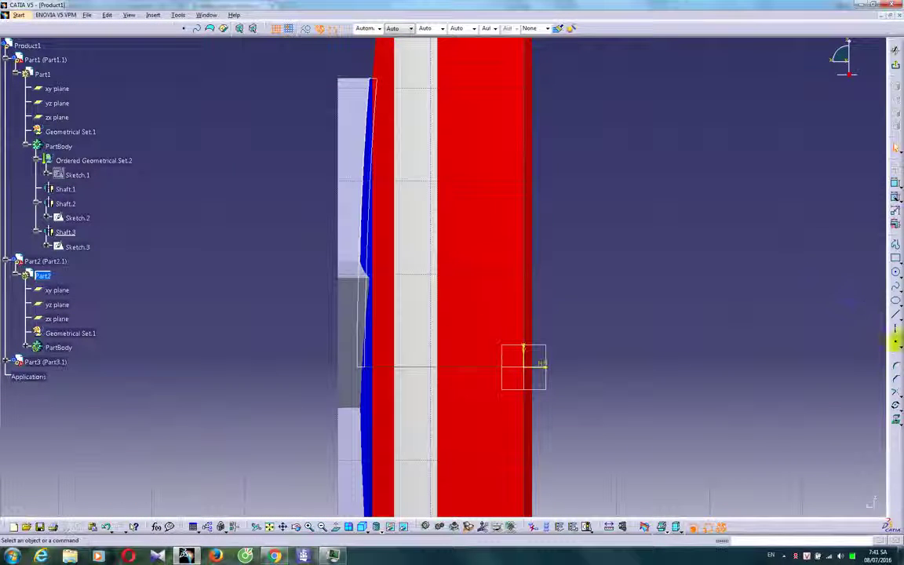
left_click(895, 287)
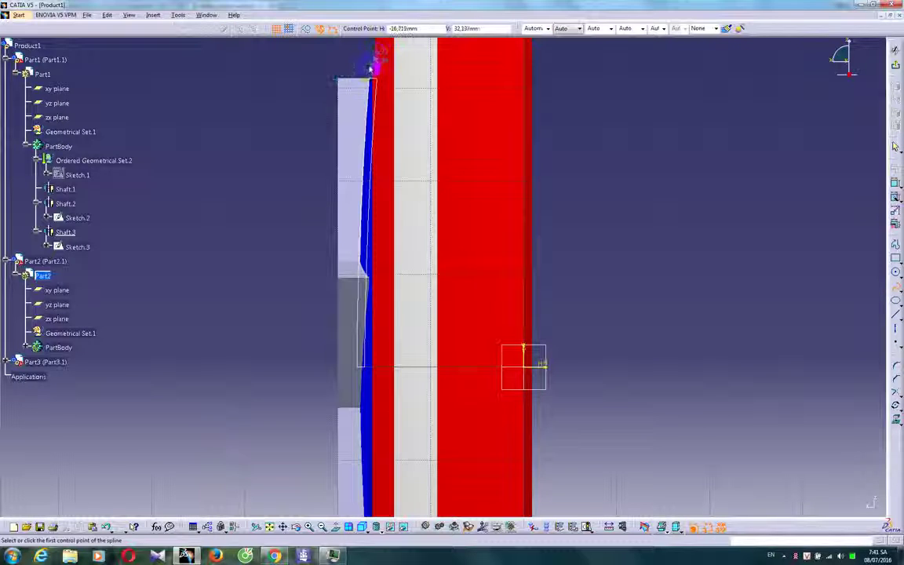
left_click(366, 71)
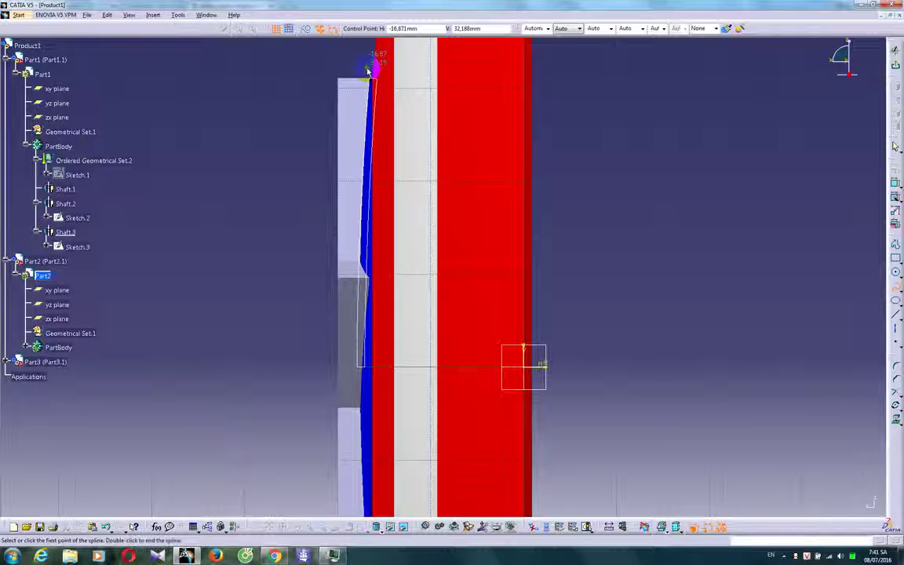
left_click(365, 172)
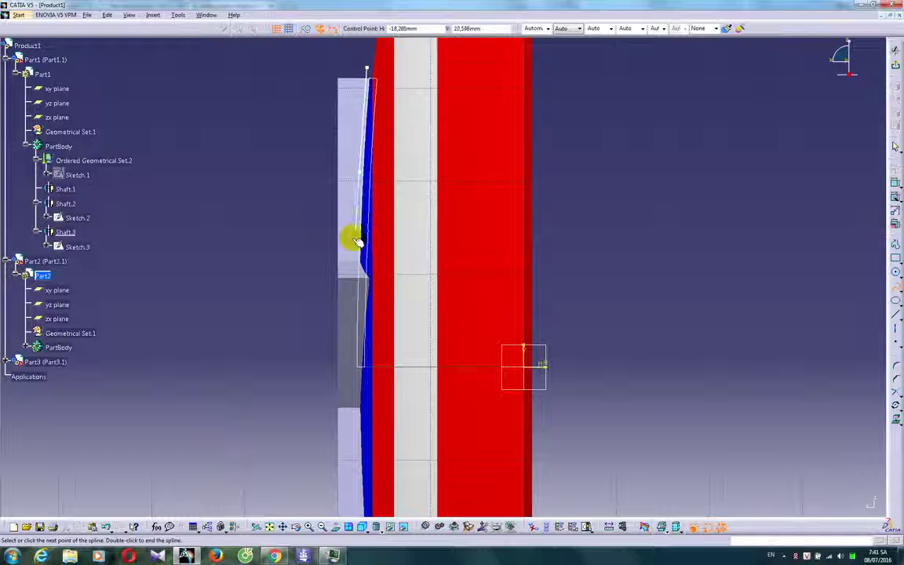
left_click(354, 261)
left_click(355, 366)
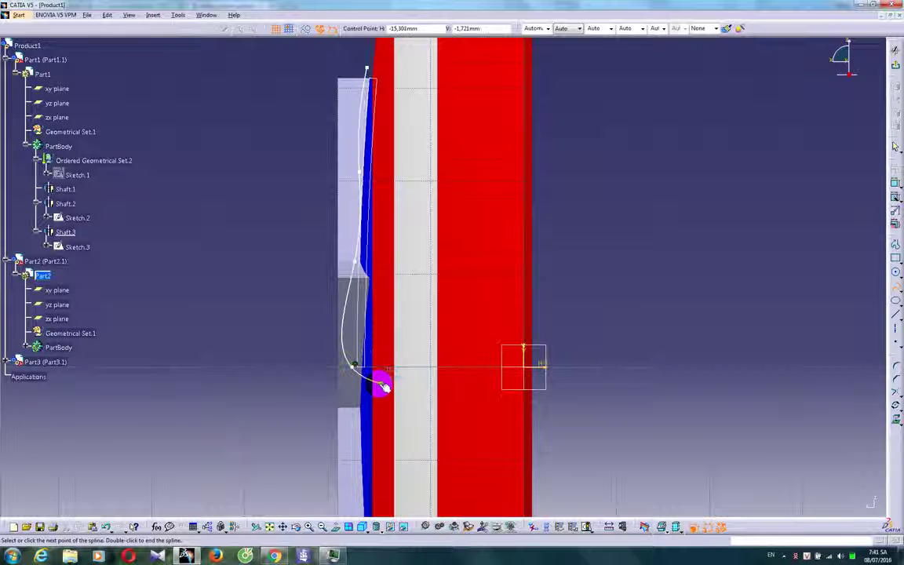
Activate the tangent at the spline's lower end point and constrain that tangent to vertical
double_click(358, 359)
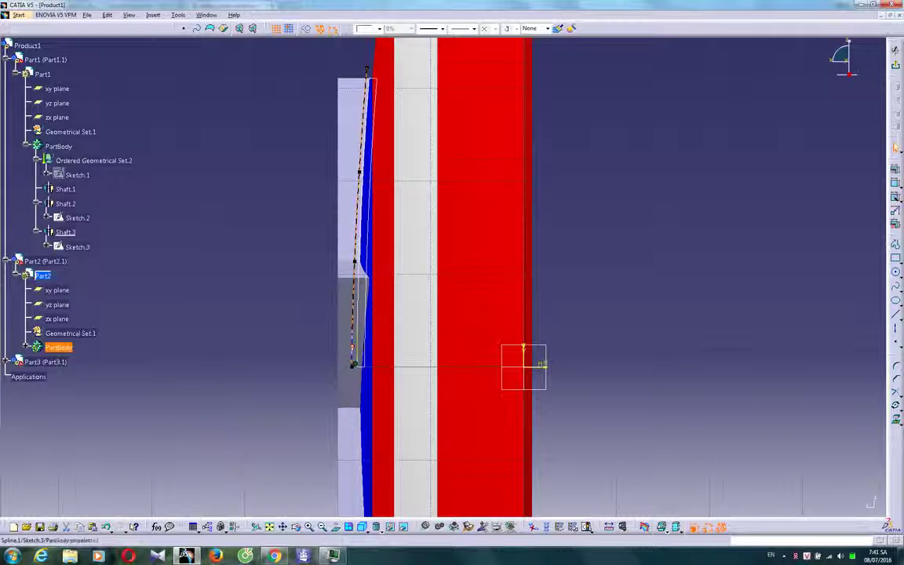
left_click(740, 413)
left_click(714, 473)
left_click(825, 503)
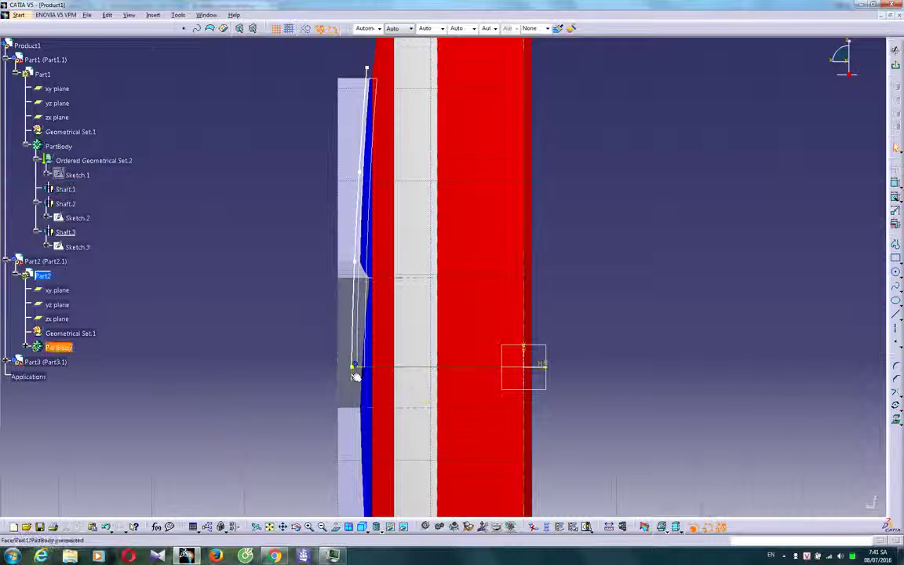
left_click(893, 182)
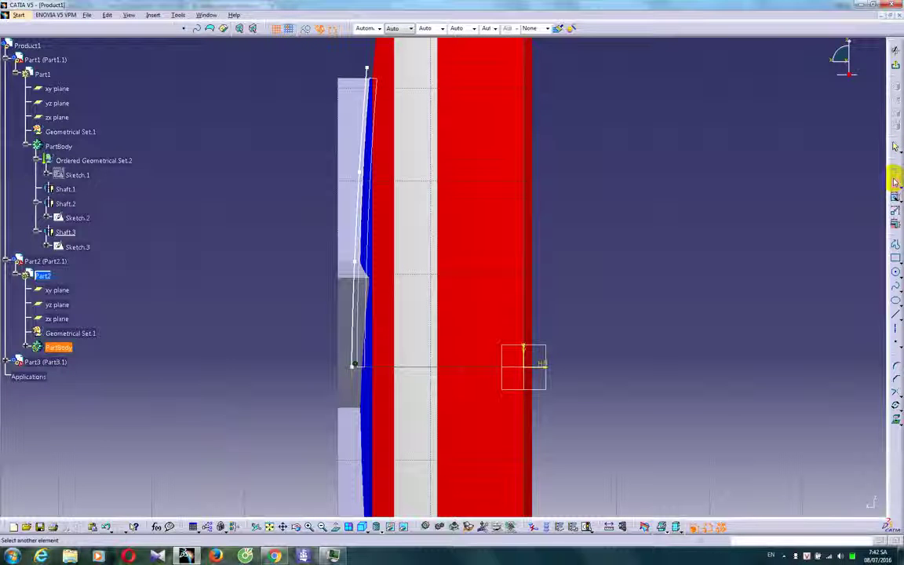
left_click(893, 169)
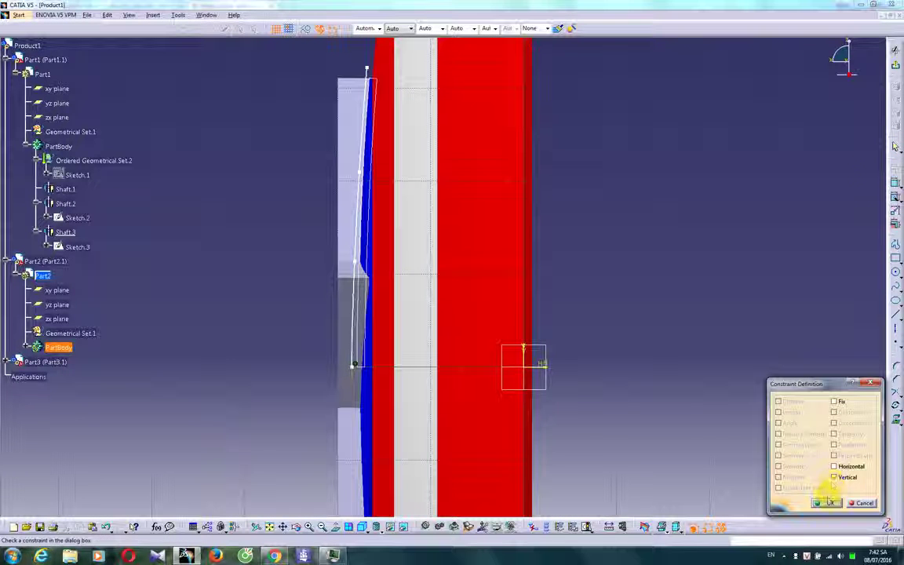
left_click(830, 503)
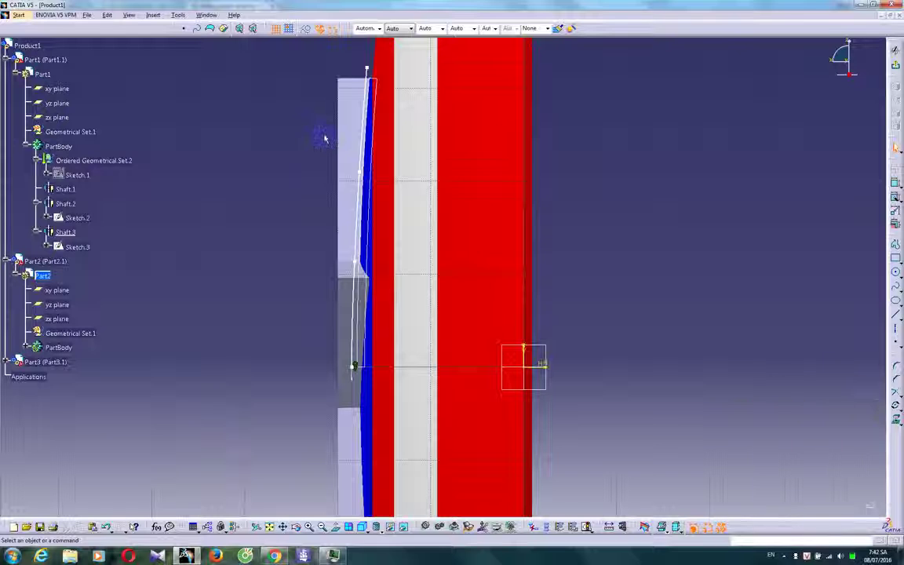
Offset the spline about 1.8 mm toward the shield as a single parallel copy
middle_click_drag(718, 311, 717, 327)
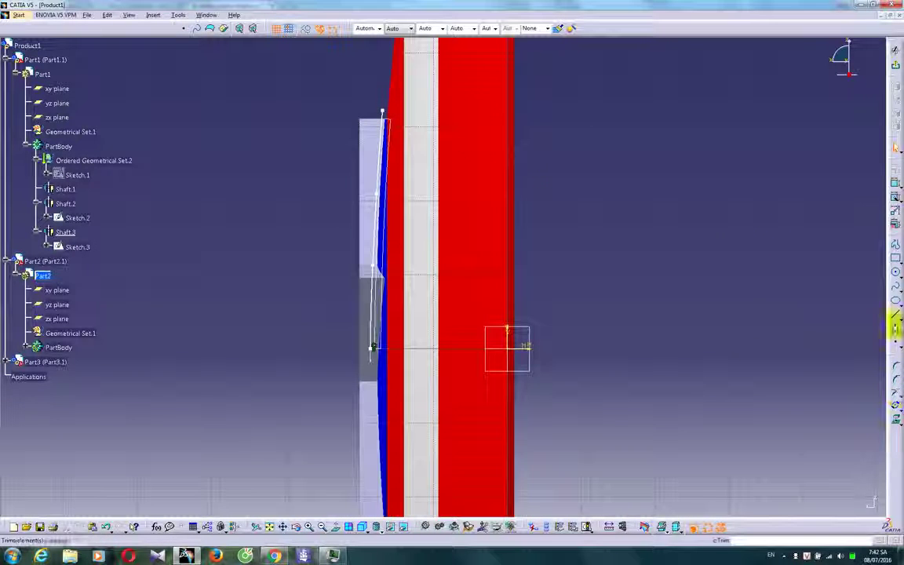
left_click(375, 141)
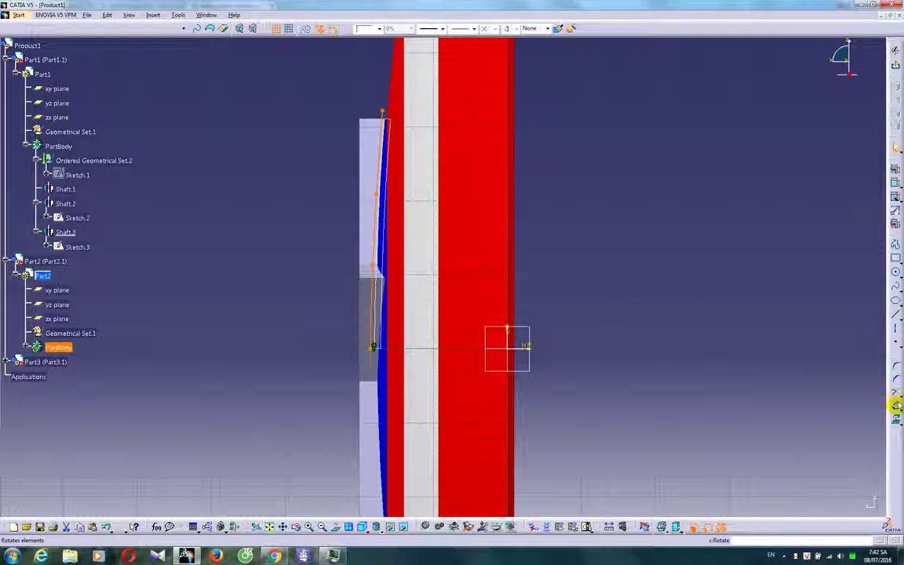
left_click(895, 405)
left_click(893, 416)
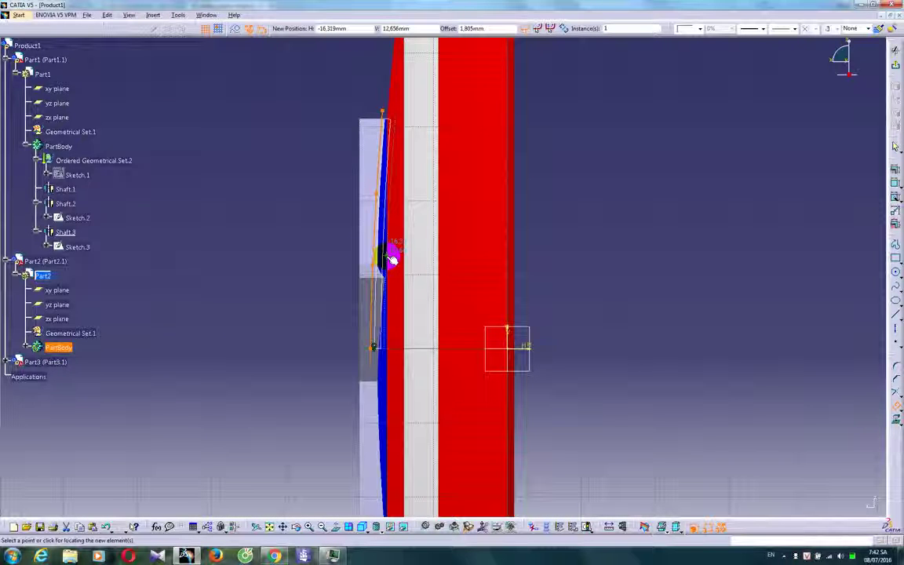
left_click(391, 259)
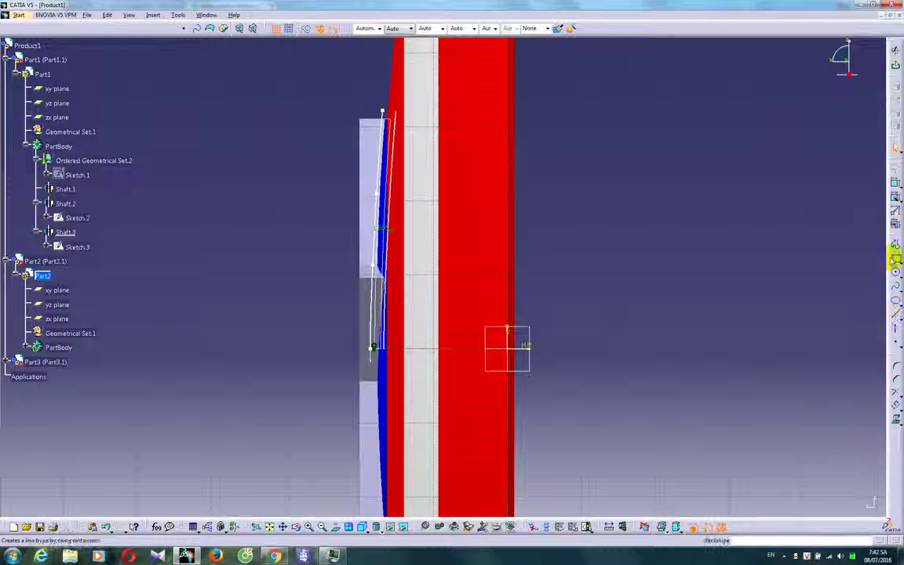
Draw an open frame profile about 34 mm high from the spline's lower end, around the star and shield, back to the horizontal axis behind them
left_click(895, 244)
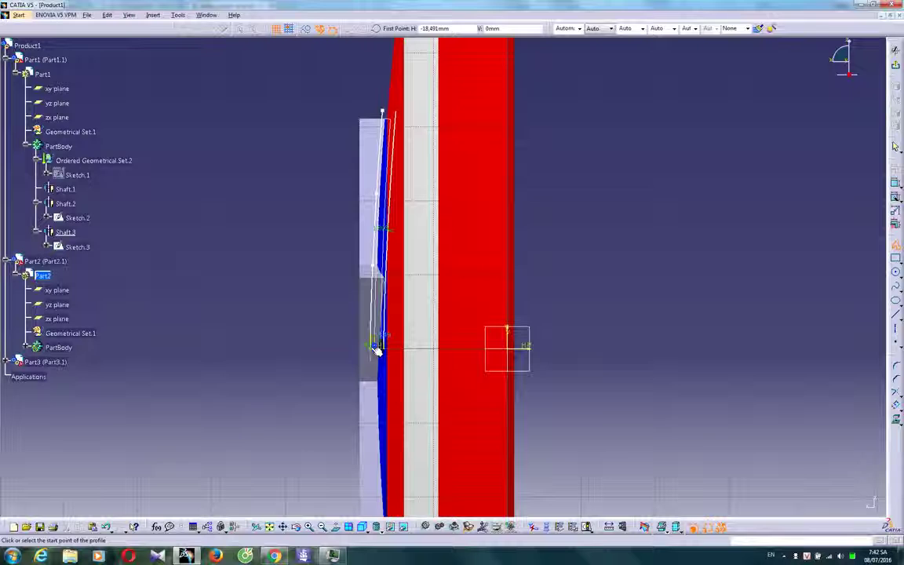
left_click(373, 349)
left_click(285, 348)
left_click(282, 98)
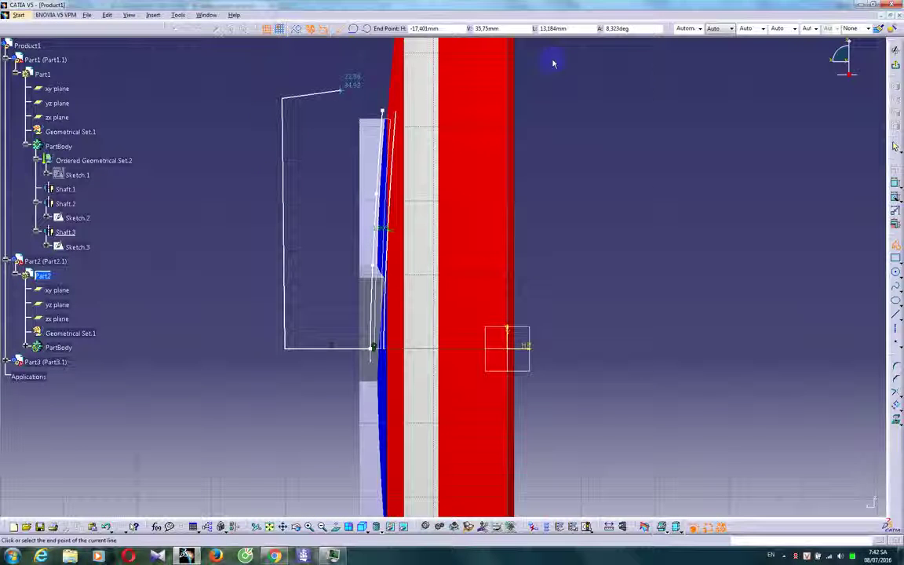
left_click(638, 99)
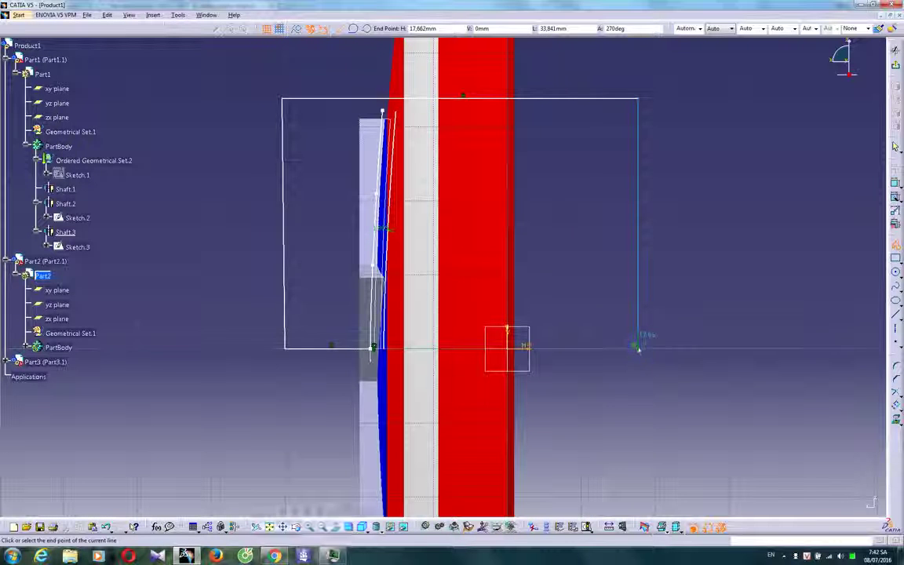
left_click(637, 348)
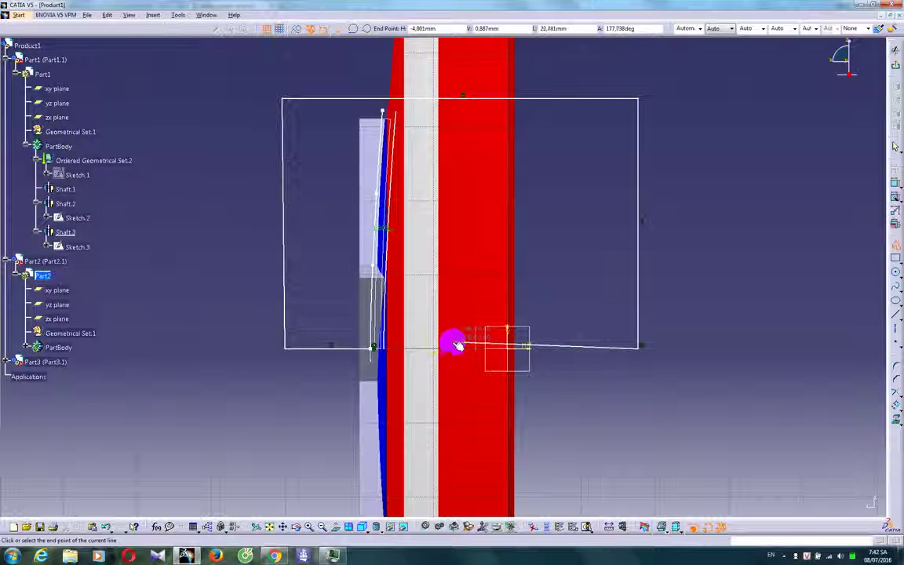
left_click(592, 350)
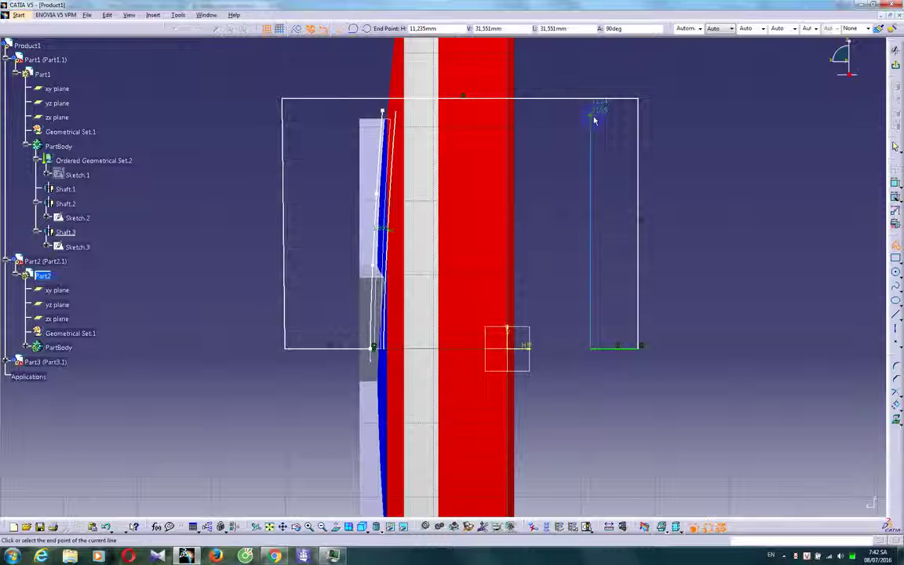
key("Escape")
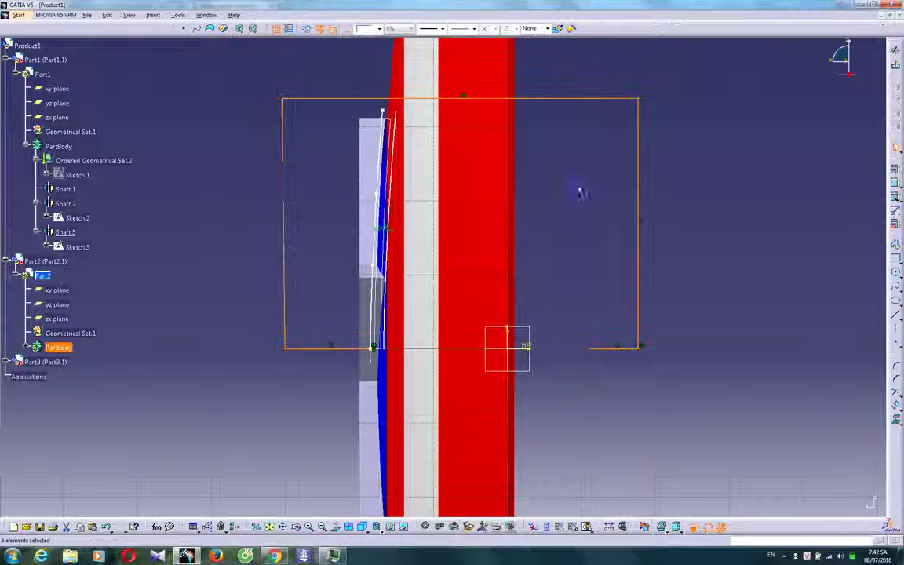
Delete the frame's two base segments lying on the horizontal axis, in front of and behind the shield
left_click(589, 348)
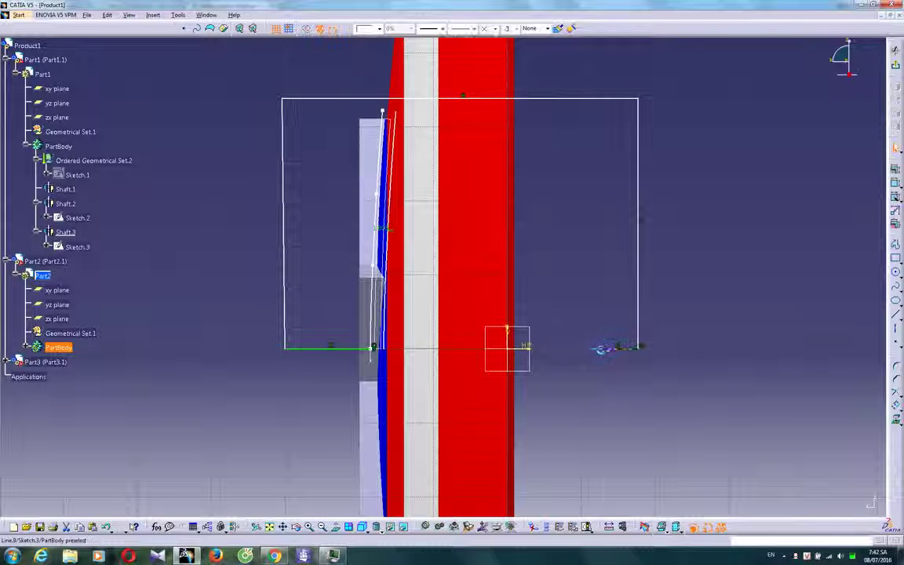
key("Delete")
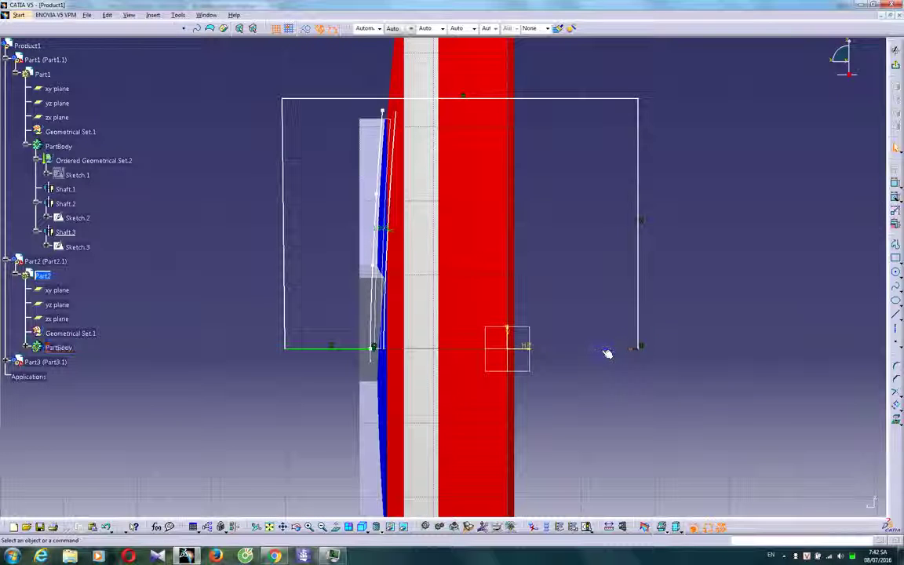
left_click(322, 352)
key("Delete")
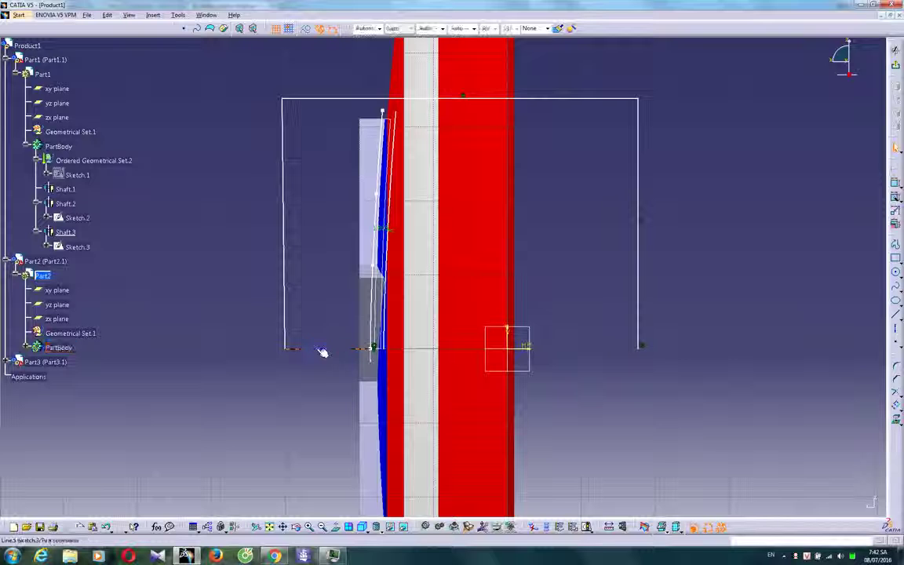
Draw a profile from the frame's front lower end along the axis, up inside the frame and across to the spline's upper end
left_click(895, 246)
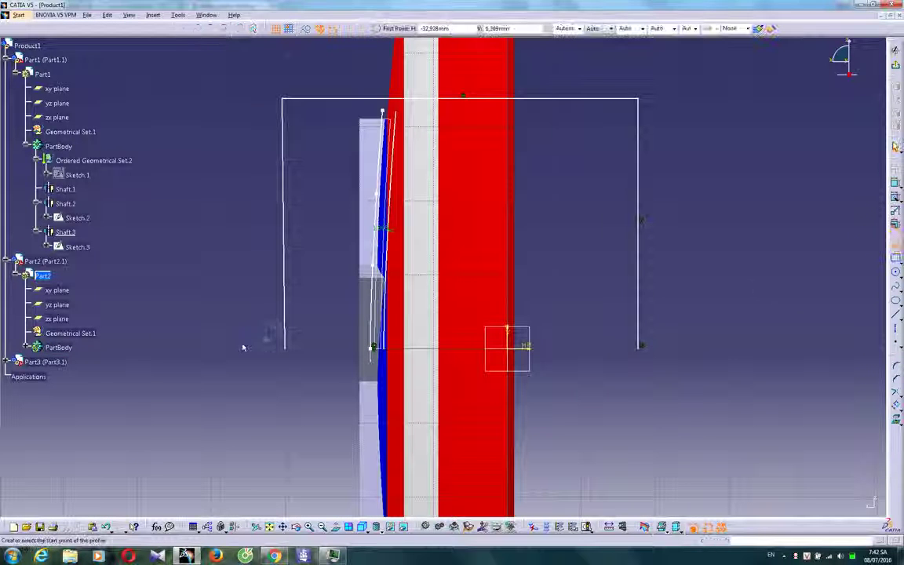
left_click(287, 348)
left_click(319, 345)
left_click(319, 113)
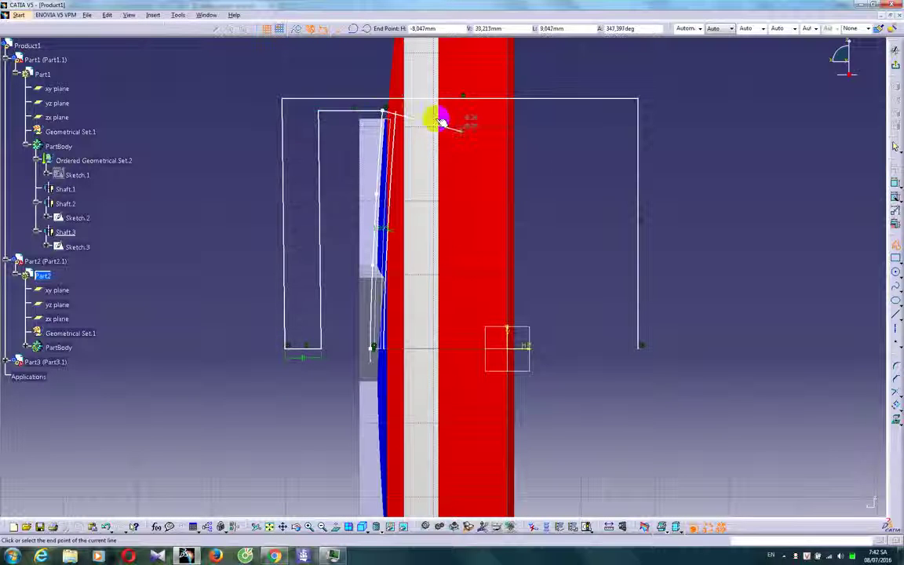
left_click(383, 111)
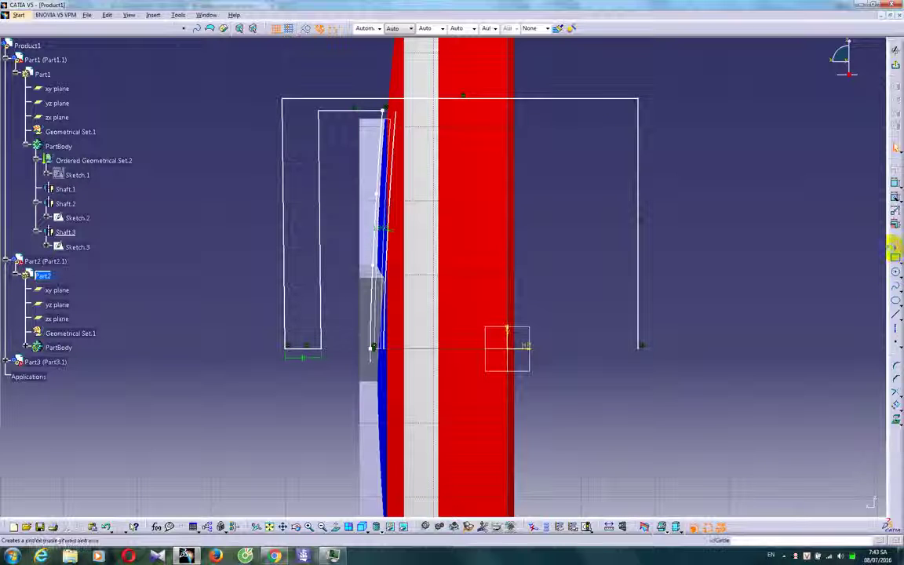
Connect the offset curve's upper end to the frame's rear lower end with a profile running back, down and along the axis, and exit the sketch
left_click(894, 246)
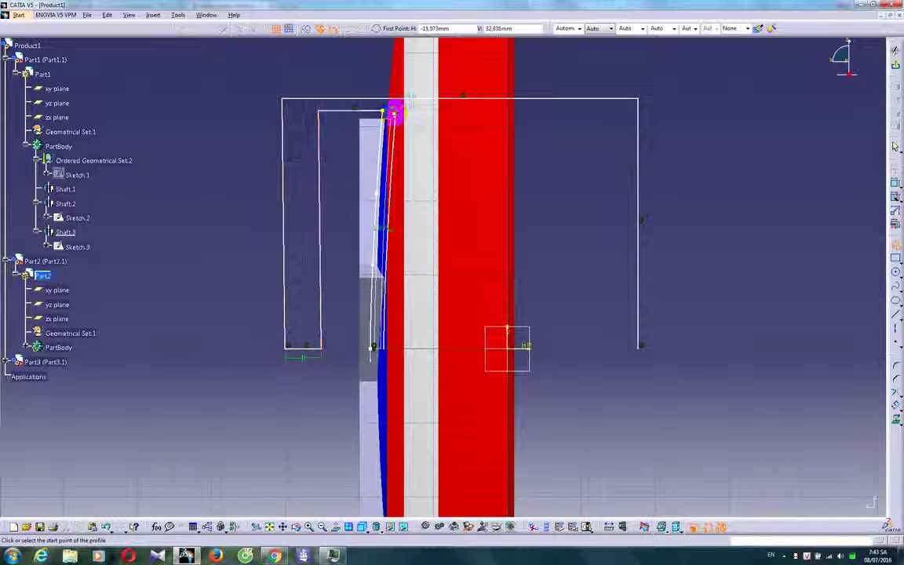
left_click(393, 114)
left_click(551, 115)
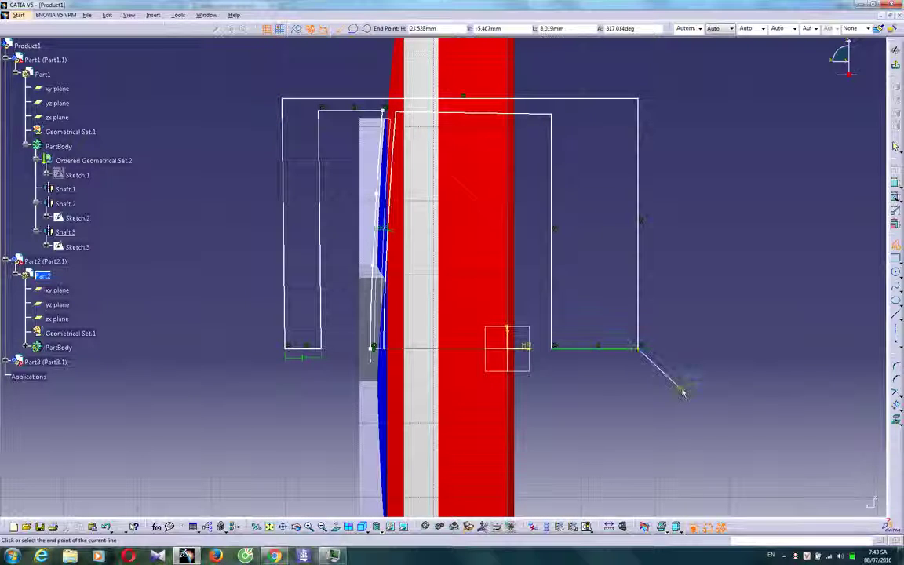
key("Escape")
left_click(896, 67)
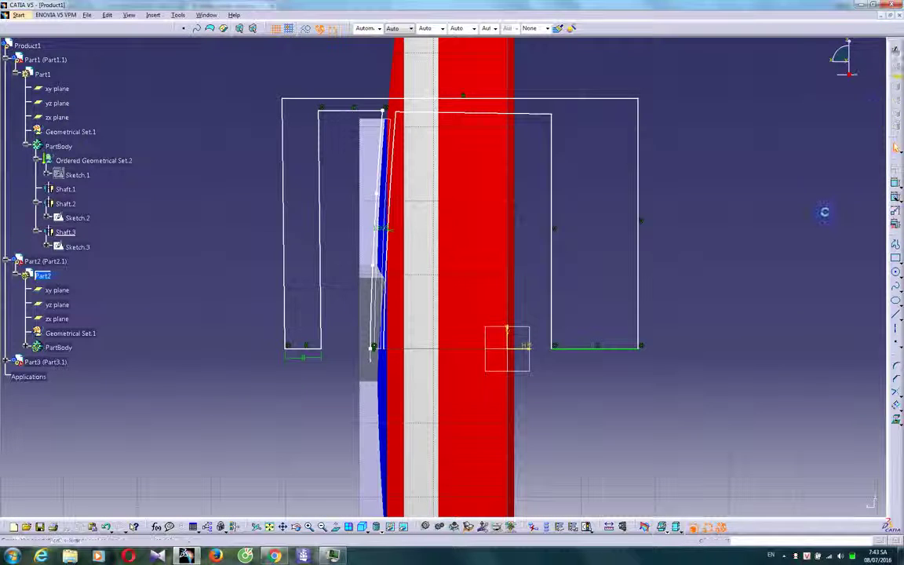
Try to revolve the new sketch 360 degrees as a Shaft about its edge on the horizontal axis
left_click(895, 206)
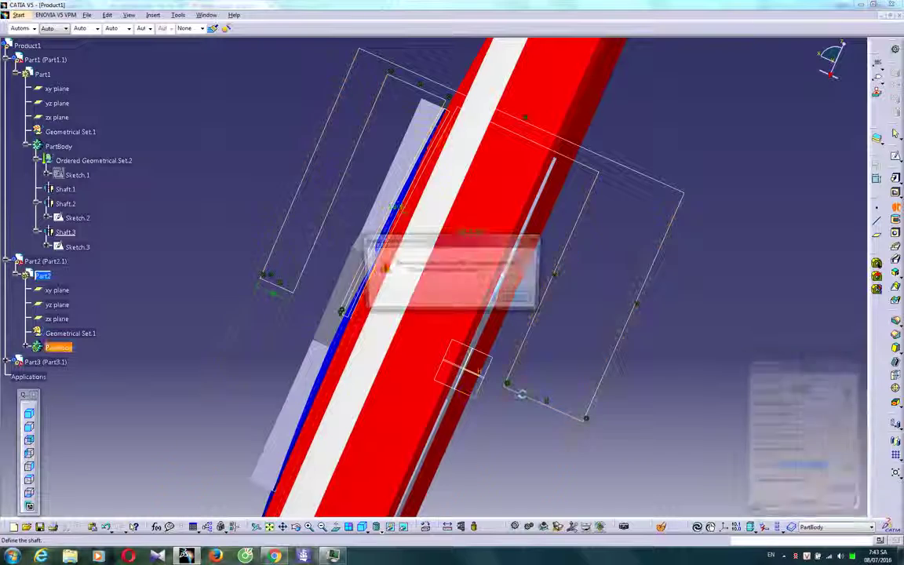
left_click(516, 298)
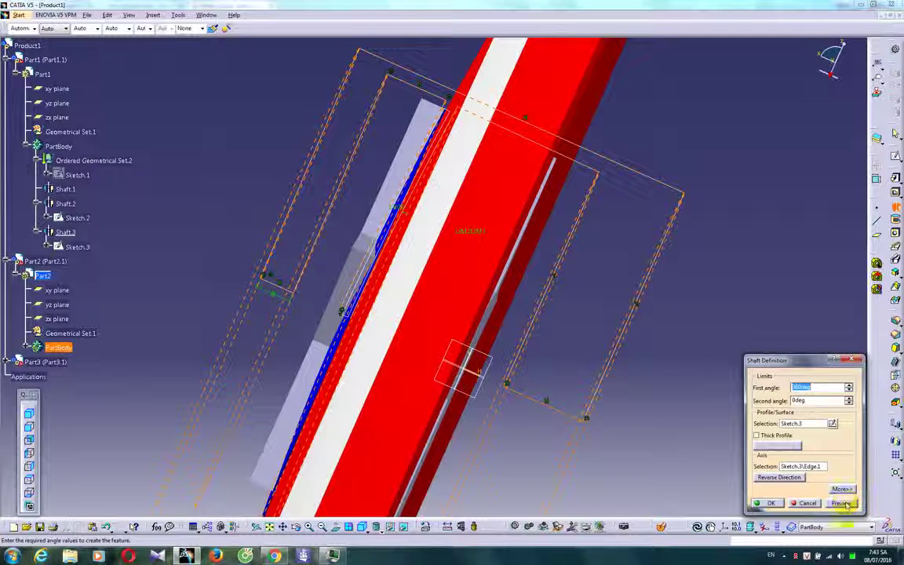
left_click(780, 503)
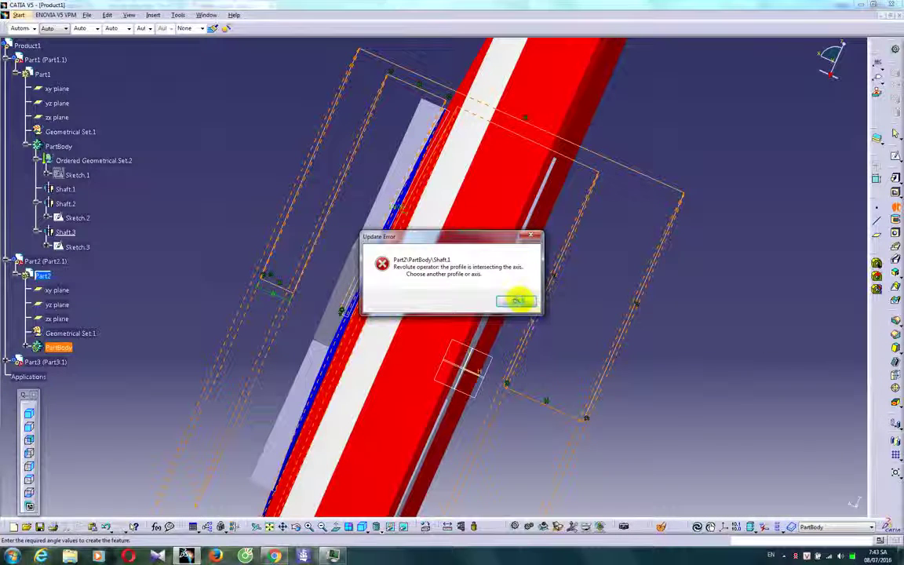
left_click(518, 300)
left_click(806, 501)
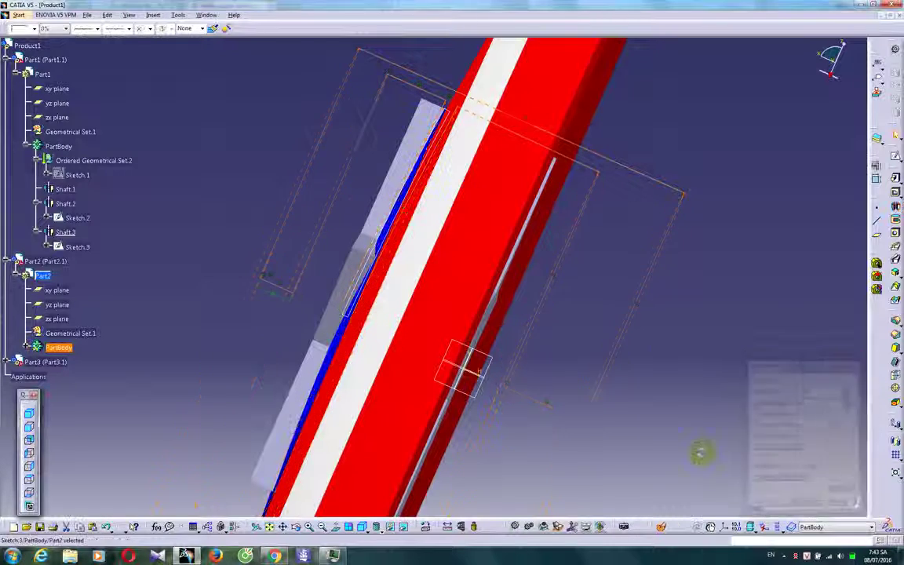
Reopen the sketch, join the lower ends of the spline and its offset with a line on the horizontal axis, and exit the sketch
middle_click_drag(589, 440, 533, 409)
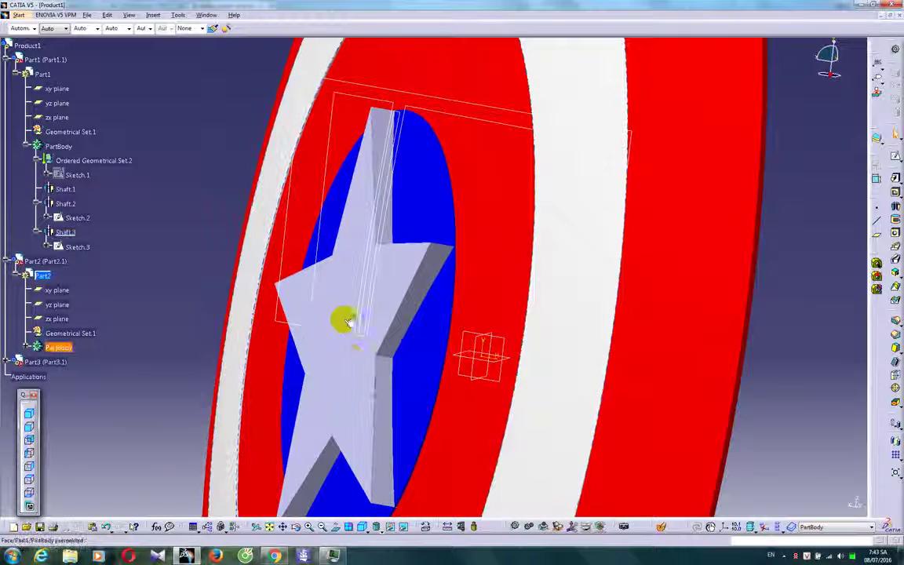
double_click(357, 302)
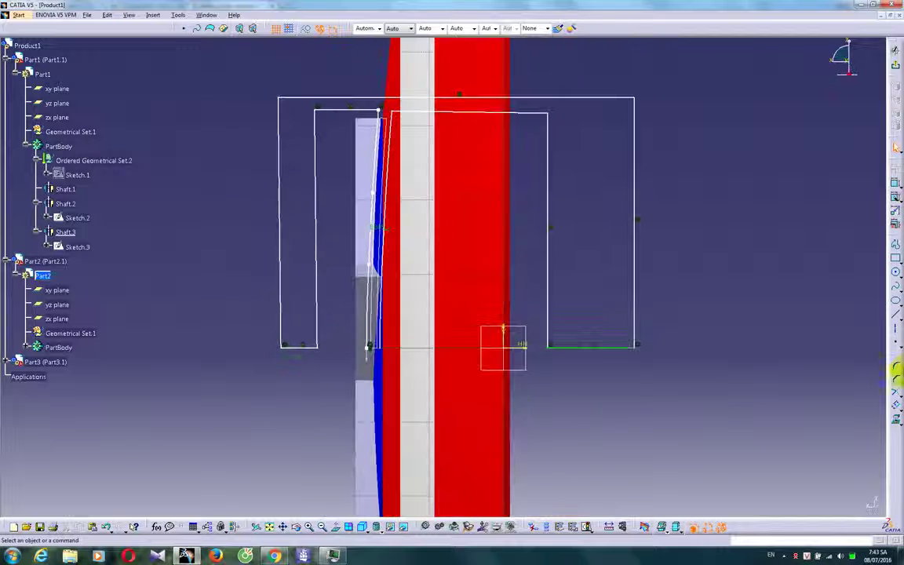
left_click(370, 347)
left_click(383, 349)
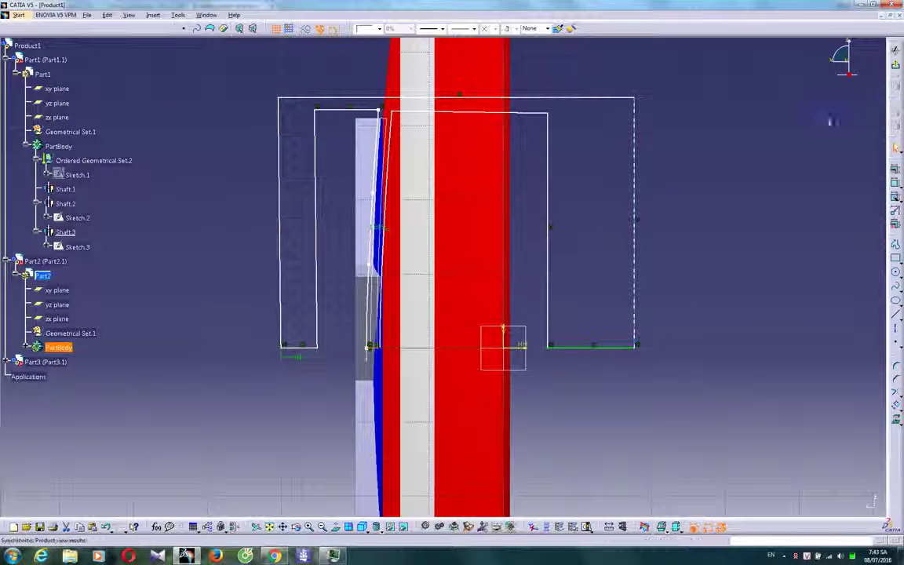
middle_click_drag(502, 389, 504, 359)
left_click(894, 50)
Cut the star with a 360-degree Groove of the sketch about its rear edge on the horizontal axis
left_click(894, 220)
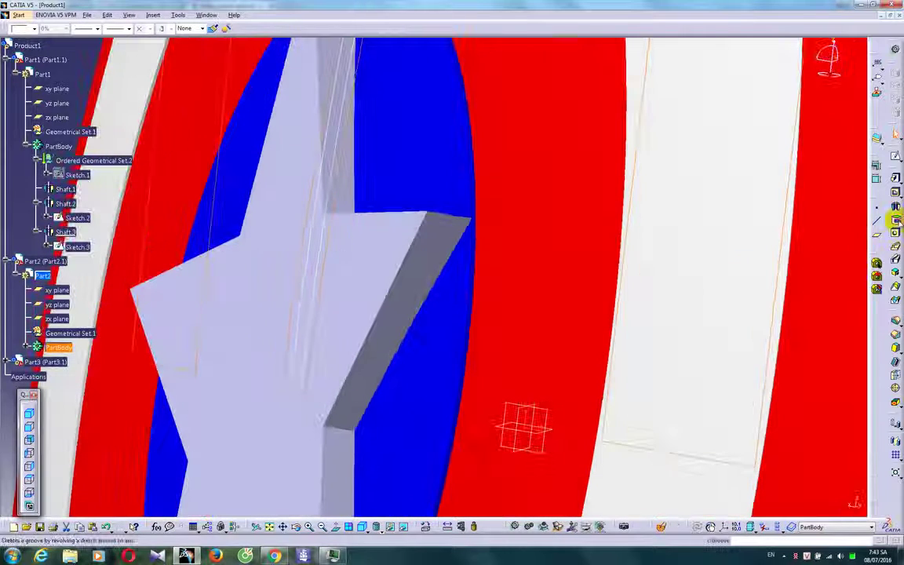
left_click(631, 446)
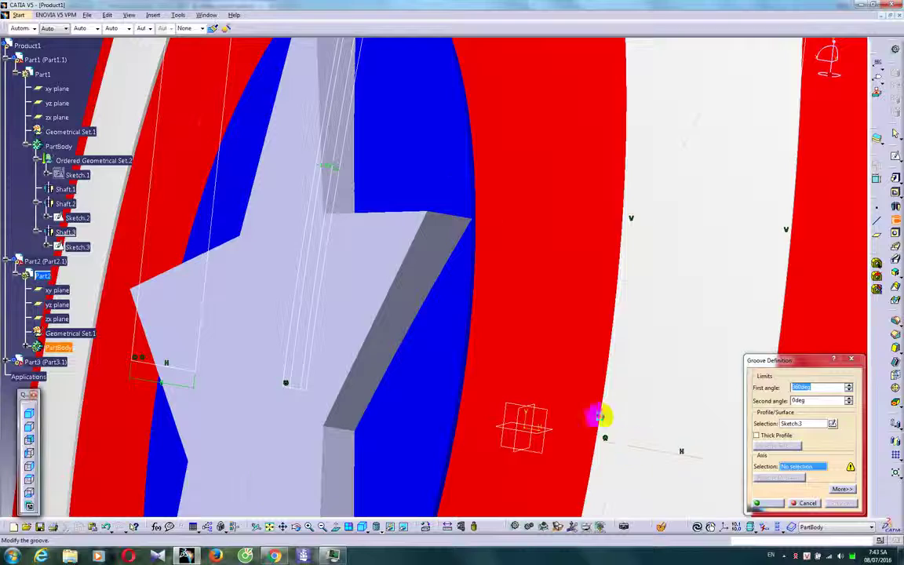
middle_click_drag(465, 317, 463, 478)
left_click(762, 502)
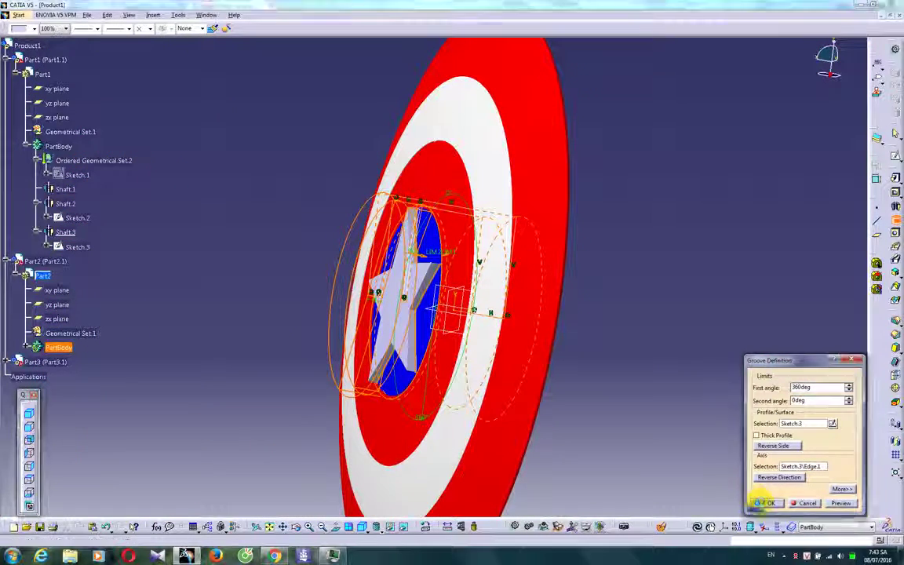
middle_click_drag(518, 329, 509, 383)
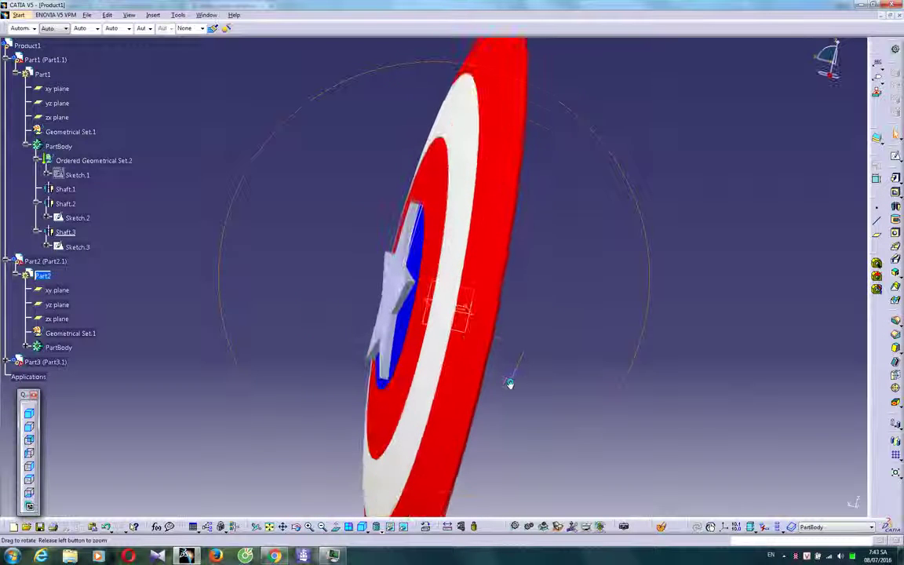
Reopen the groove's sketch and delete all frame and joining lines, keeping only the spline and its offset curve
left_click(509, 385)
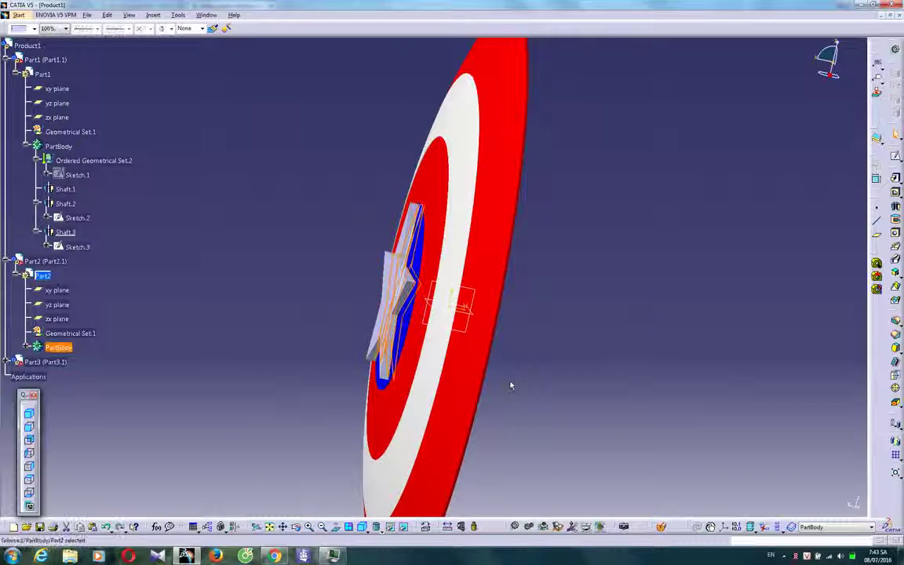
left_click(617, 334)
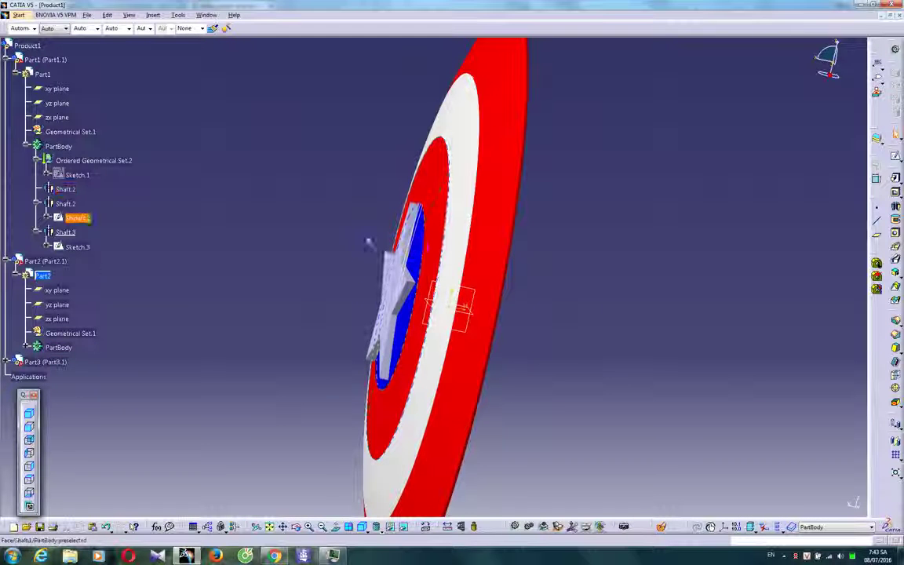
left_click(25, 346)
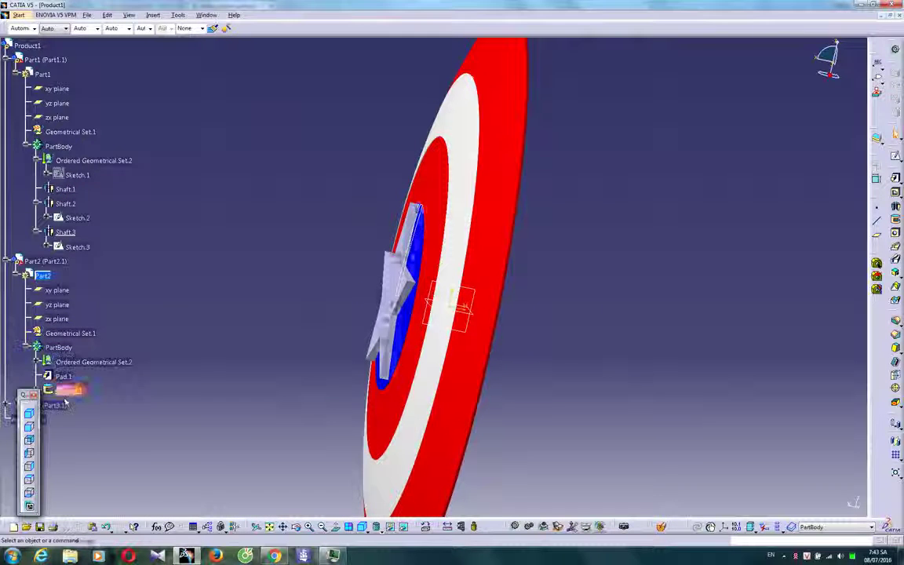
scroll(79, 389, "down", 1)
left_click(41, 343)
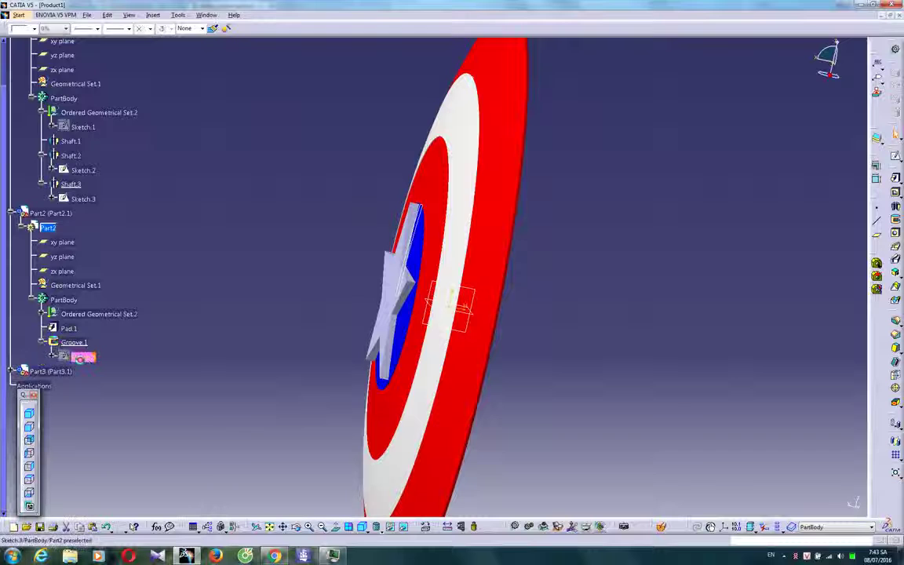
double_click(82, 357)
middle_click_drag(604, 369, 605, 312, "ctrl")
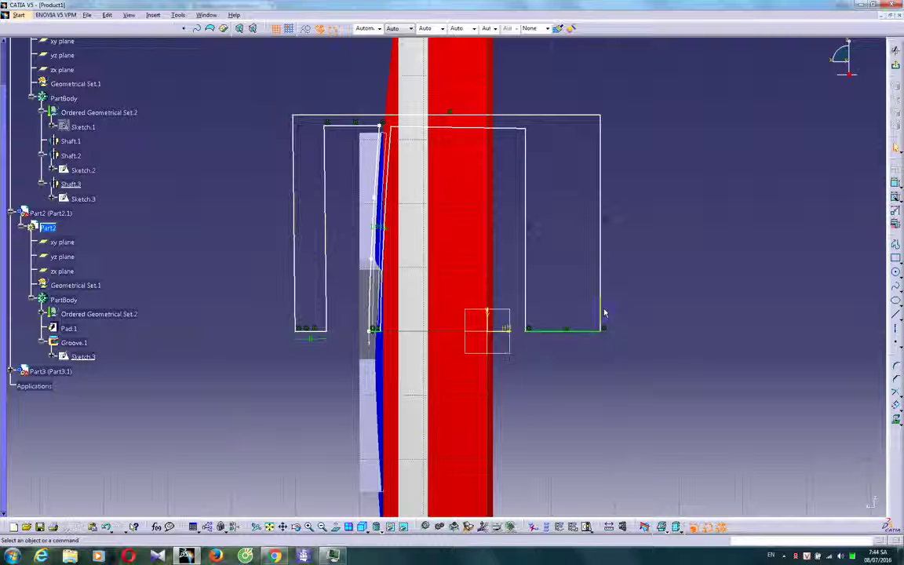
left_click_drag(256, 79, 332, 275)
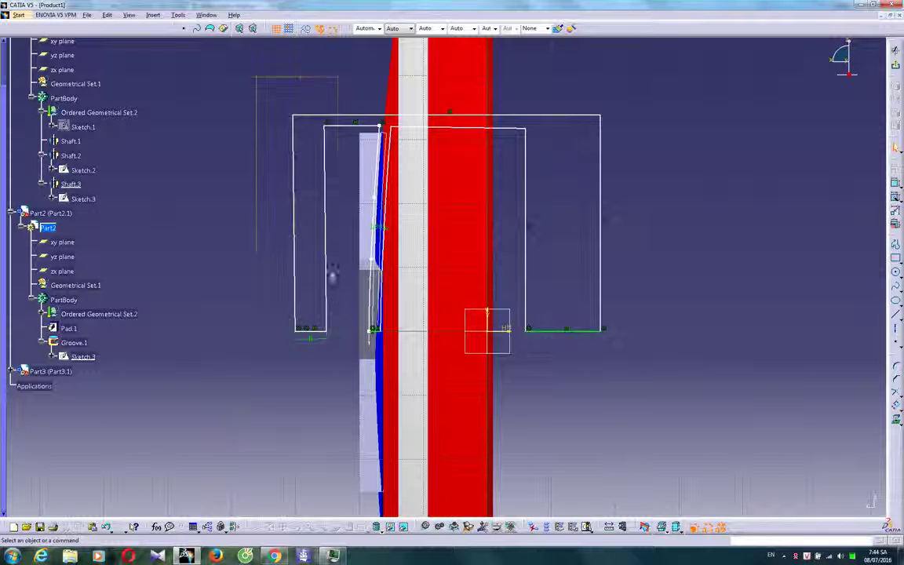
left_click_drag(342, 347, 344, 354)
key("Delete")
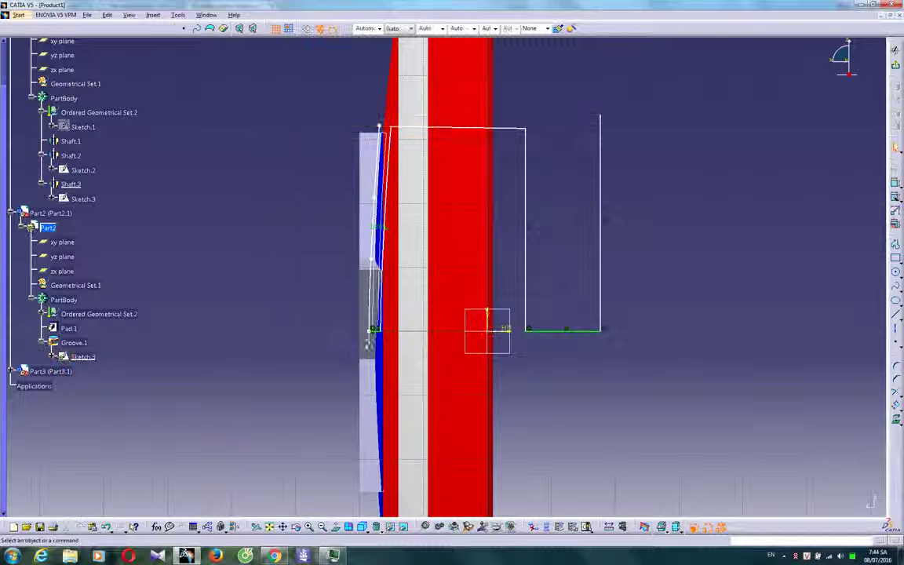
mouse_move(708, 81)
left_mouse_down()
mouse_move(484, 229)
mouse_move(482, 343)
mouse_move(490, 374)
mouse_move(507, 374)
left_mouse_up()
key("Delete")
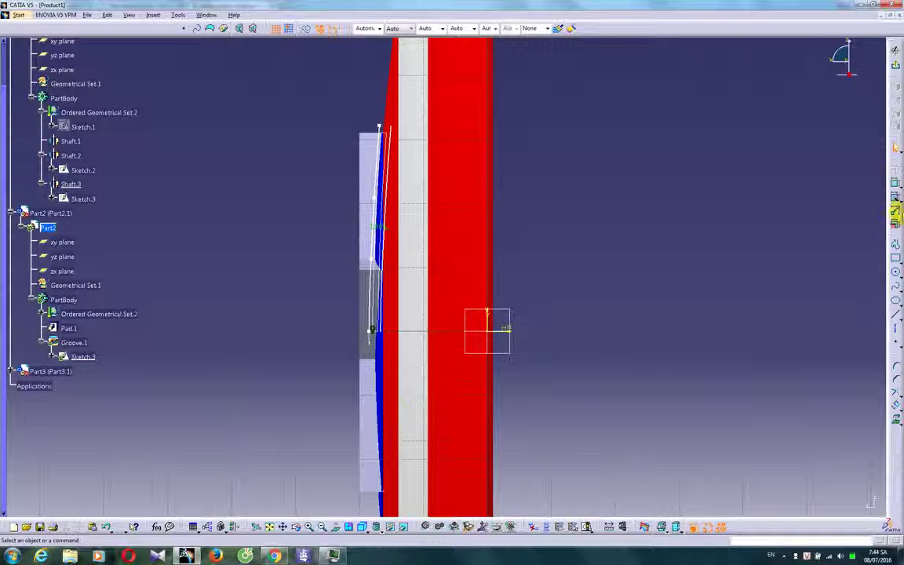
Draw a profile from the offset curve's lower end back along the horizontal axis, up, and forward to the curve's upper end
left_click(896, 243)
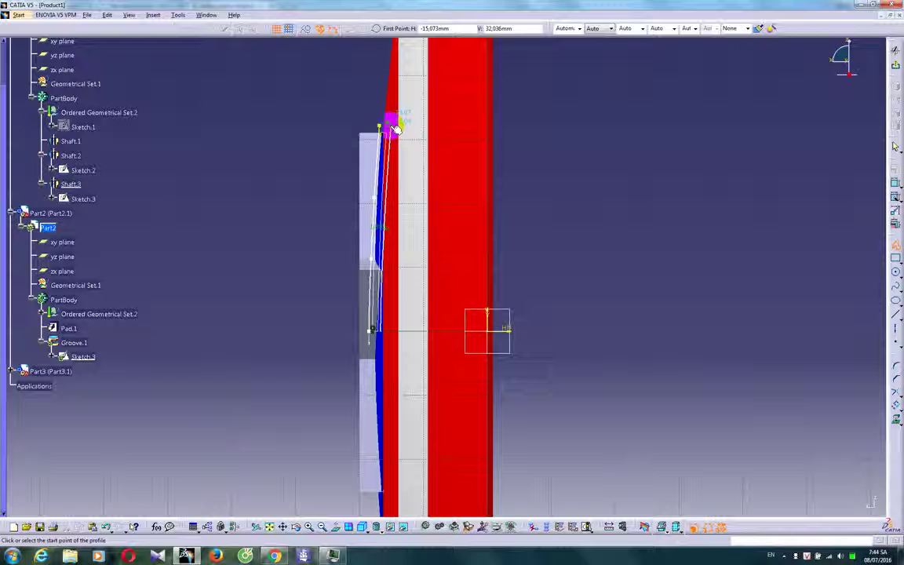
left_click(384, 331)
left_click(552, 331)
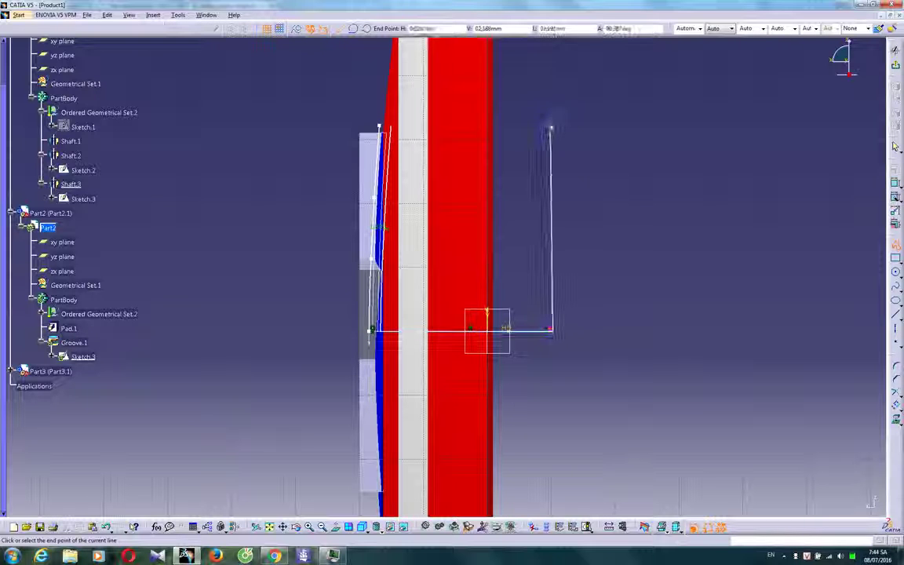
left_click(553, 126)
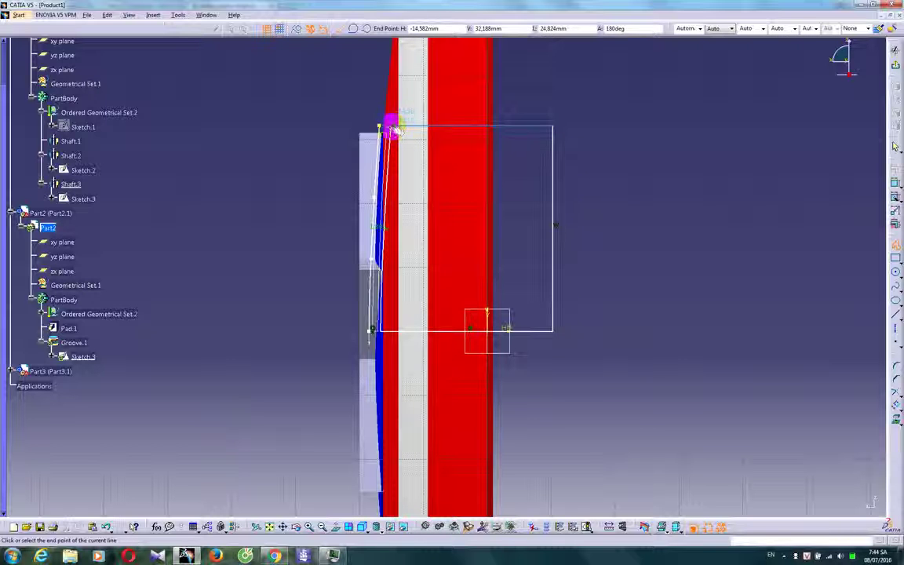
left_click(390, 127)
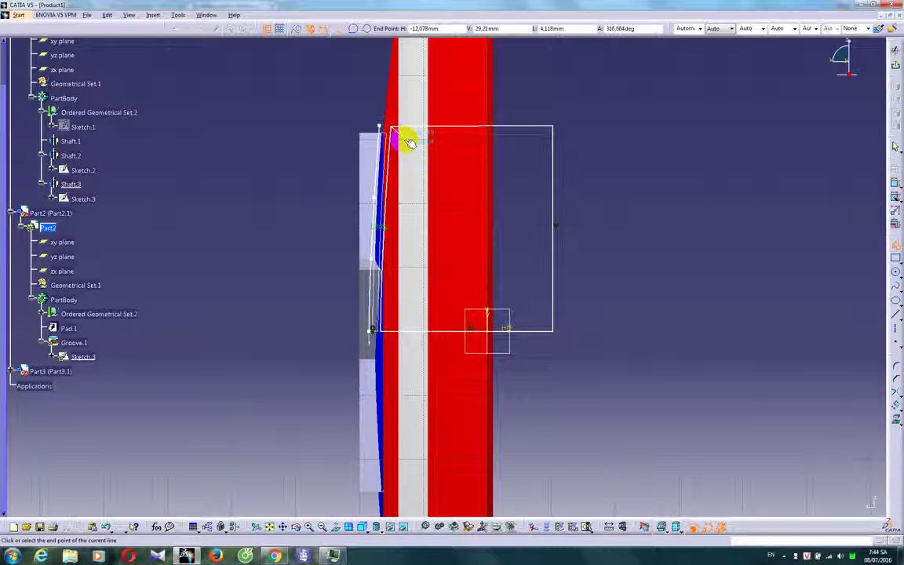
key("Escape")
Close the spline with a profile from its upper end running forward, down and back along the horizontal axis, and exit the sketch
left_click(894, 248)
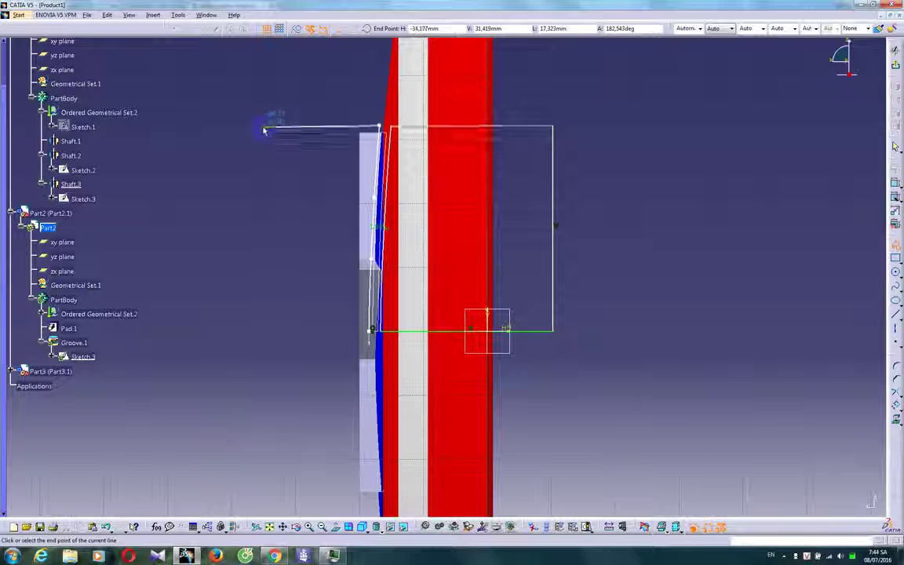
left_click(264, 127)
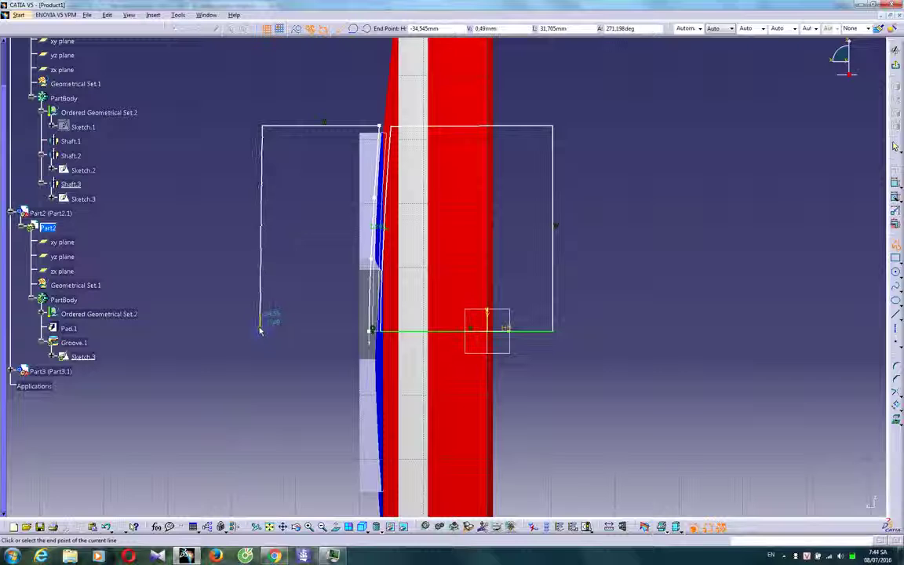
left_click(264, 330)
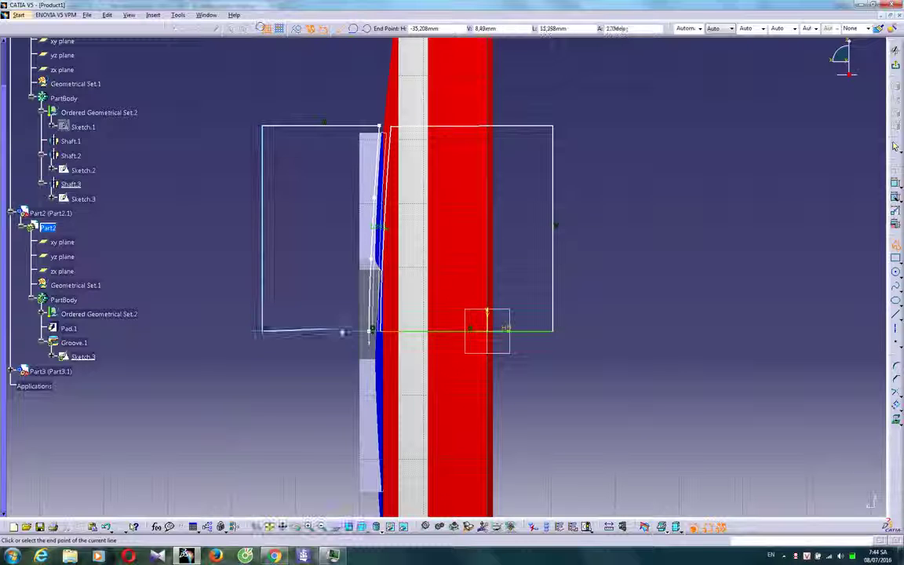
left_click(371, 330)
key("Escape")
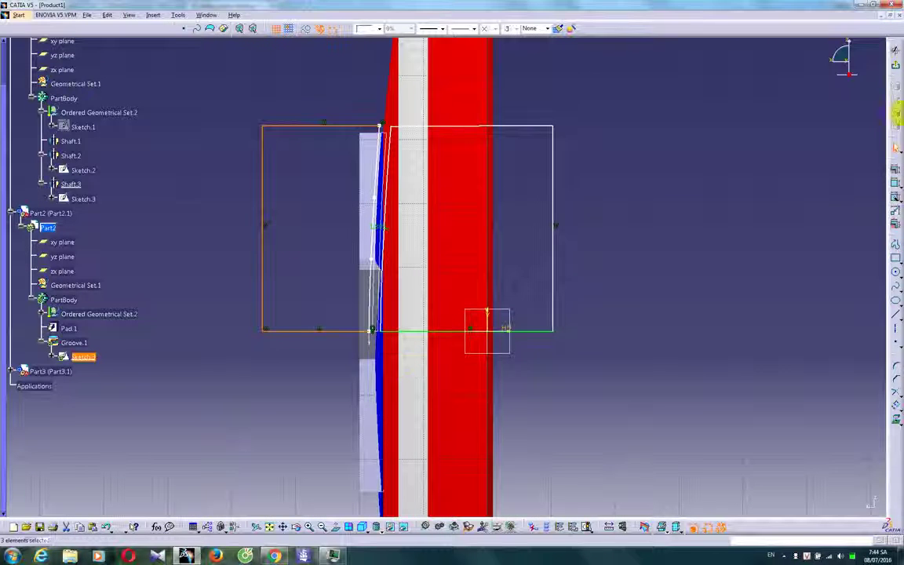
left_click(895, 65)
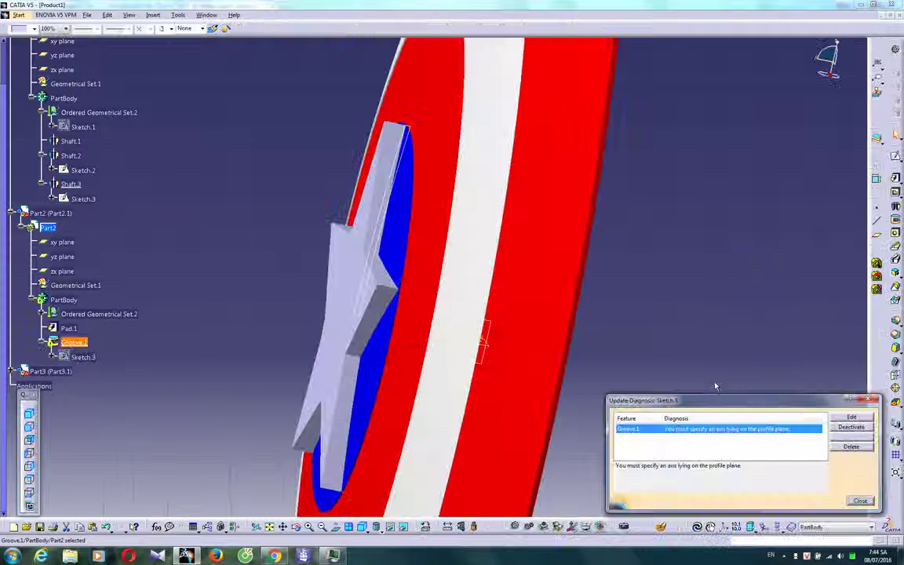
left_click(859, 501)
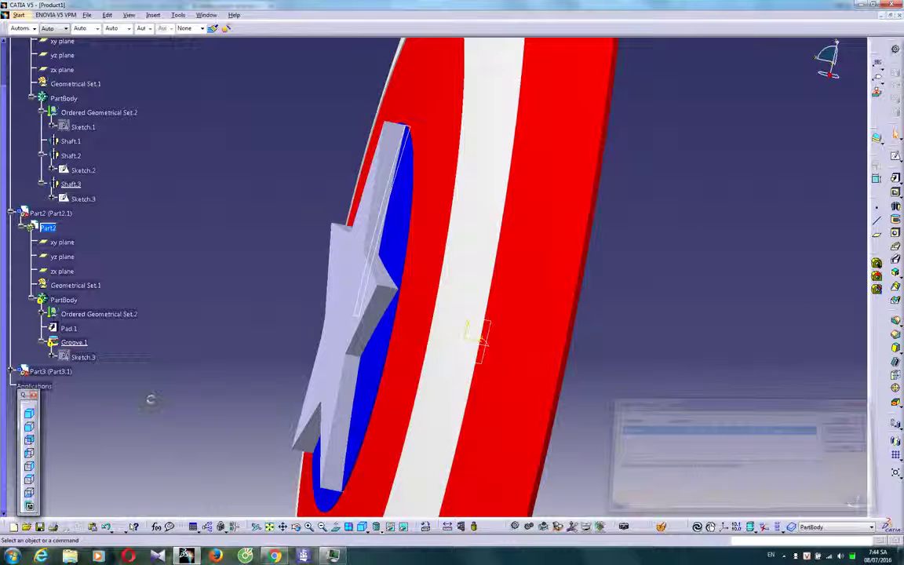
Reopen the sketch, delete the rectangular profile behind the offset curve, and exit the sketch
double_click(82, 357)
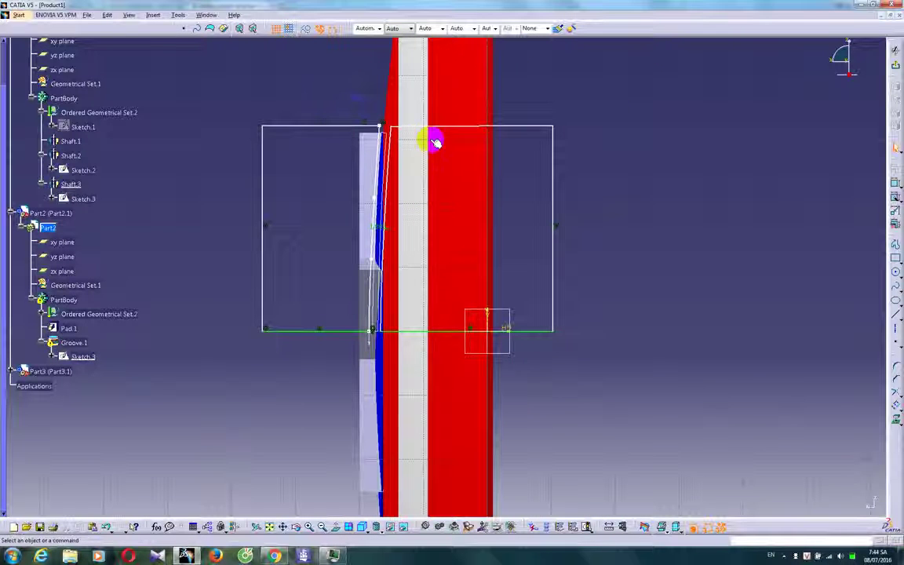
middle_click_drag(407, 199, 407, 199)
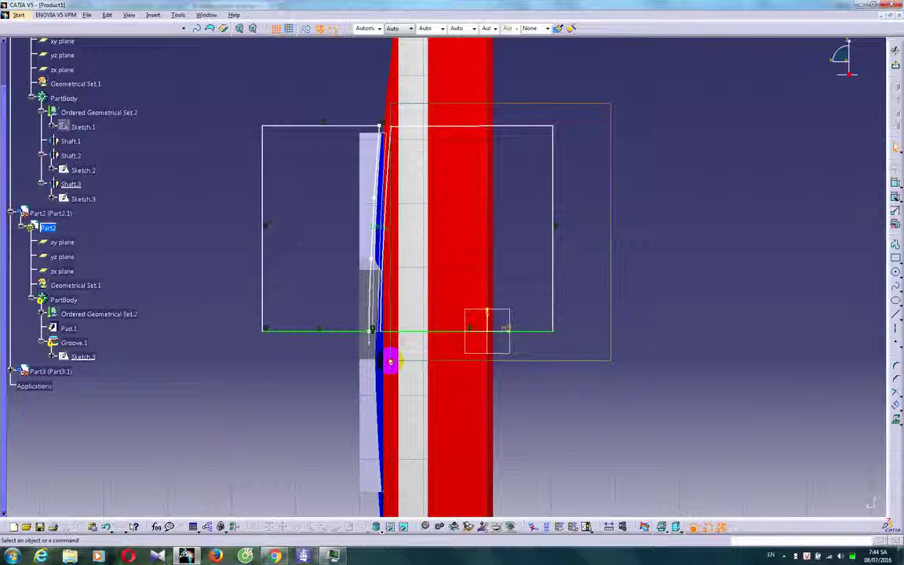
left_click_drag(390, 361, 390, 361)
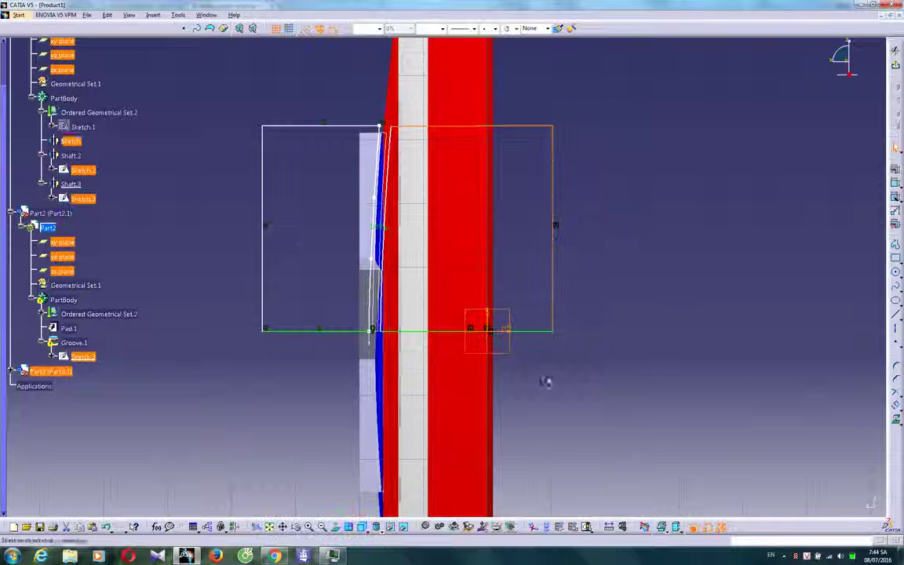
left_click(794, 347)
left_click(895, 64)
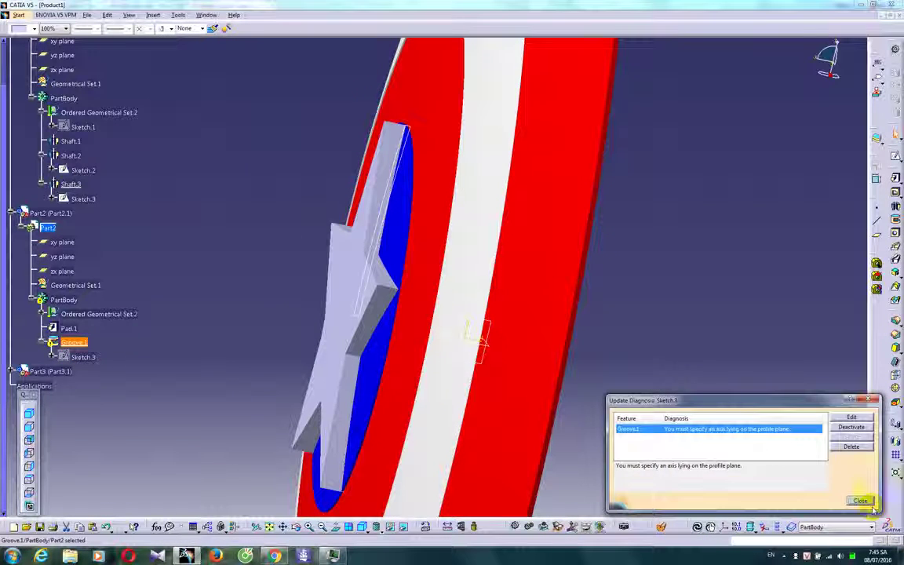
left_click(860, 500)
Delete the star's groove while keeping its sketch
middle_click_drag(213, 363, 298, 354)
left_click(84, 346)
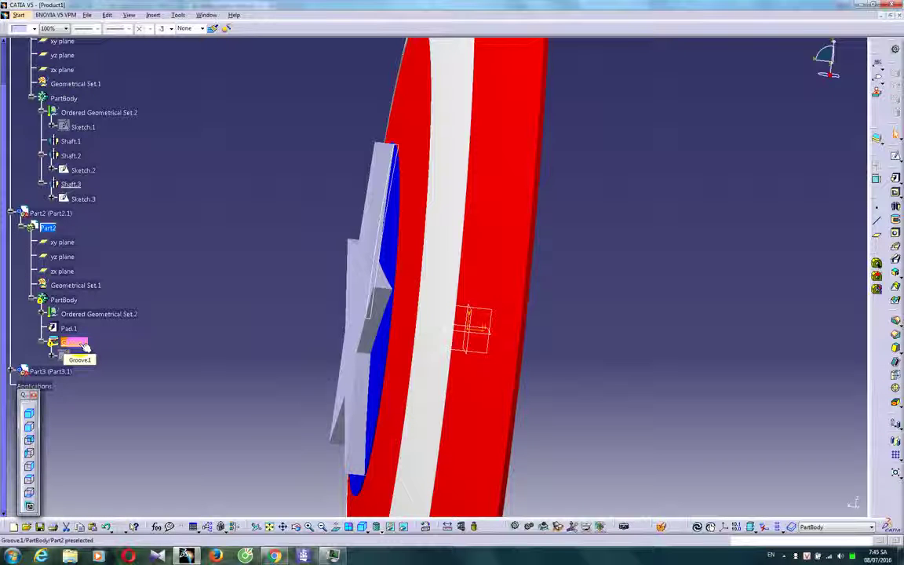
key("Delete")
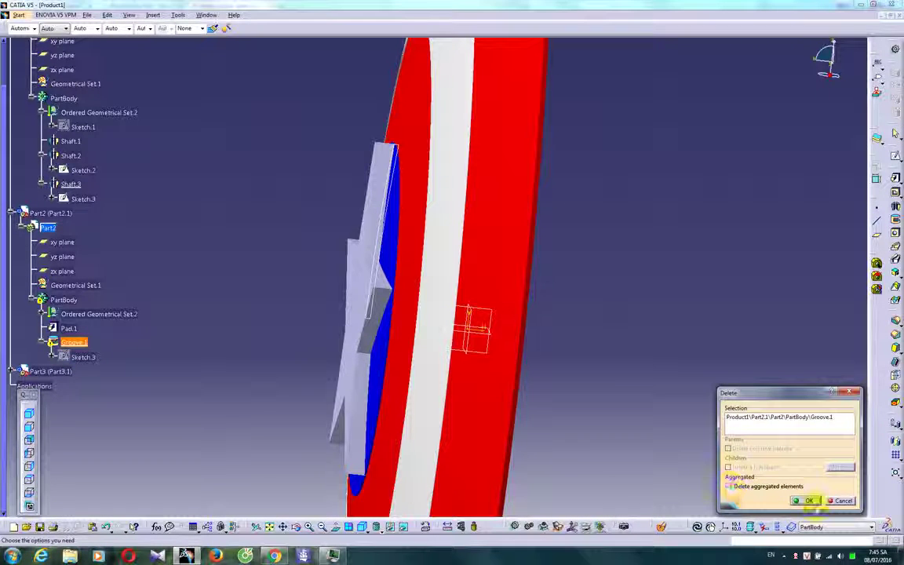
left_click(809, 501)
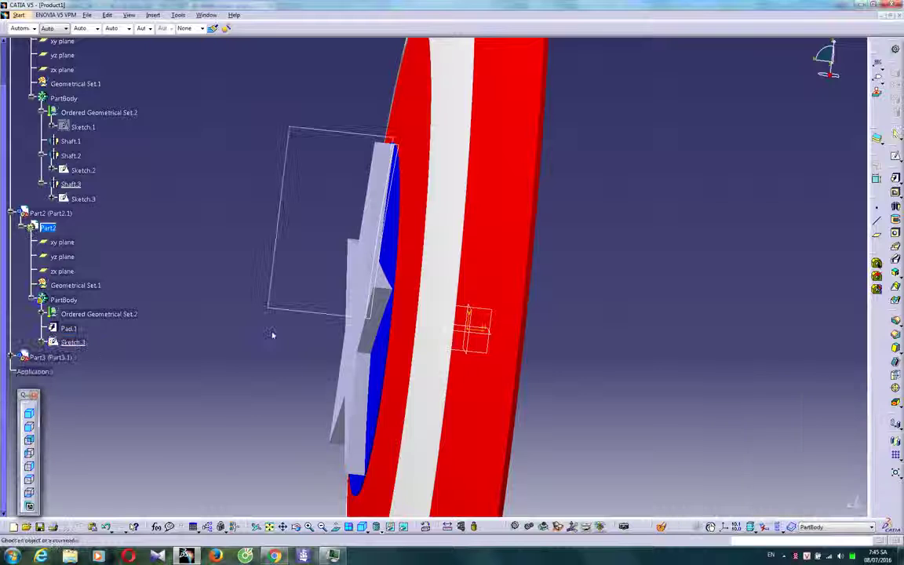
Cut the star's front with a 360-degree Groove of the kept sketch about its edge on the horizontal axis
double_click(88, 345)
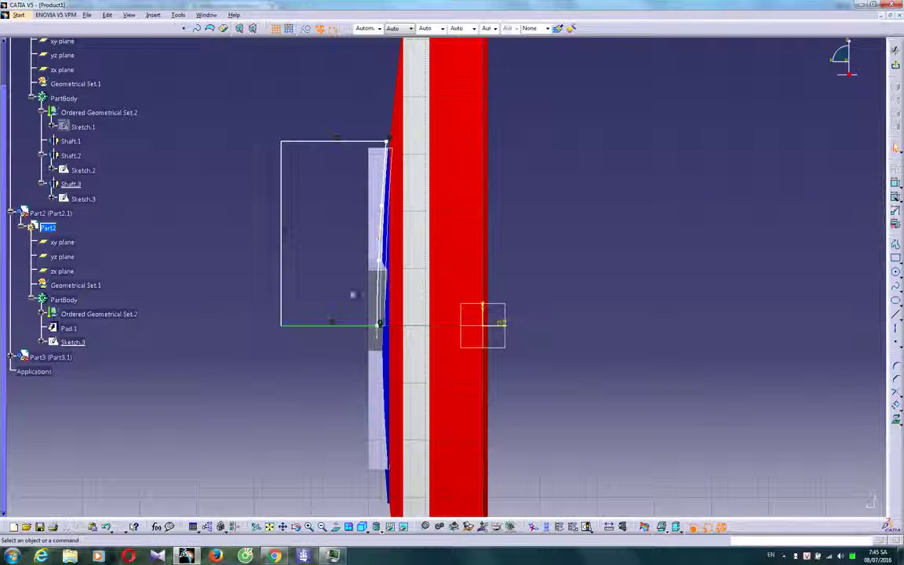
mouse_move(506, 346)
middle_mouse_down()
mouse_move(303, 428)
mouse_move(561, 328)
mouse_move(559, 308)
mouse_move(545, 401)
mouse_move(482, 384)
mouse_move(448, 349)
mouse_move(440, 308)
mouse_move(418, 409)
mouse_move(432, 357)
mouse_move(431, 228)
mouse_move(601, 204)
middle_mouse_up()
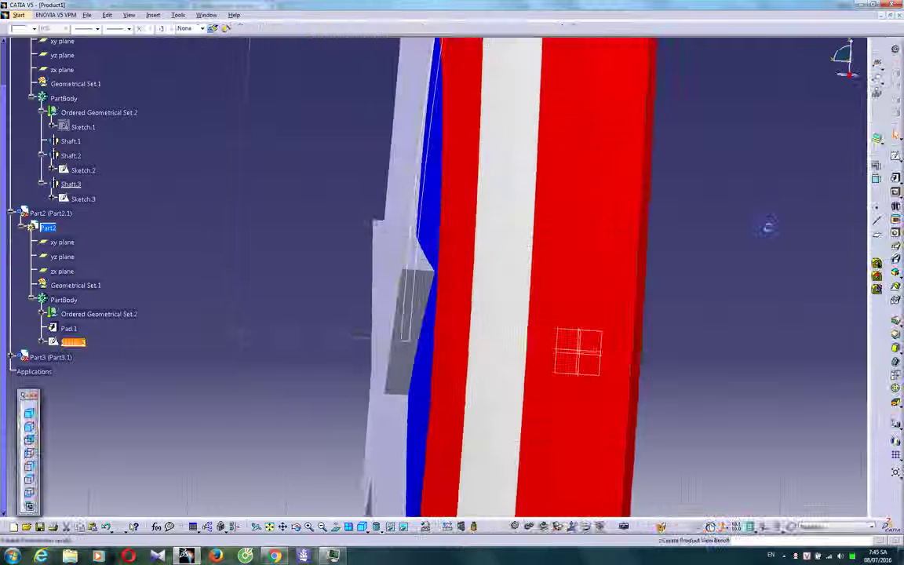
left_click(895, 221)
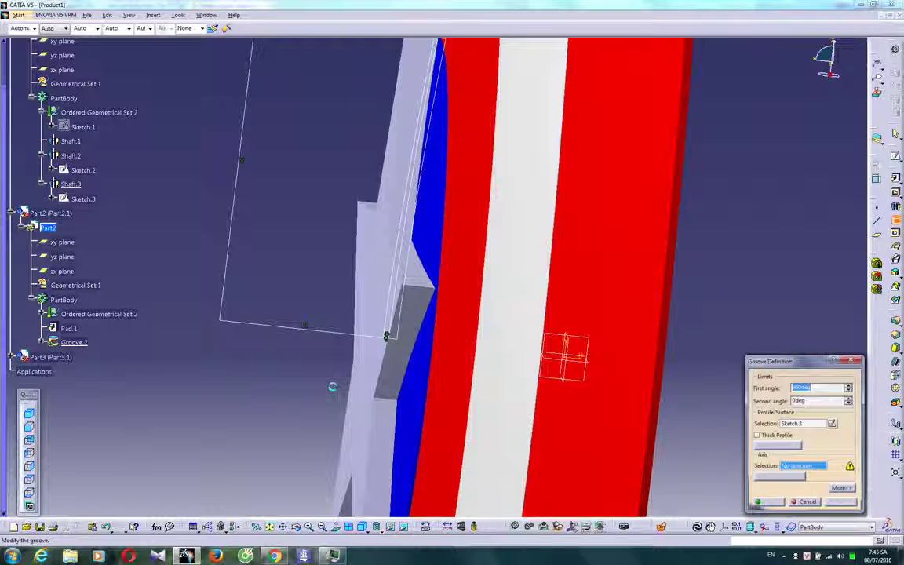
left_click(298, 327)
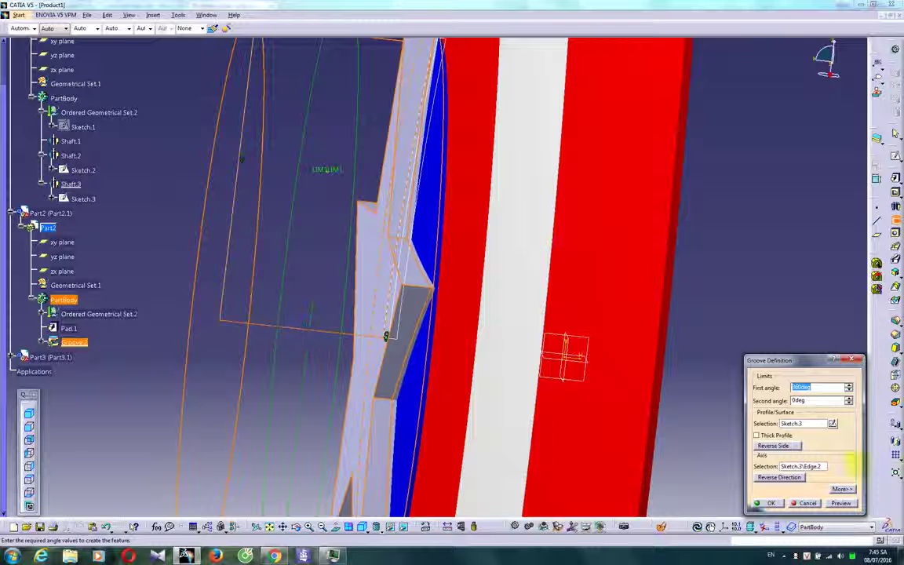
left_click(840, 503)
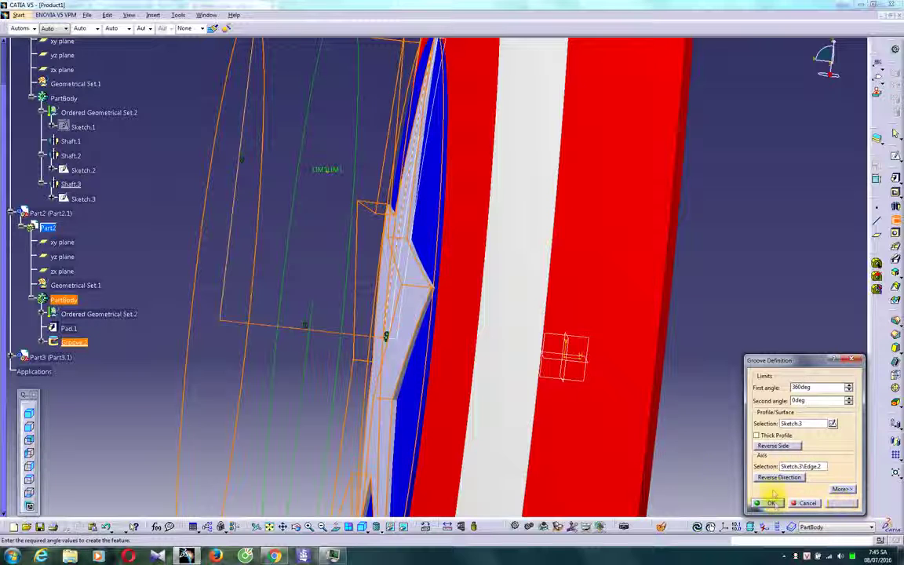
left_click(769, 502)
Sketch a four-point spline on Part2's zx plane along the disc's front curve behind the star, ending on the horizontal axis
middle_click_drag(499, 339, 510, 243)
left_click(497, 320)
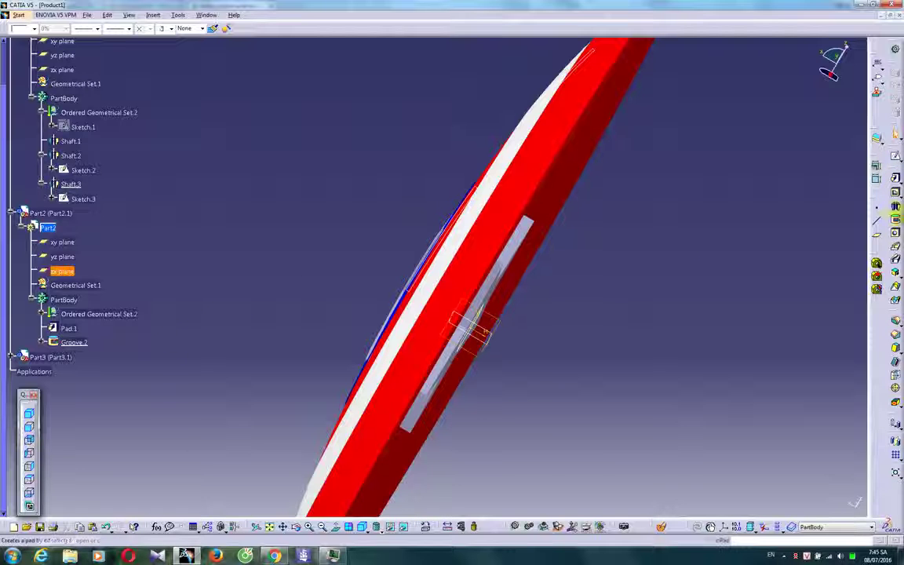
left_click(894, 154)
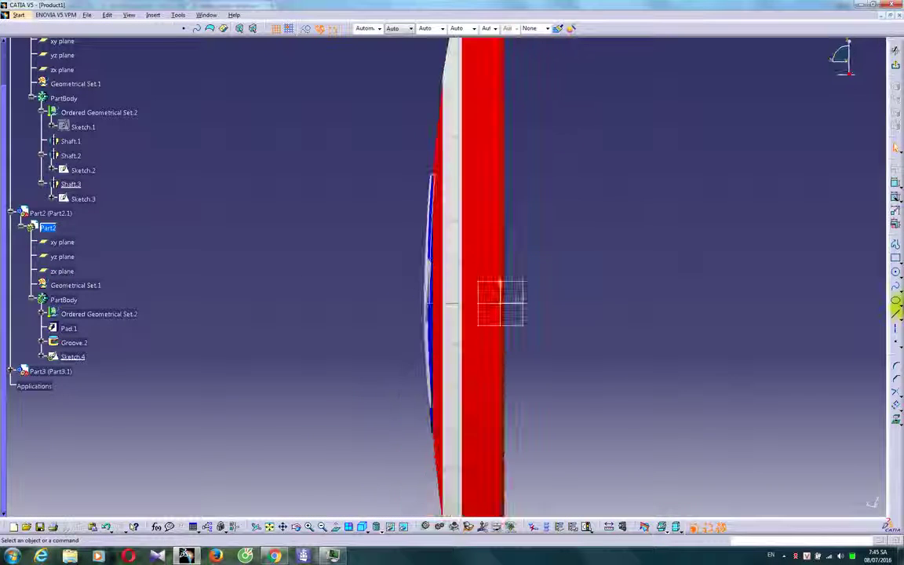
left_click(895, 287)
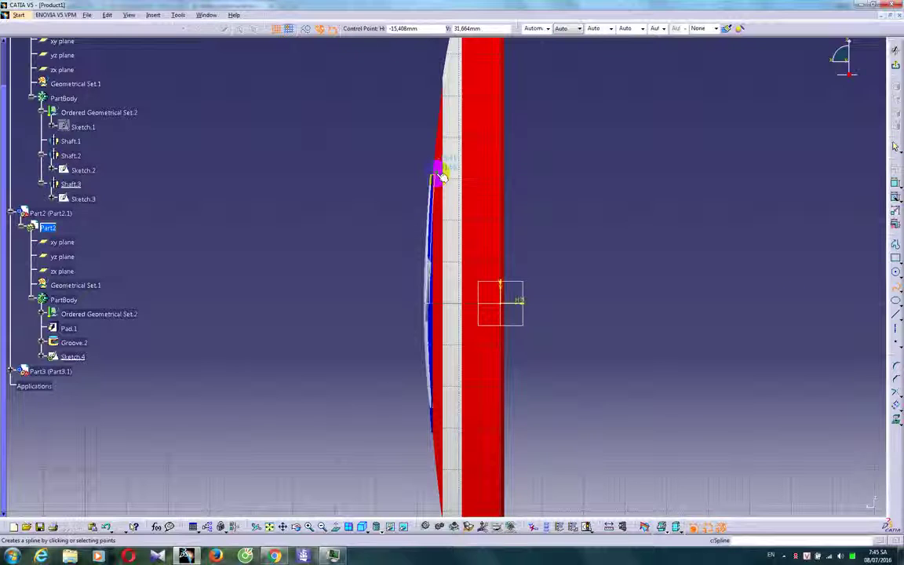
left_click(437, 170)
middle_click_drag(436, 262, 419, 176, "ctrl")
left_click(405, 112)
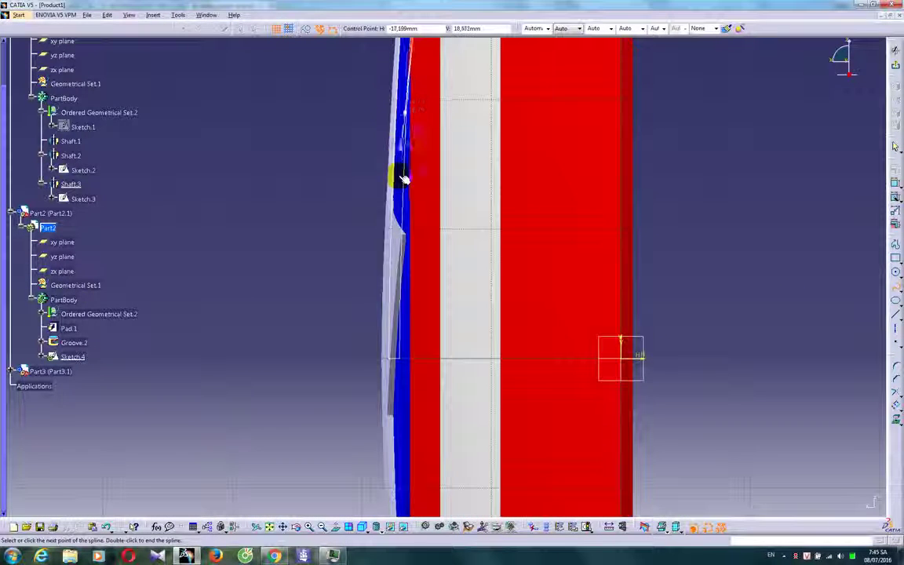
left_click(404, 229)
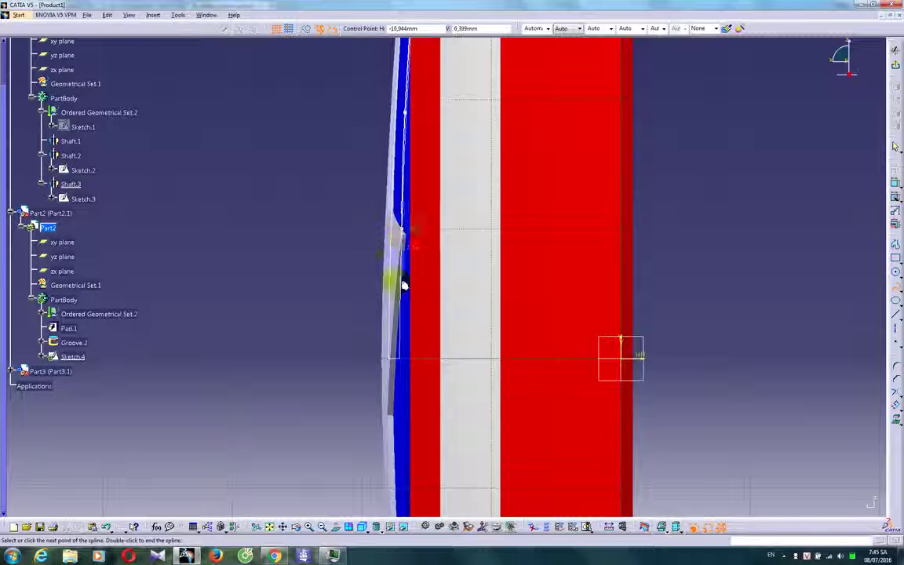
left_click(401, 360)
key("Escape")
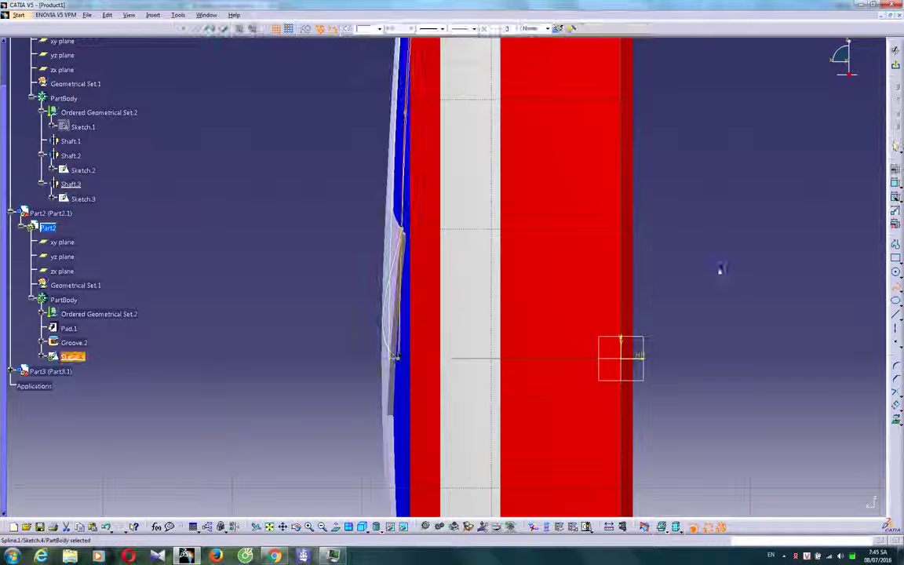
Close the spline with a profile running backward from its upper end, down and back along the horizontal axis, and exit the sketch
middle_click_drag(718, 273, 703, 323, "ctrl")
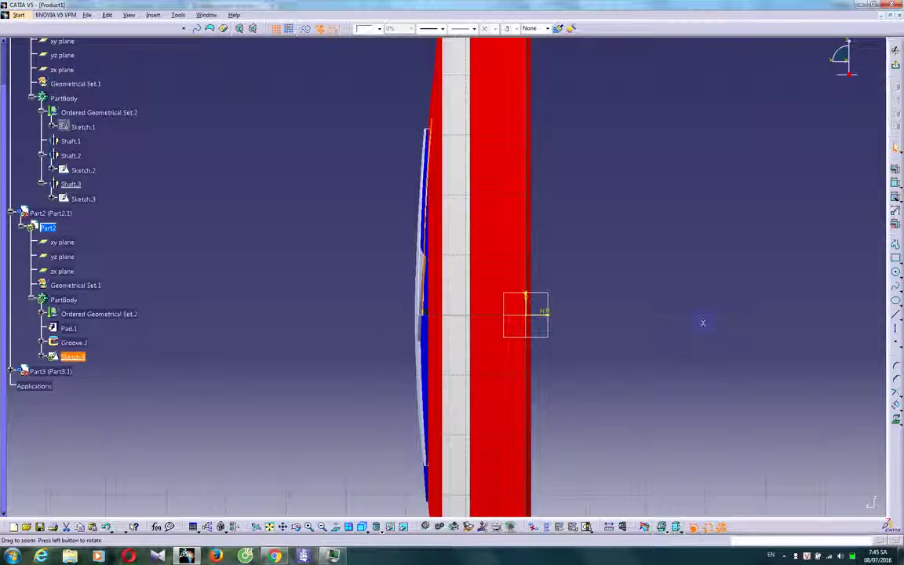
left_click(435, 120)
left_click(601, 120)
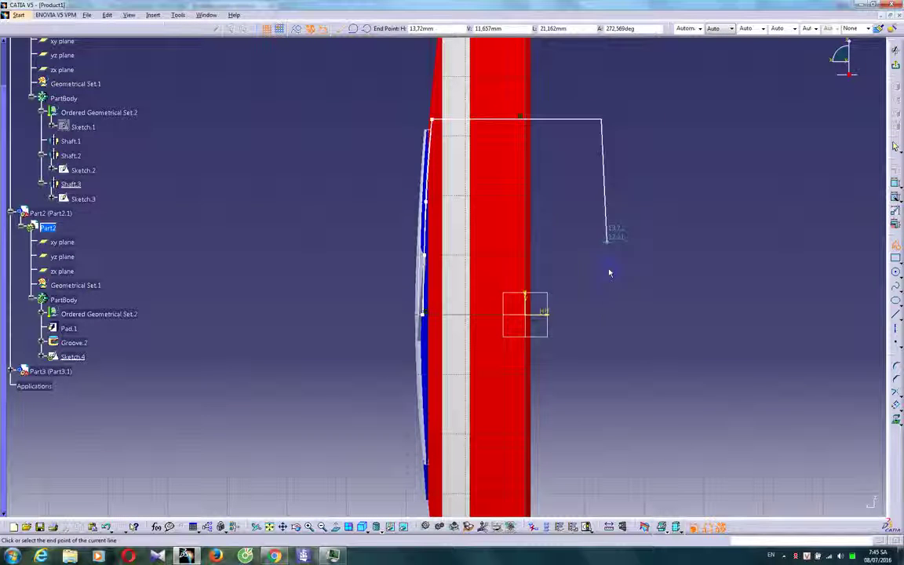
left_click(603, 316)
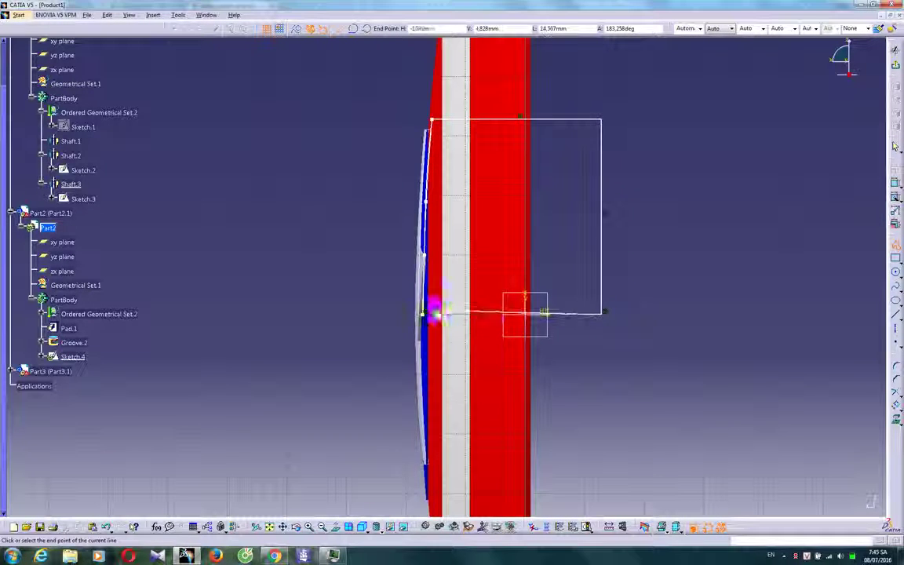
left_click(424, 314)
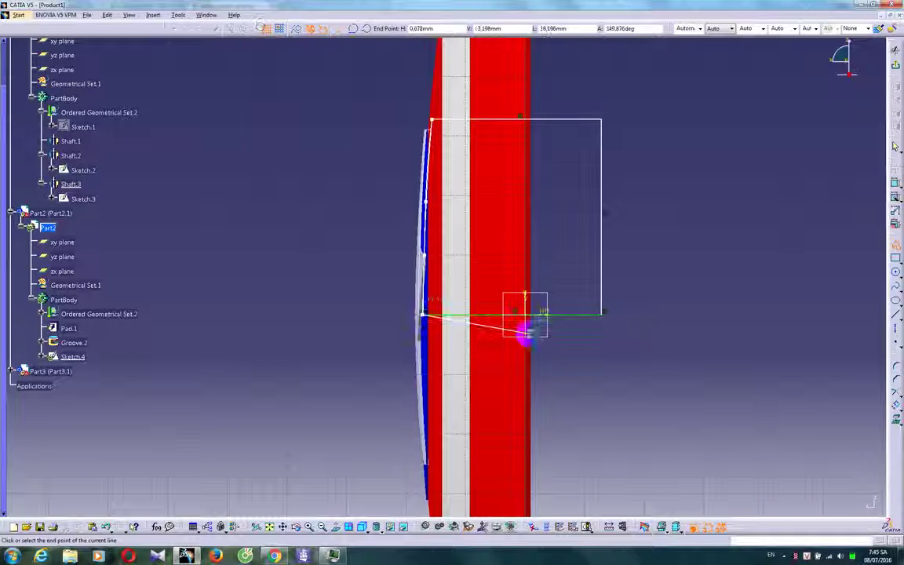
left_click(894, 62)
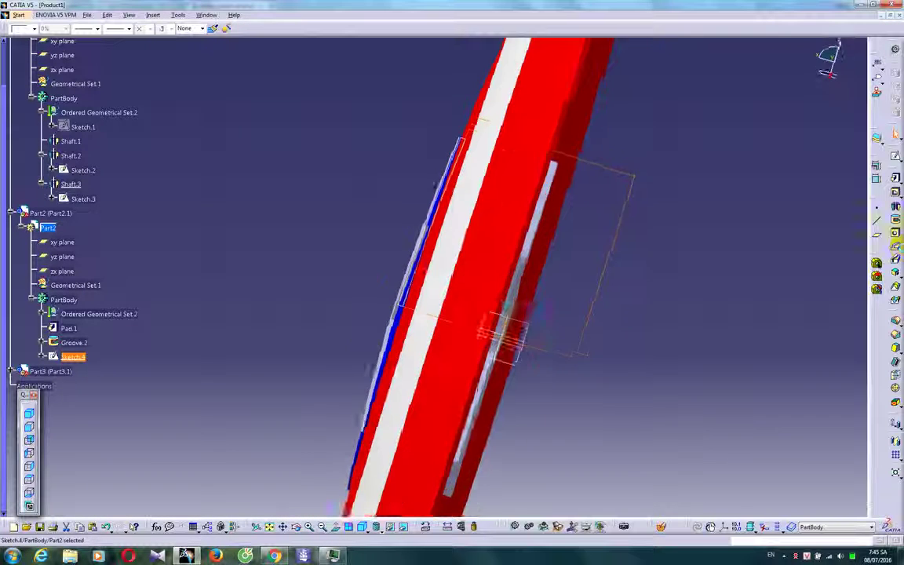
Cut the star's back with a 360-degree Groove of the new sketch about its edge on the horizontal axis
left_click(894, 220)
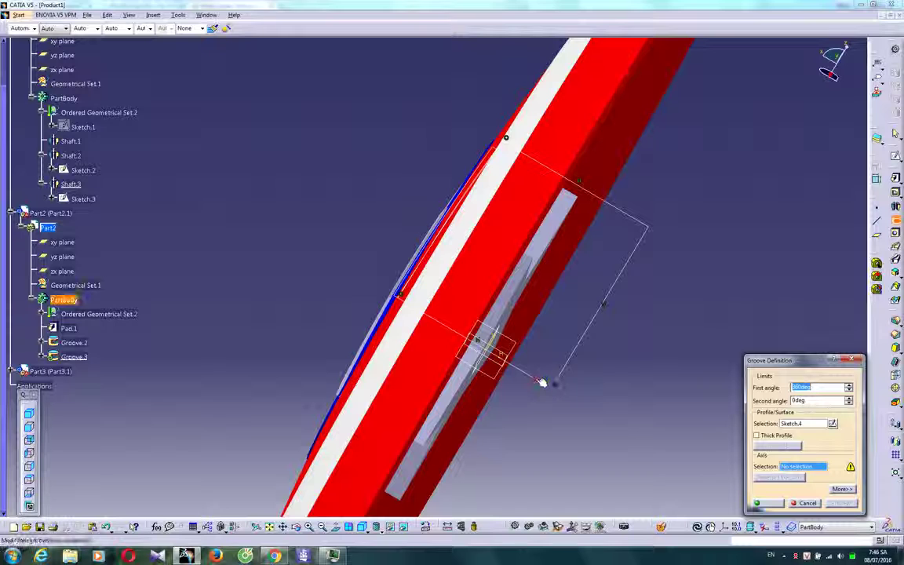
left_click(768, 503)
middle_click_drag(656, 389, 377, 236)
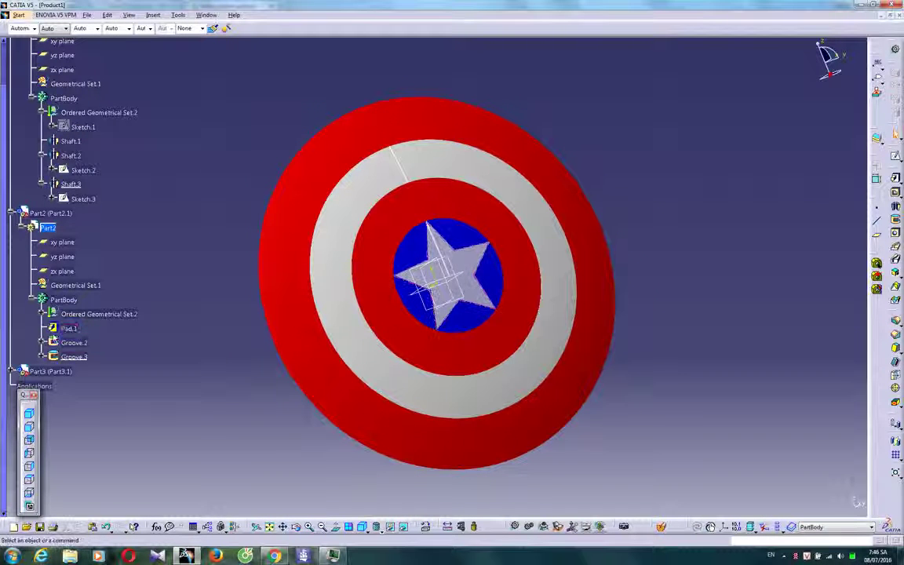
Activate Part1, hide its Sketch.2 and Sketch.3, and turn the shield to face front
scroll(113, 221, "up", 2)
double_click(42, 122)
left_click(148, 181)
right_click(85, 266)
left_click(98, 297)
right_click(72, 295)
left_click(87, 326)
mouse_move(222, 407)
middle_mouse_down()
mouse_move(389, 307)
mouse_move(219, 361)
middle_mouse_up()
middle_click_drag(610, 363, 569, 381)
scroll(101, 391, "down", 5)
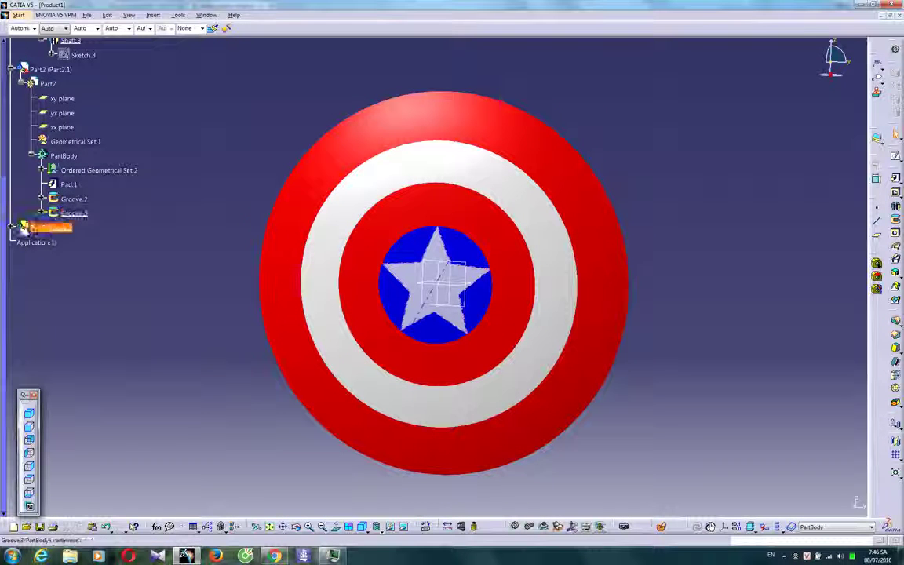
Apply the Chroma metal material to Part2
left_click(49, 84)
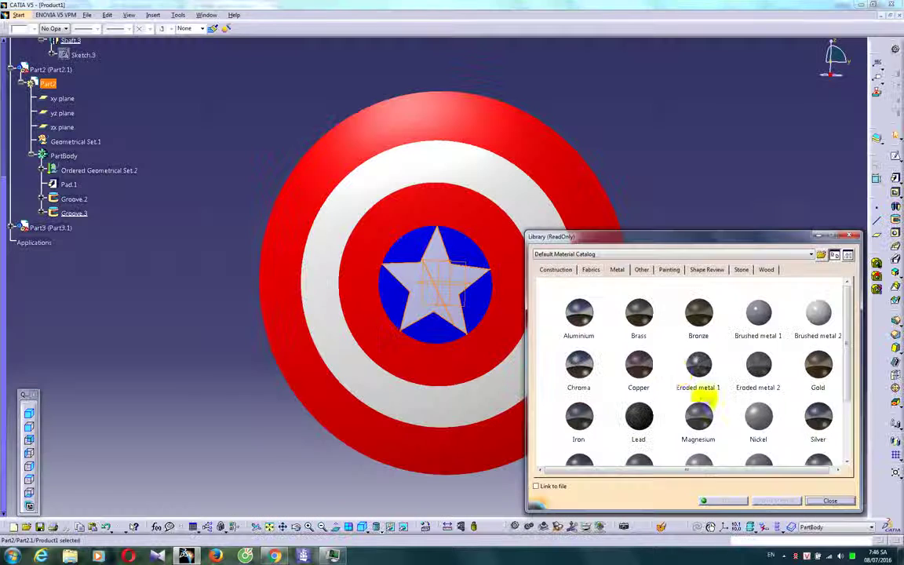
left_click(579, 375)
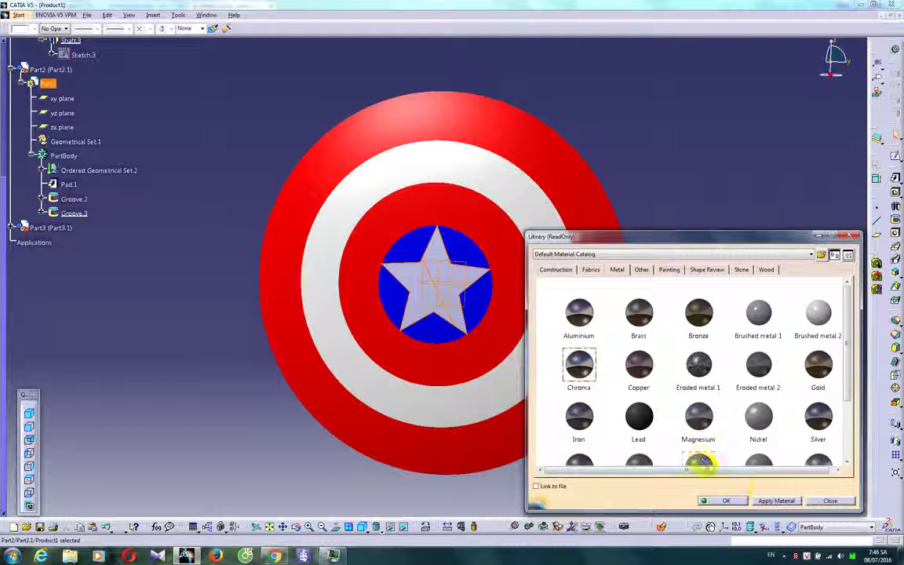
left_click(774, 500)
left_click(722, 500)
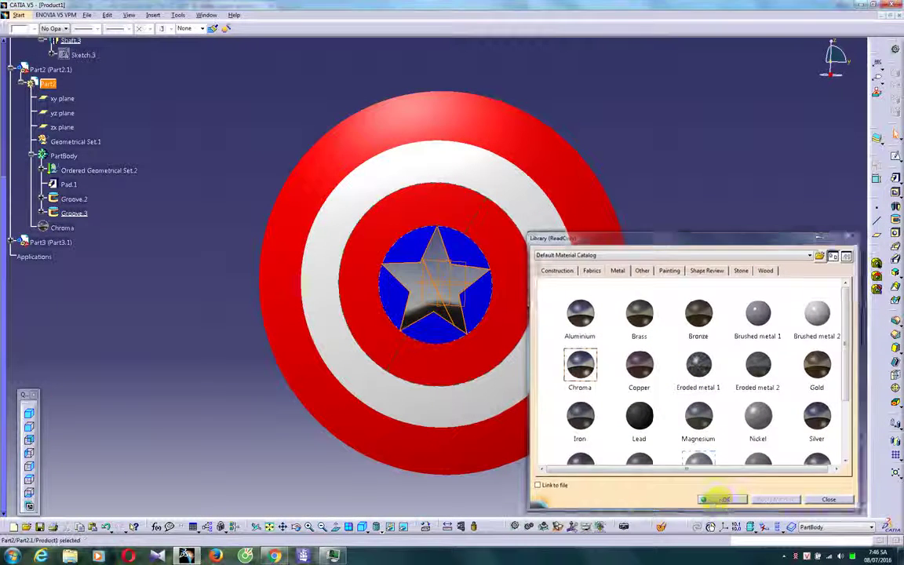
Start Easy Rendering, turn the shield to an angled front view and render it
left_click(626, 525)
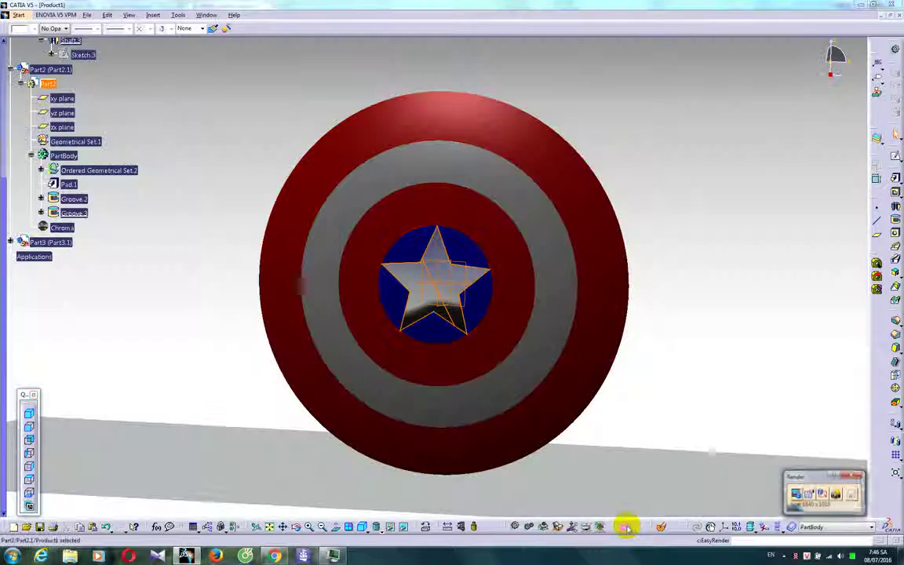
middle_click_drag(327, 387, 363, 259)
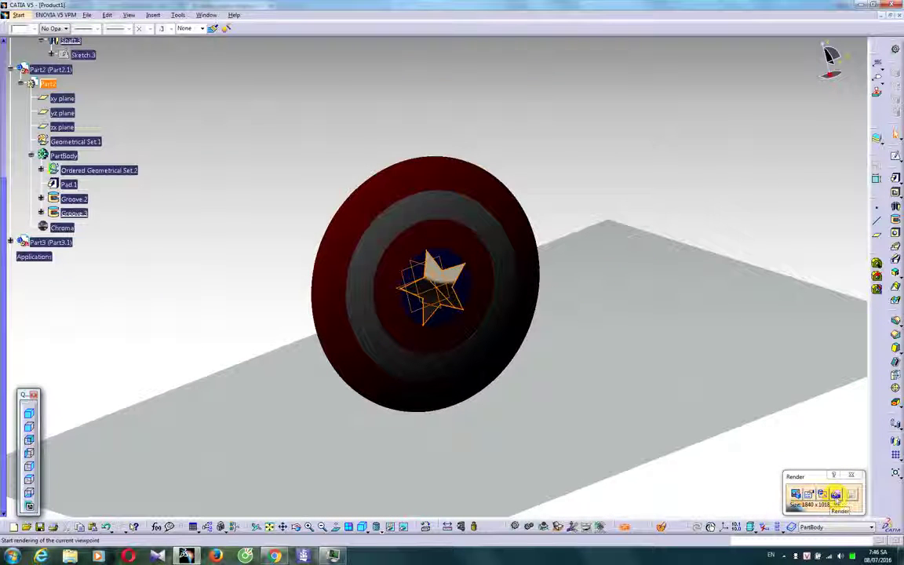
mouse_move(279, 333)
middle_mouse_down()
mouse_move(313, 403)
mouse_move(342, 282)
mouse_move(329, 261)
mouse_move(367, 216)
mouse_move(333, 200)
mouse_move(321, 208)
mouse_move(304, 194)
mouse_move(377, 258)
middle_mouse_up()
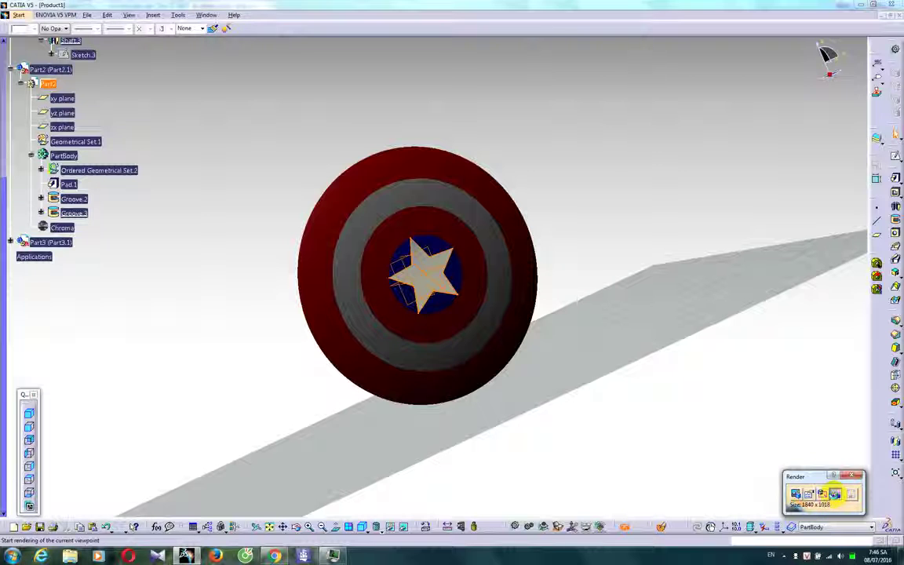
left_click(834, 494)
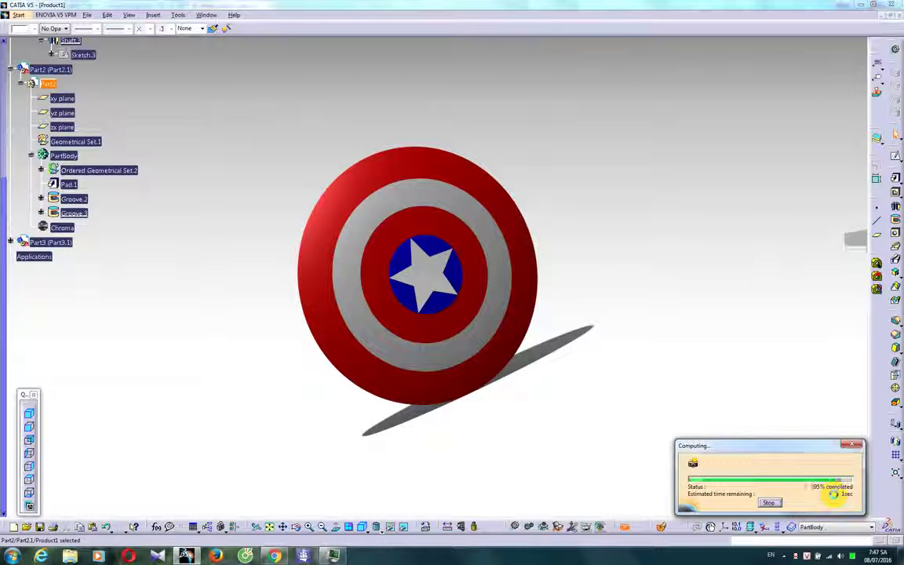
Redirect the scene's default light so it shines on the shield's front from low in front, and accept the scene settings
left_click(795, 494)
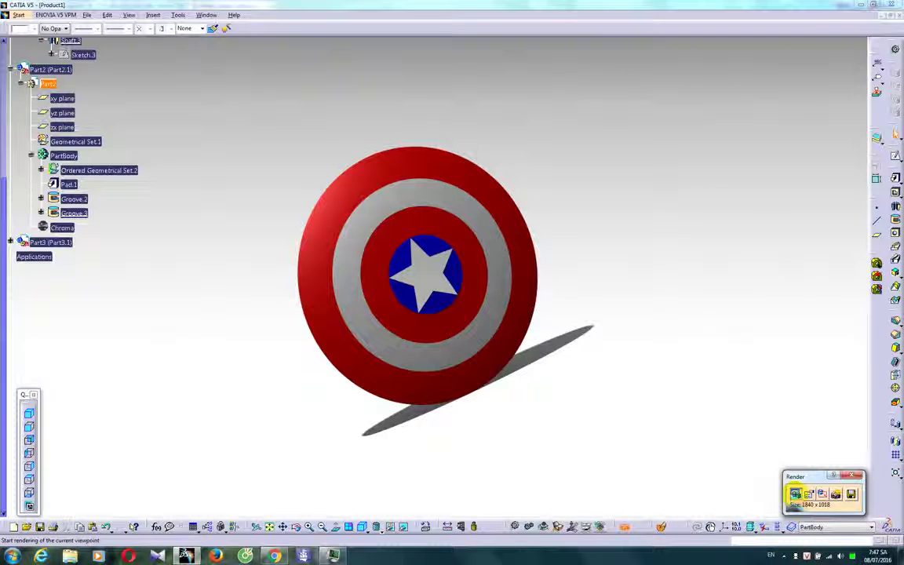
left_click(797, 495)
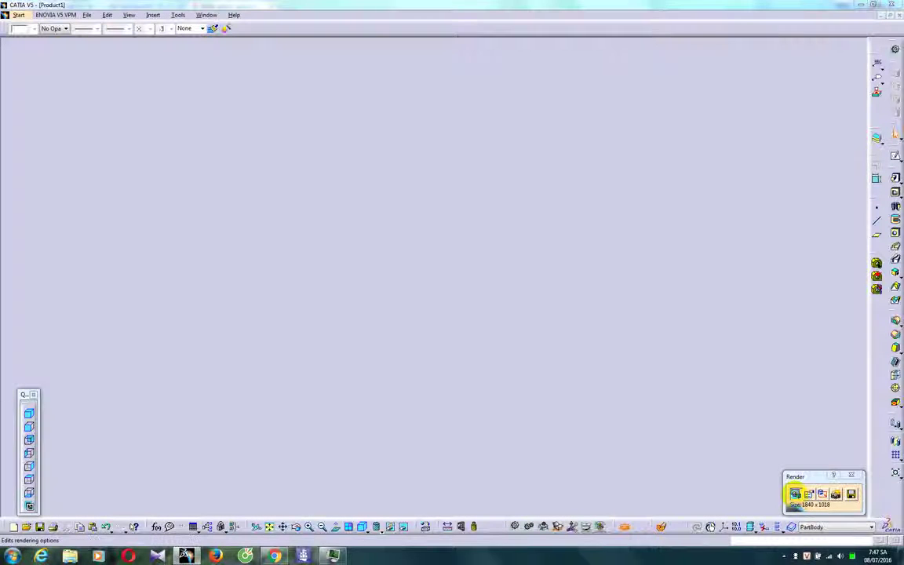
left_click(811, 227)
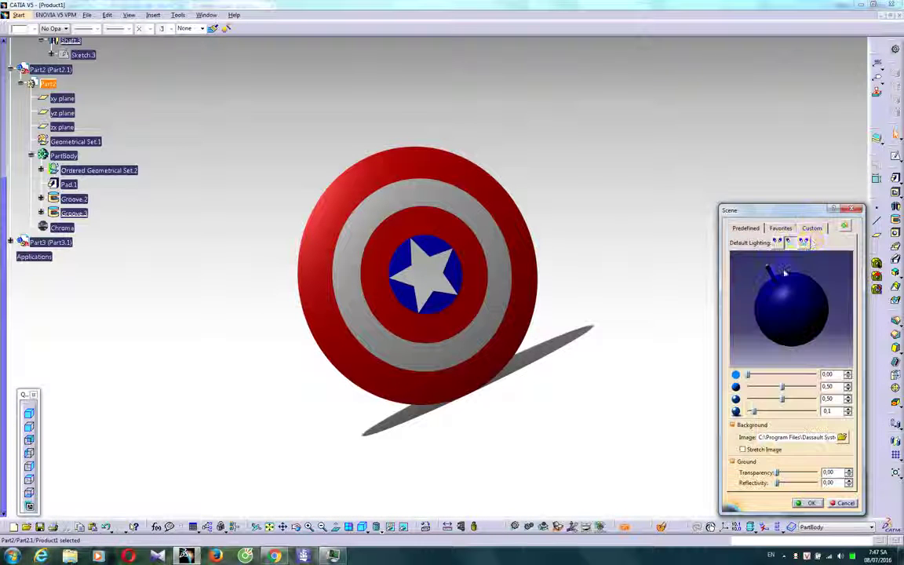
middle_click_drag(652, 316, 464, 325)
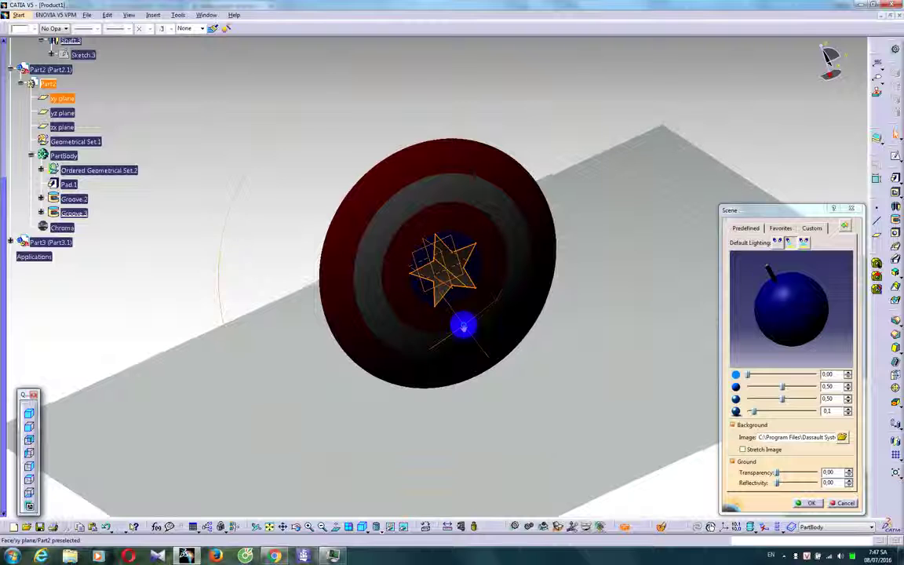
mouse_move(770, 271)
left_mouse_down()
mouse_move(808, 279)
mouse_move(828, 307)
mouse_move(827, 339)
left_mouse_up()
middle_click_drag(318, 415, 448, 357)
mouse_move(830, 343)
left_mouse_down()
mouse_move(823, 304)
mouse_move(727, 279)
mouse_move(740, 262)
mouse_move(816, 289)
mouse_move(734, 260)
mouse_move(749, 297)
mouse_move(836, 344)
left_mouse_up()
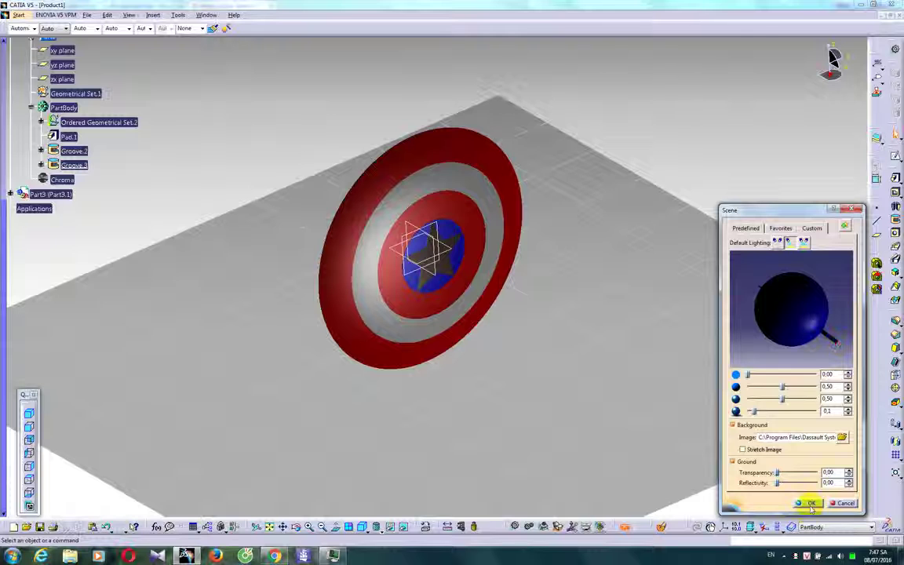
left_click(811, 504)
Switch the view to perspective projection and render the shield from an angled viewpoint
left_click(128, 15)
mouse_move(151, 251)
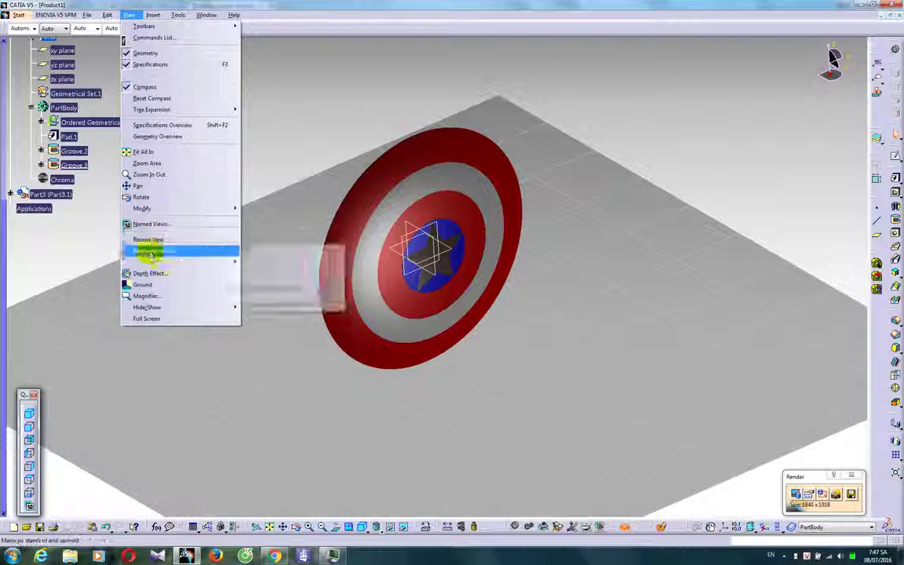
mouse_move(232, 239)
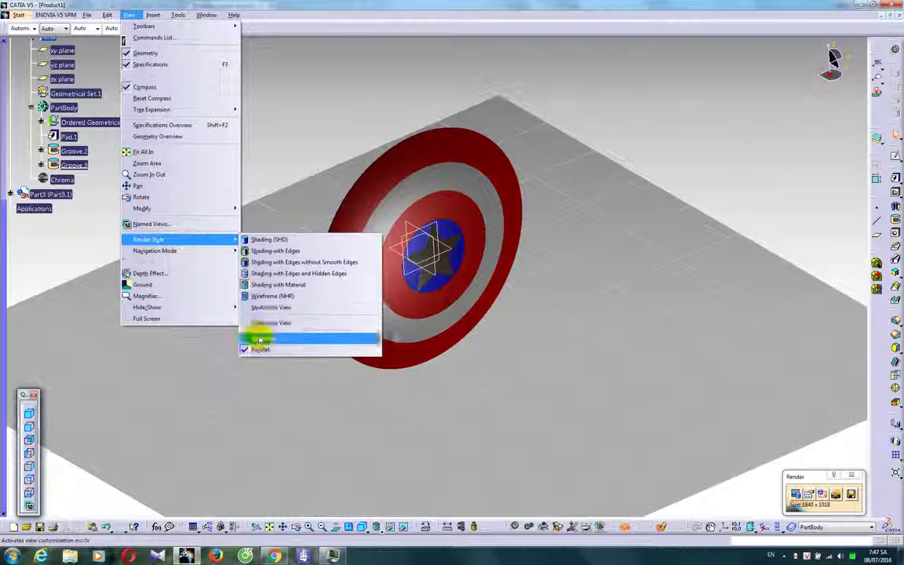
left_click(260, 339)
middle_click_drag(260, 322, 272, 351)
middle_click_drag(472, 340, 494, 373)
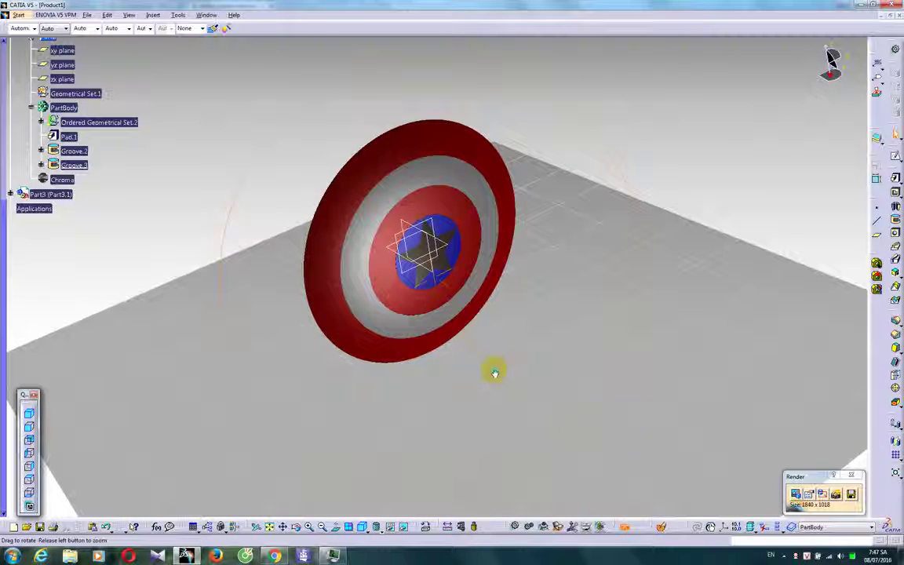
left_click(835, 494)
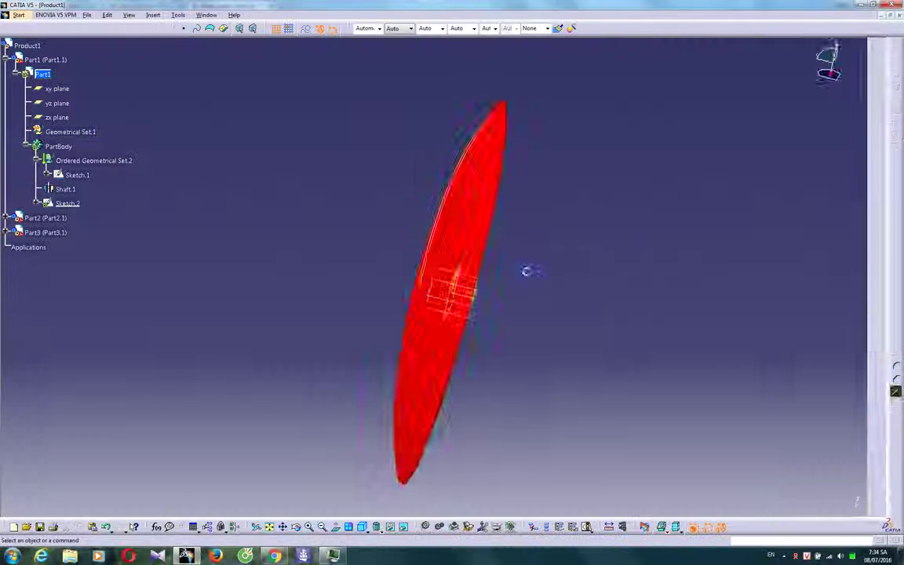
Sketch a spline through several control points just outside the red shell's outer profile, ending on the horizontal axis at about H -17.8 mm
middle_click_drag(525, 269, 458, 171)
left_click(894, 343)
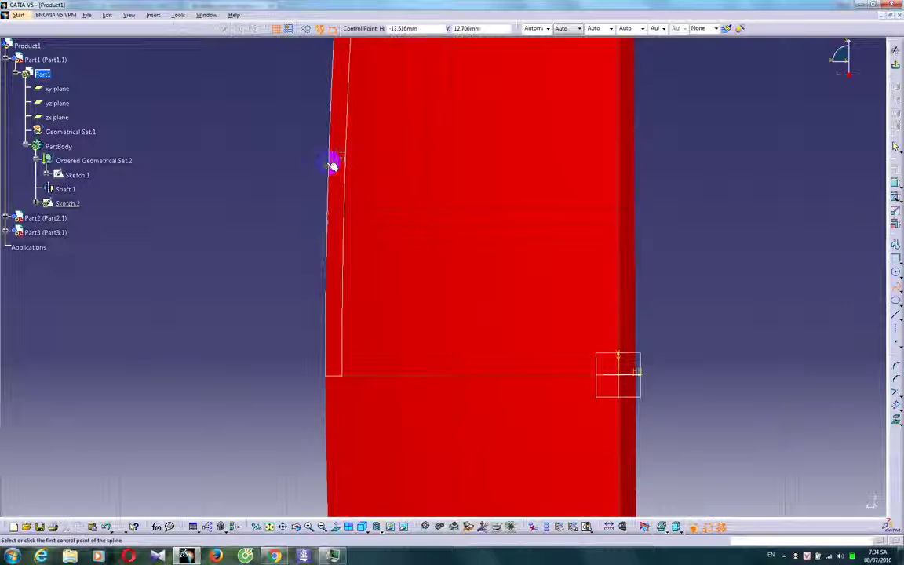
mouse_move(318, 157)
middle_mouse_down()
mouse_move(294, 244)
mouse_move(307, 195)
middle_mouse_up()
left_click(387, 165)
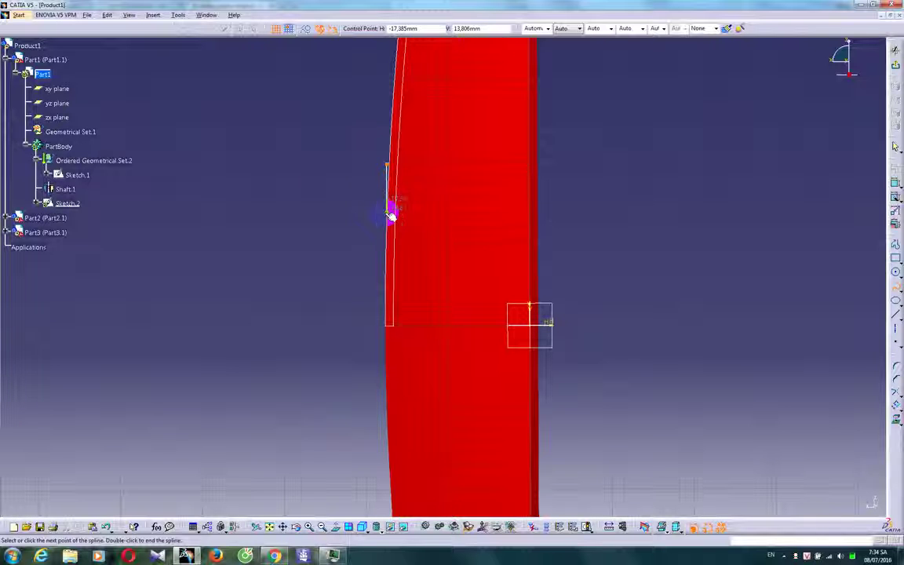
mouse_move(388, 216)
middle_mouse_down()
mouse_move(372, 153)
mouse_move(315, 156)
mouse_move(375, 228)
middle_mouse_up()
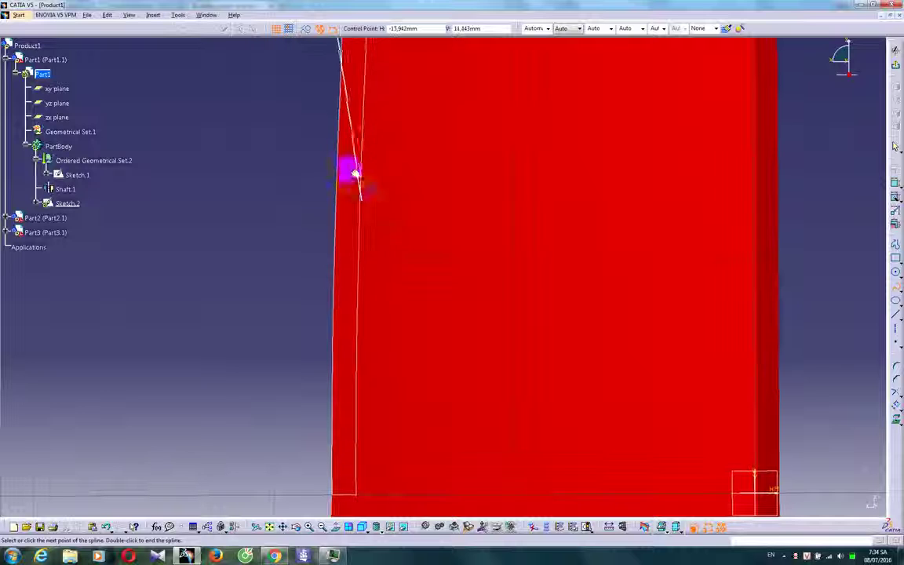
left_click(331, 153)
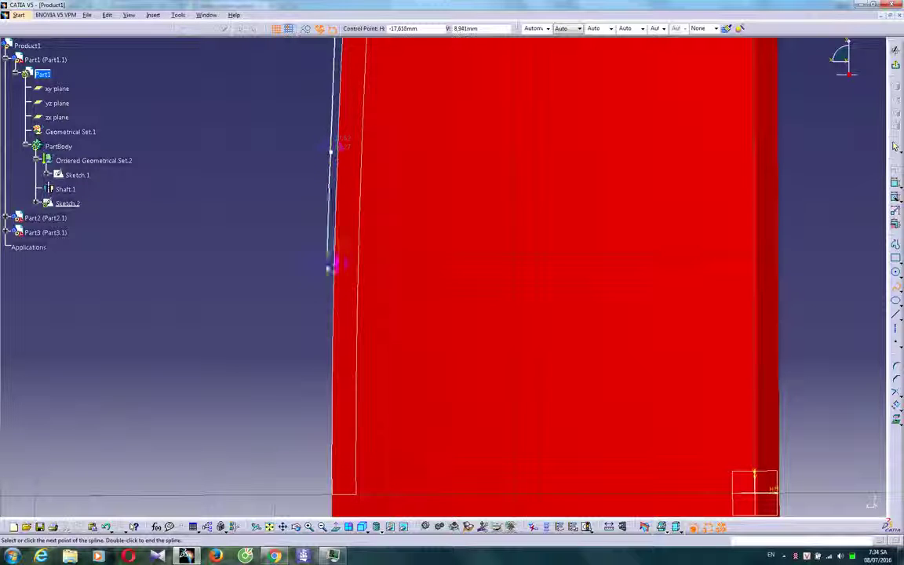
left_click(327, 310)
middle_click_drag(330, 365, 330, 279)
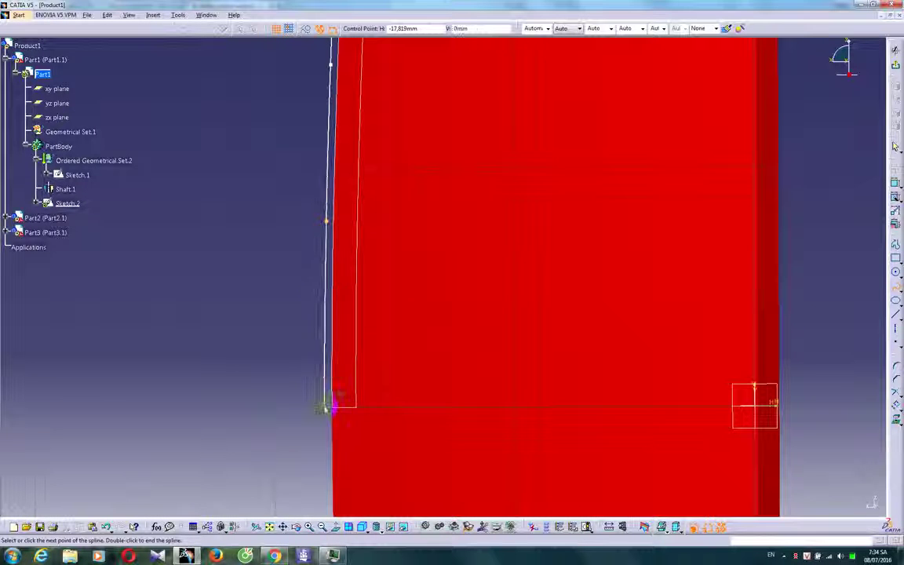
left_click(325, 408)
double_click(333, 414)
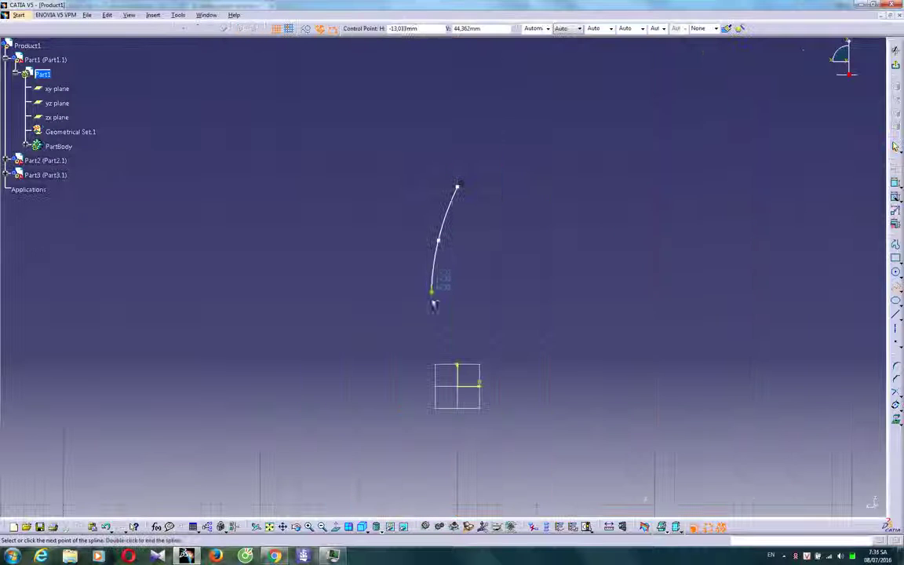
End the arched spline on the horizontal axis and activate tangency at its last control point, CtrlPoint.4
double_click(425, 385)
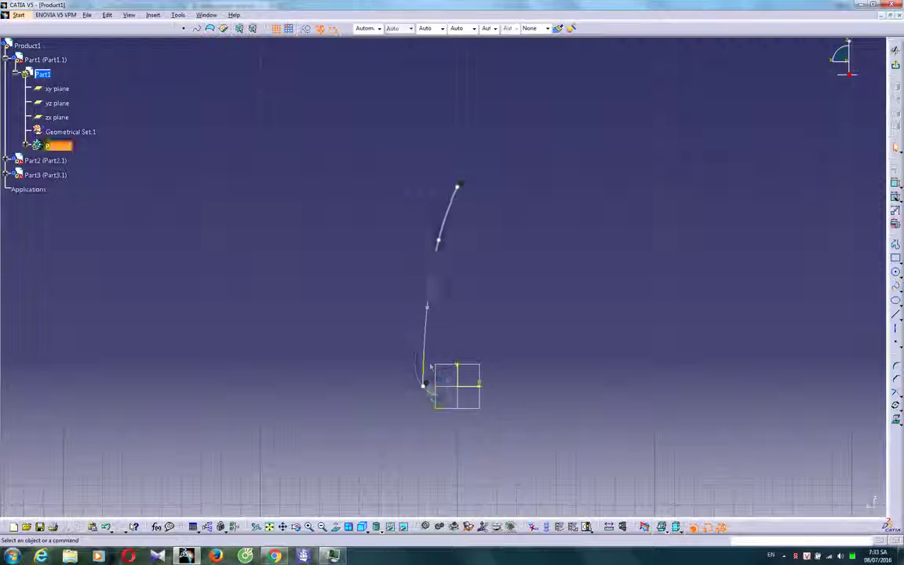
left_click(891, 404)
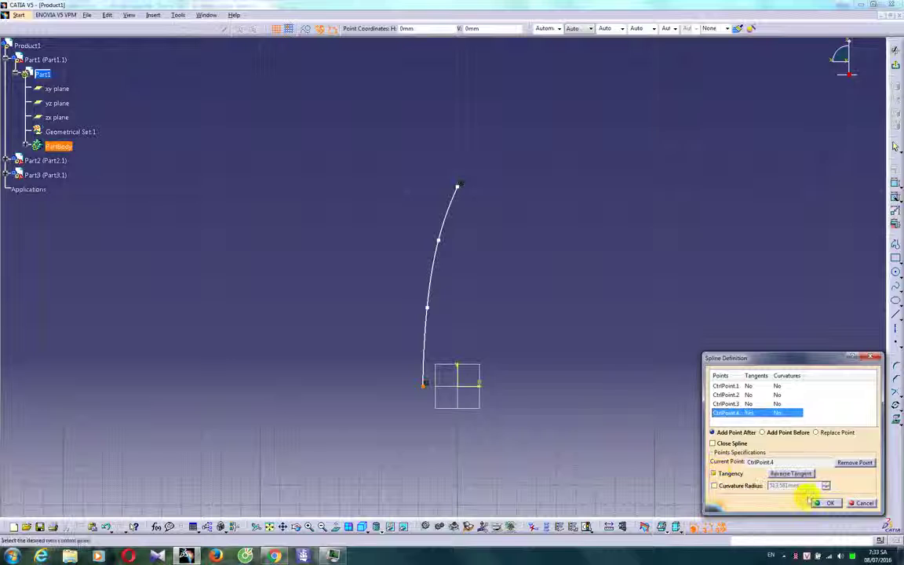
left_click(828, 503)
Constrain the tangent at the spline's lower end to be vertical
left_click(424, 396)
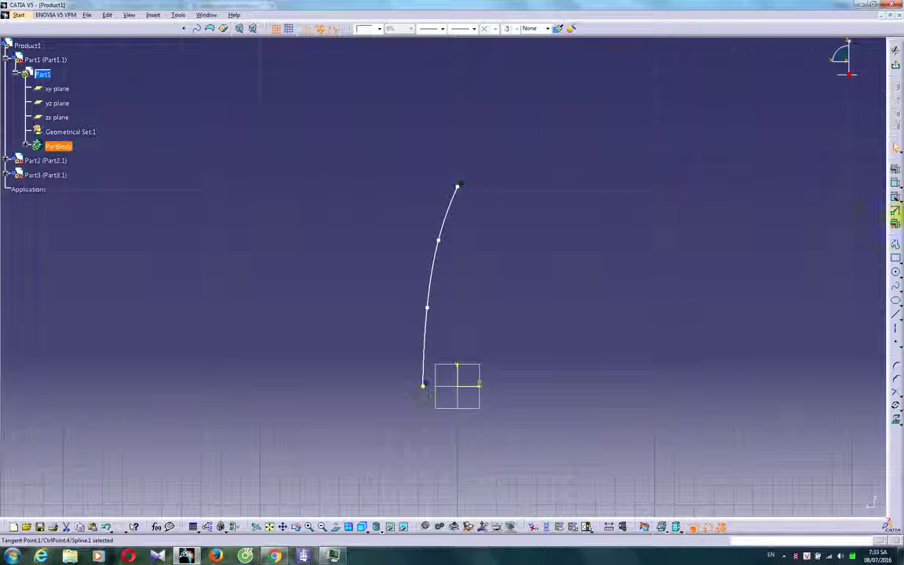
left_click(894, 182)
left_click(834, 477)
left_click(831, 503)
Select the whole spline and start an offset of it
left_click(451, 240)
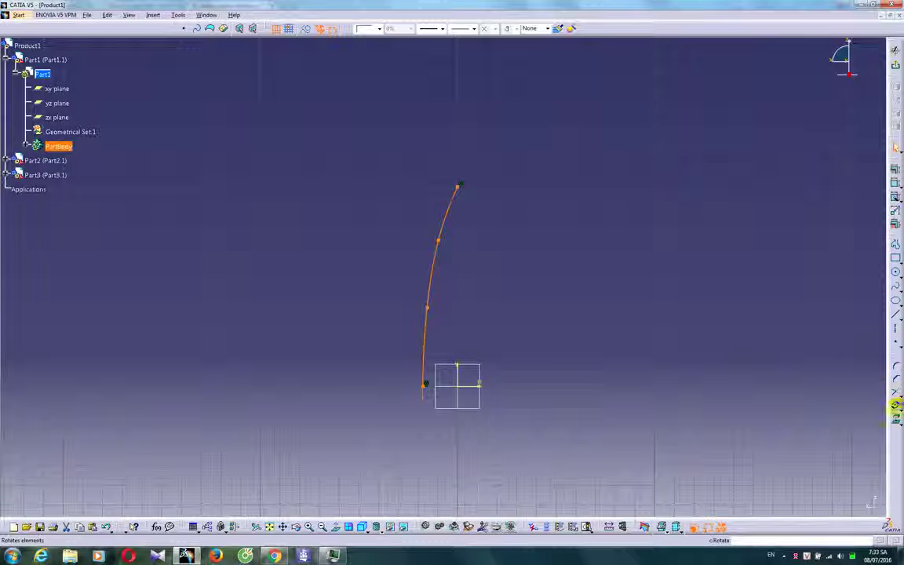
left_click(896, 409)
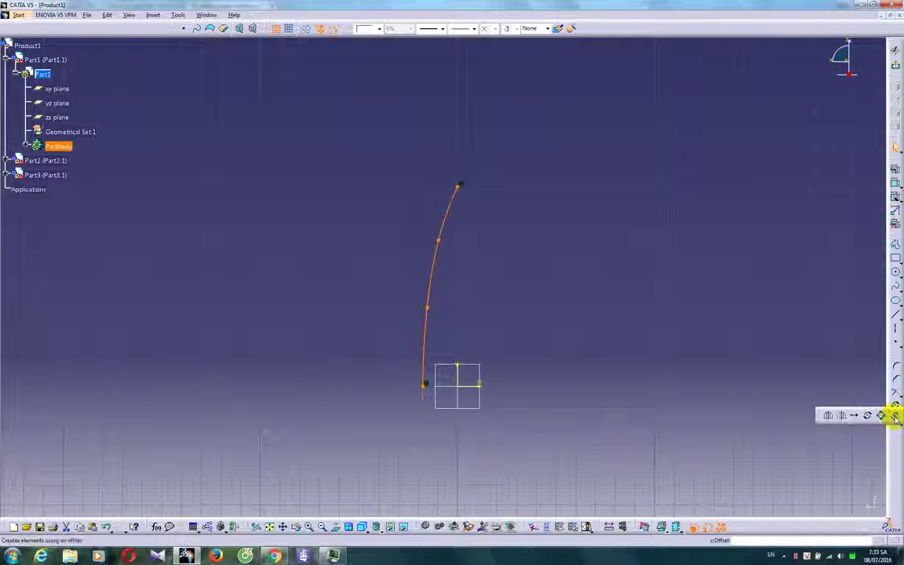
left_click(894, 415)
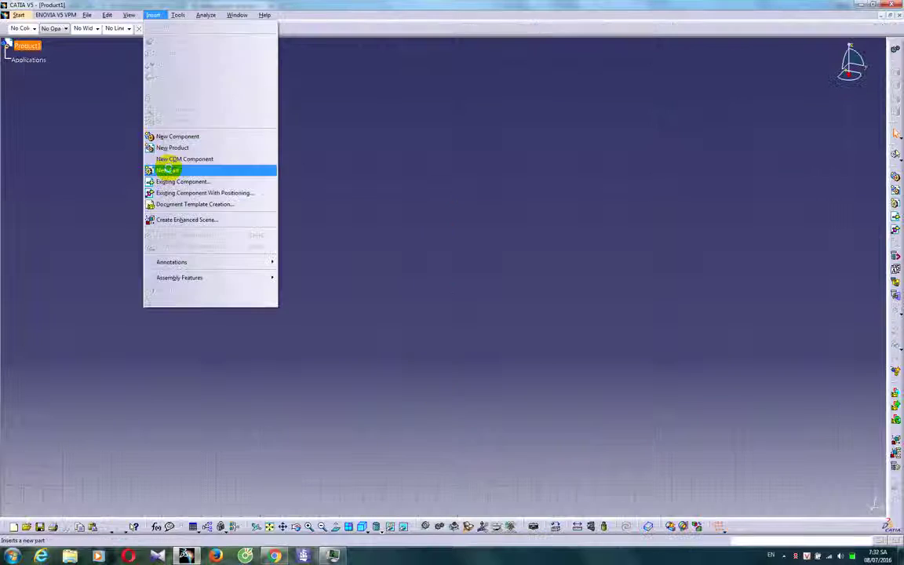
Insert three new parts, Part1, Part2 and Part3, into Product1
left_click(179, 169)
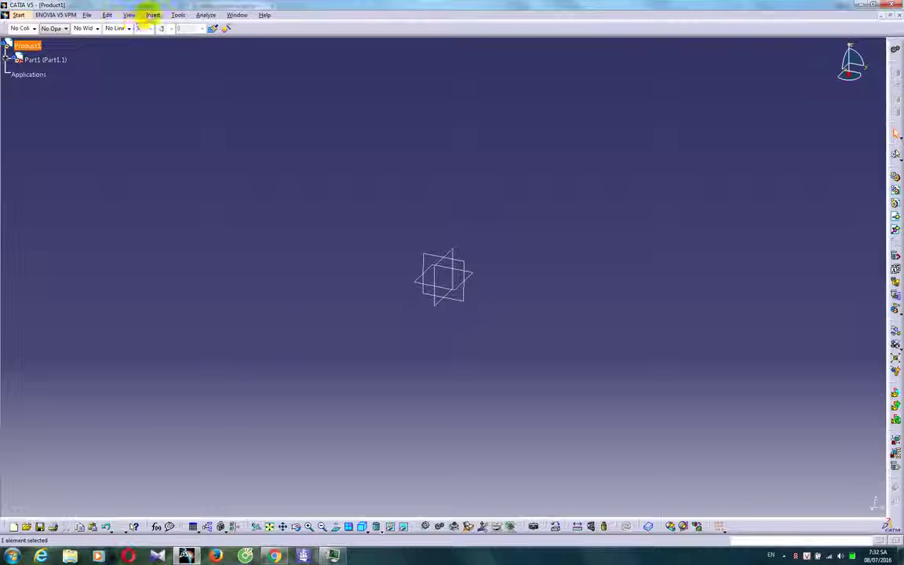
left_click(152, 15)
left_click(176, 167)
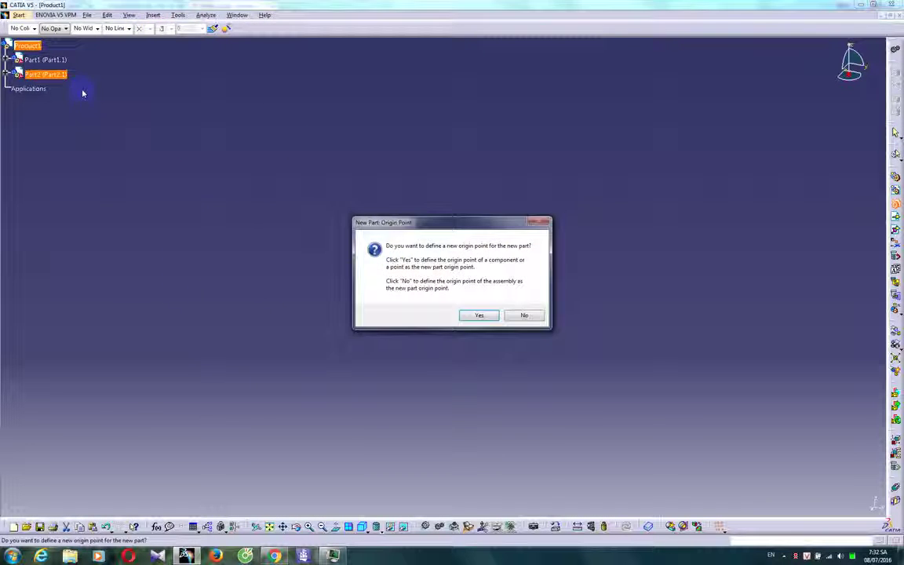
key("Return")
left_click(28, 45)
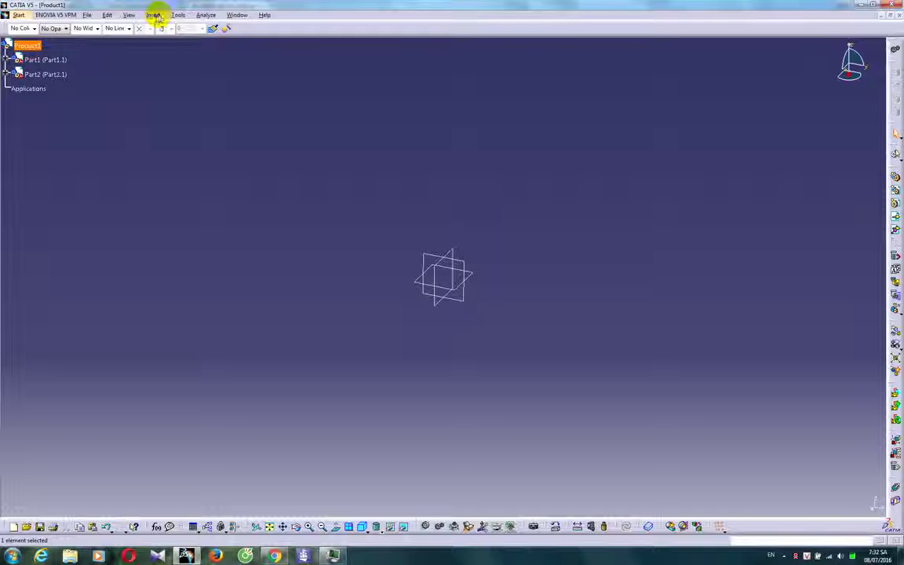
left_click(154, 15)
left_click(177, 169)
key("n")
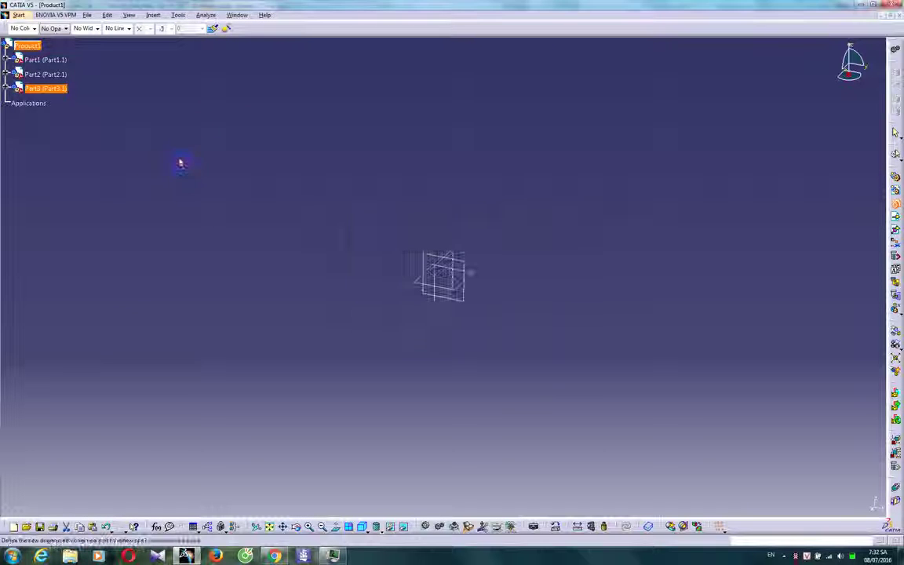
Activate Part1 for editing, open a sketch on its zx plane and start a spline above the origin
left_click(6, 61)
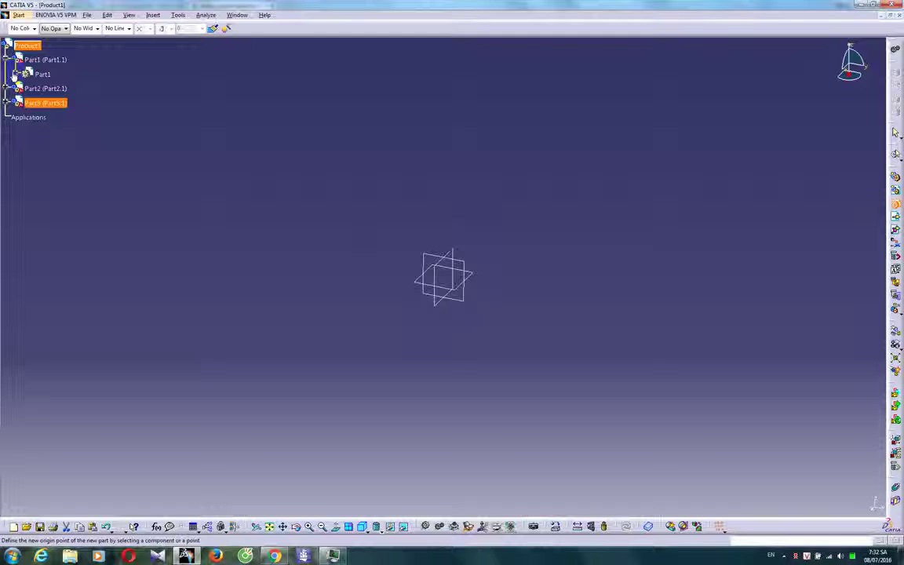
left_click(18, 73)
double_click(42, 74)
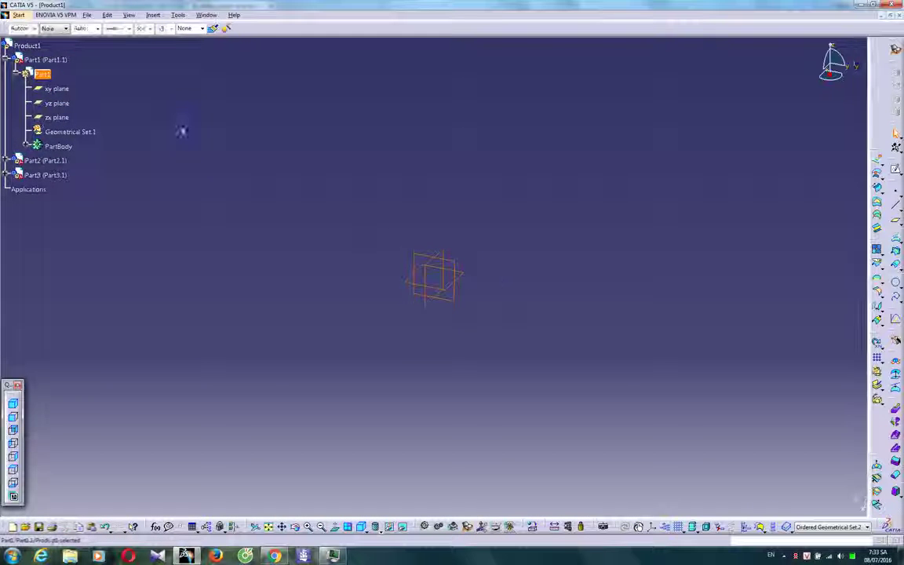
middle_click_drag(490, 284, 444, 262)
left_click(444, 252)
left_click(897, 172)
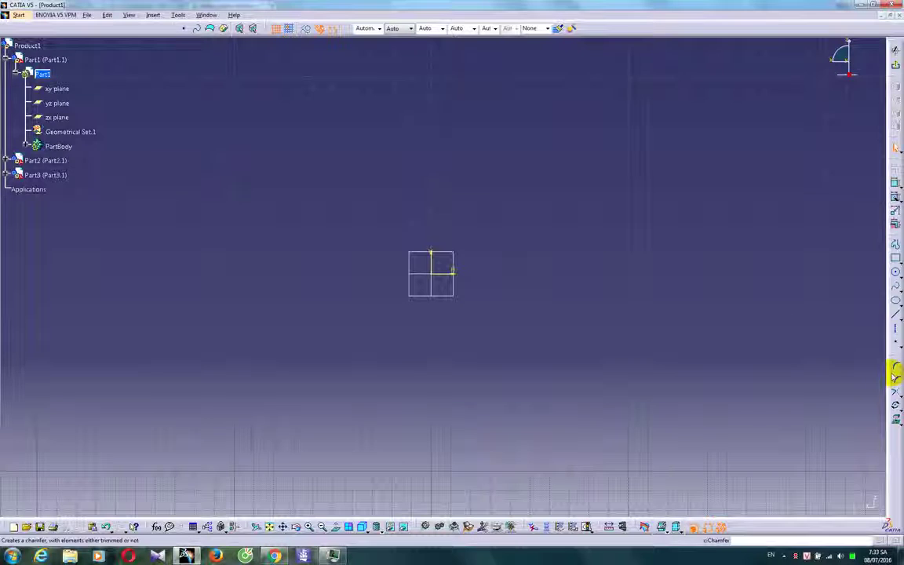
left_click(895, 286)
middle_click_drag(440, 105, 467, 220)
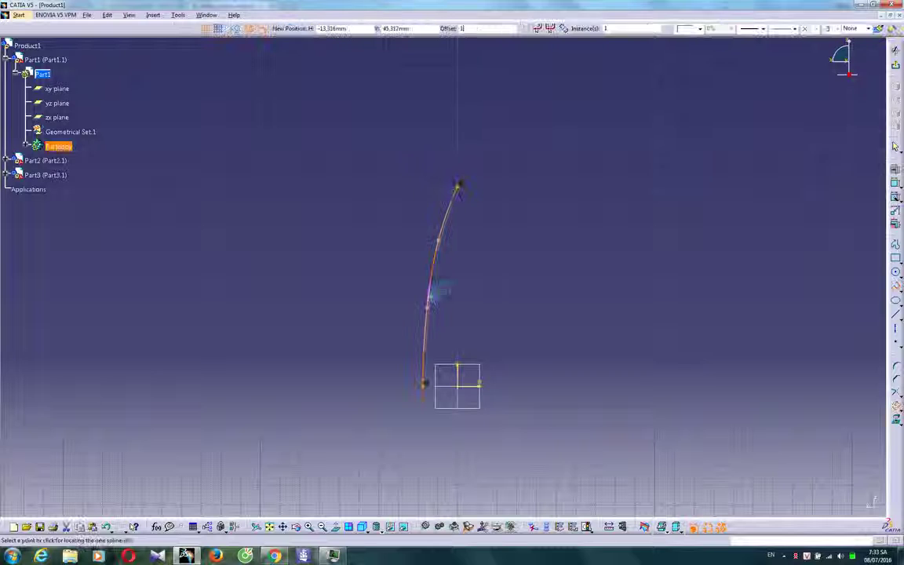
Place a single copy of the spline offset 1 mm toward the sketch origin
left_click(430, 298)
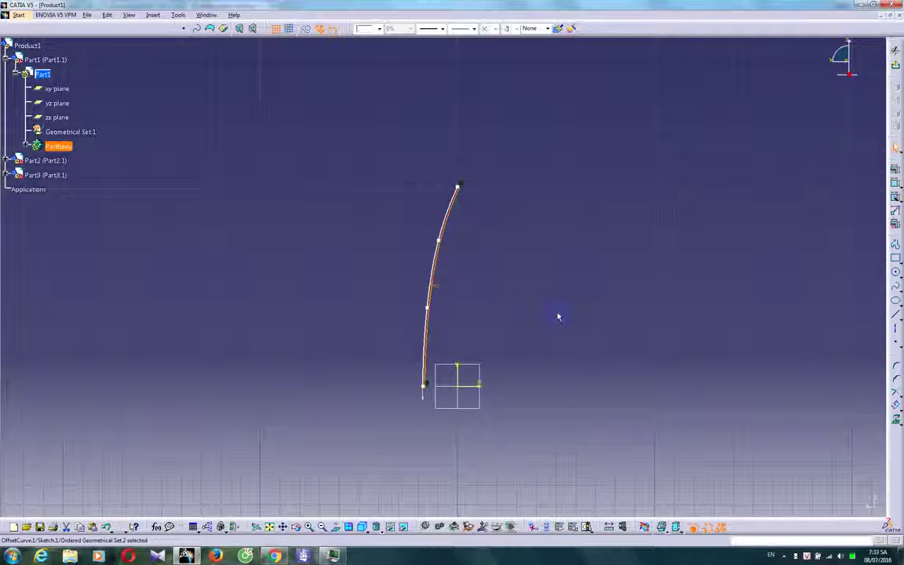
left_click(659, 327)
Close the profile with short lines joining the two curves at their upper and lower ends
mouse_move(690, 259)
middle_mouse_down()
mouse_move(691, 351)
mouse_move(636, 242)
mouse_move(623, 196)
middle_mouse_up()
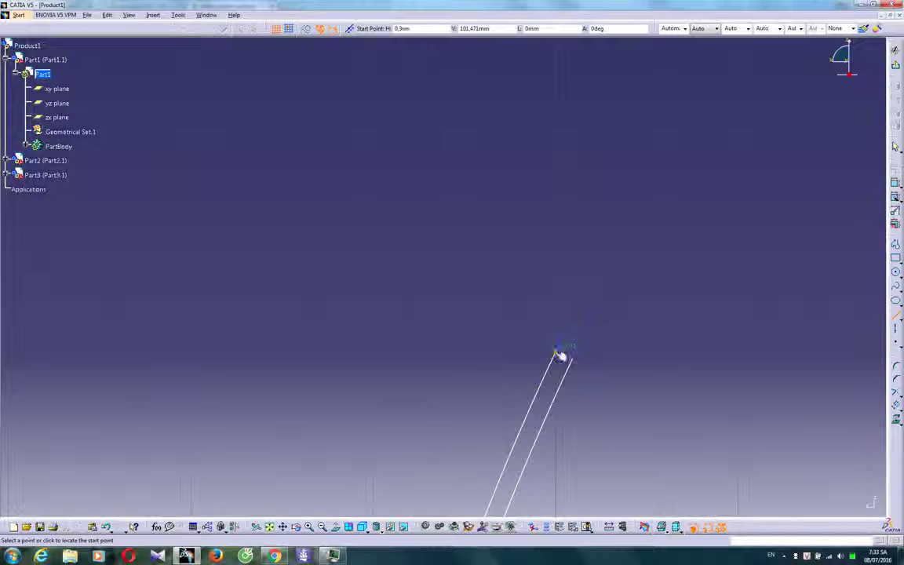
left_click(573, 359)
middle_click_drag(572, 291, 505, 45)
middle_click_drag(476, 428, 571, 52)
middle_click_drag(562, 367, 514, 63)
mouse_move(435, 453)
middle_mouse_down()
mouse_move(459, 353)
mouse_move(460, 448)
mouse_move(500, 131)
middle_mouse_up()
middle_click_drag(495, 443, 409, 440)
left_click(410, 437)
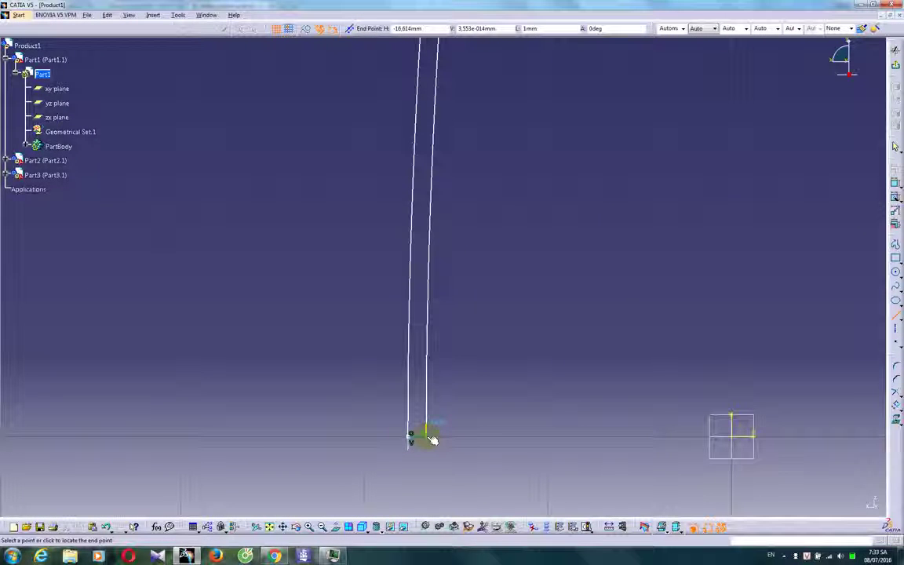
left_click(429, 436)
middle_click_drag(531, 357, 513, 439)
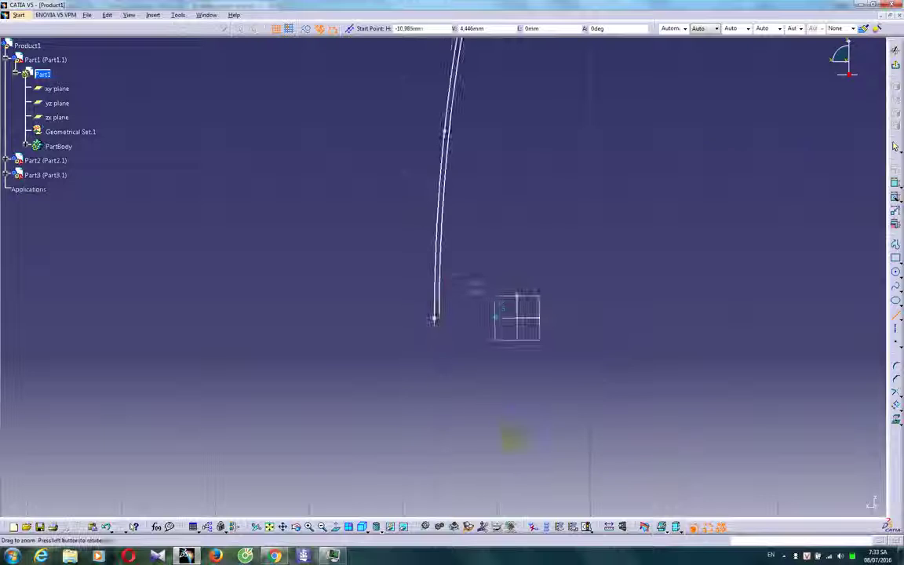
Exit the sketch and revolve the closed profile into a solid dish with Shaft about the horizontal axis
left_click(895, 147)
left_click(894, 65)
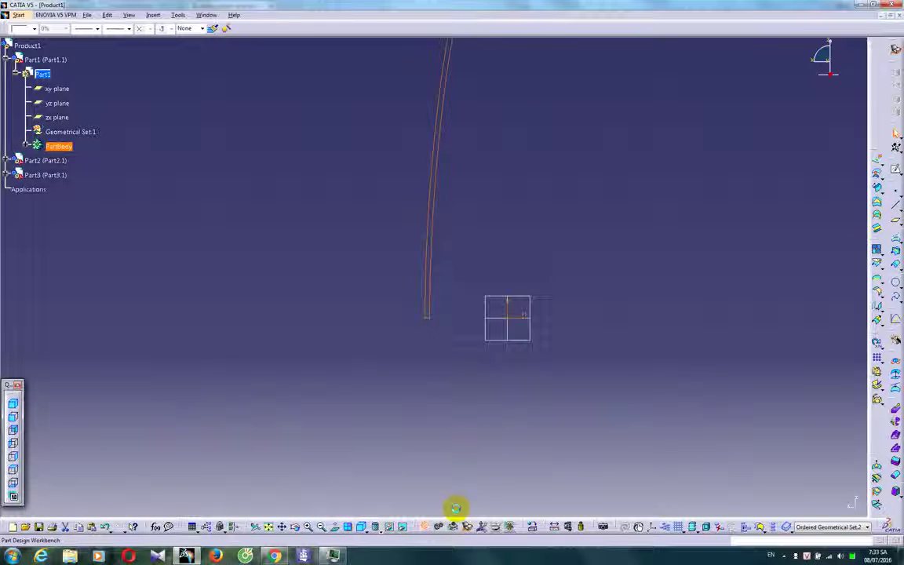
left_click(895, 207)
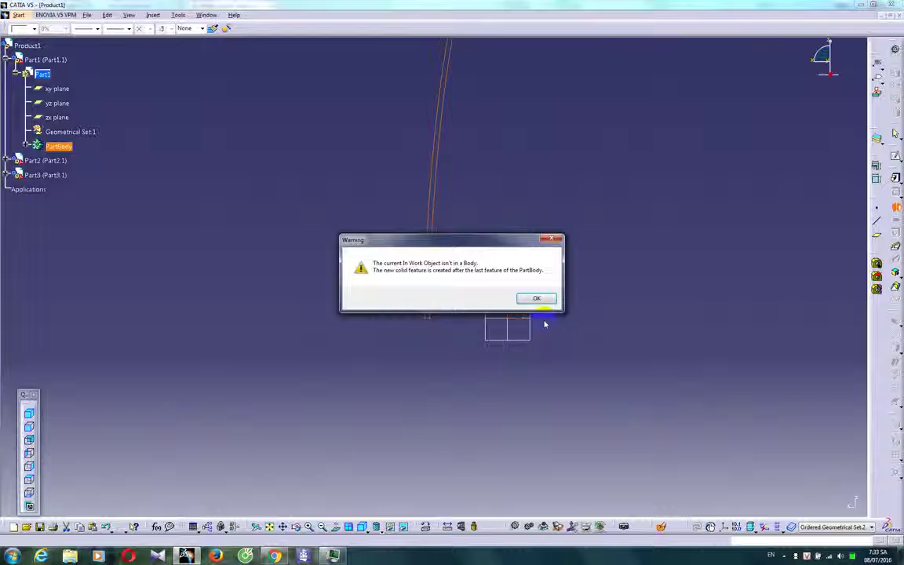
left_click(536, 298)
left_click(751, 500)
middle_click_drag(381, 368, 219, 200)
Set the colour of Part1's PartBody to red
left_click(59, 146)
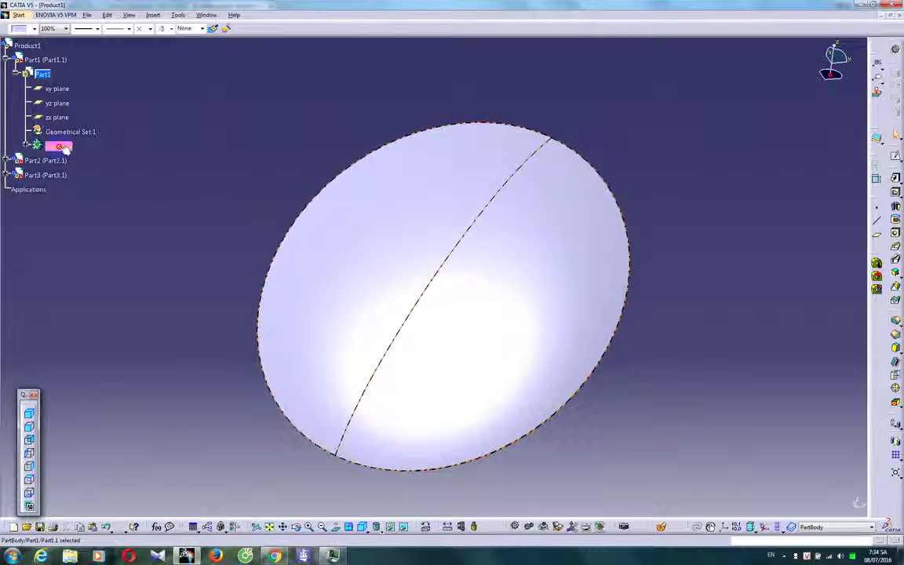
left_click(34, 28)
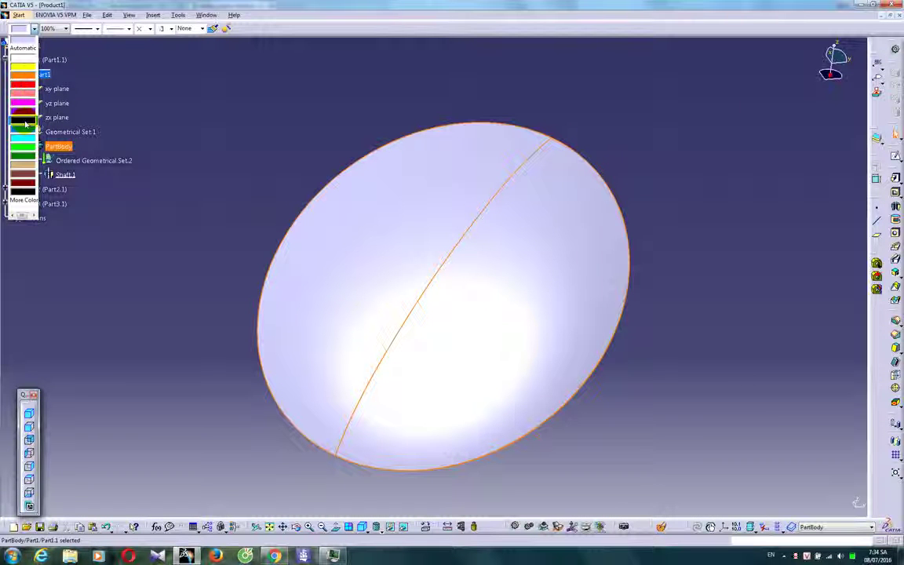
left_click(24, 123)
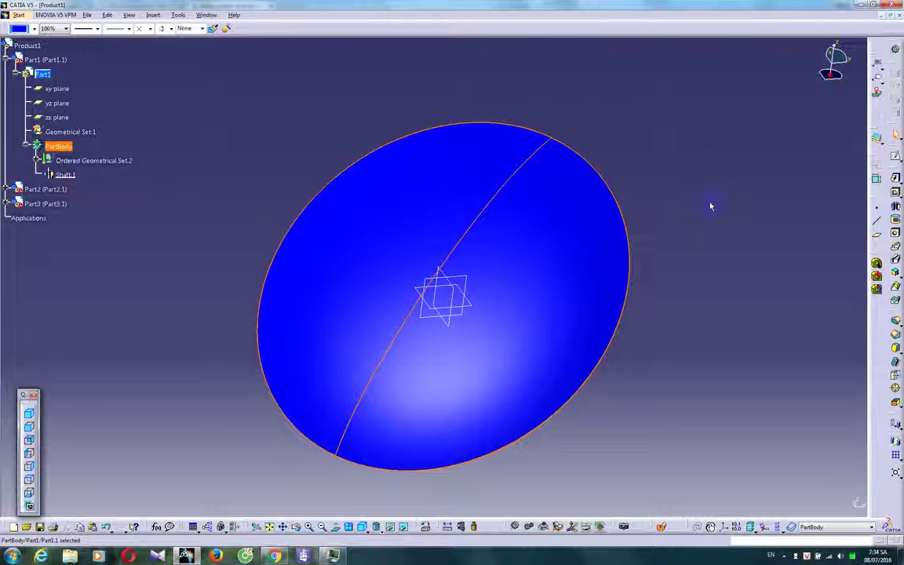
left_click(33, 28)
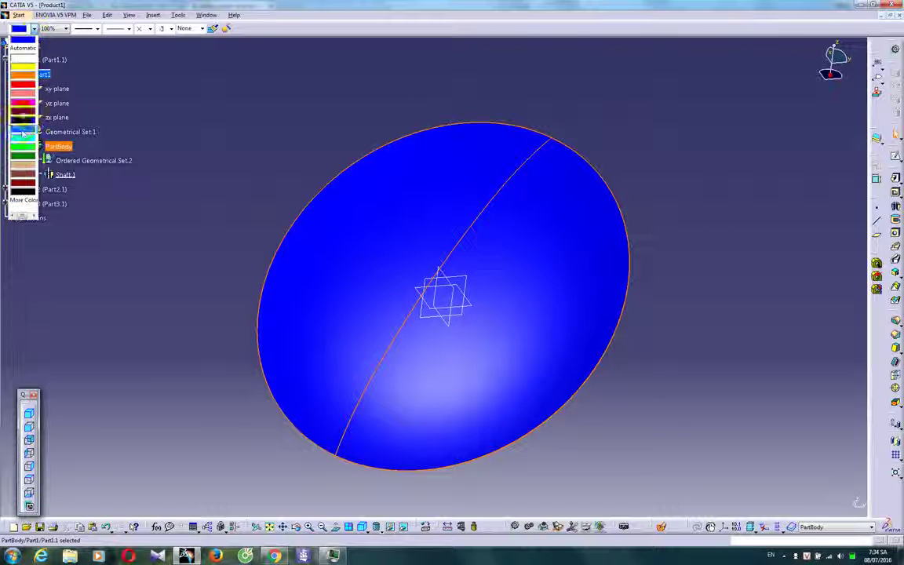
left_click(25, 74)
left_click(658, 296)
Select Part1's zx plane as the support for a new sketch
middle_click_drag(657, 296, 462, 233)
left_click(443, 270)
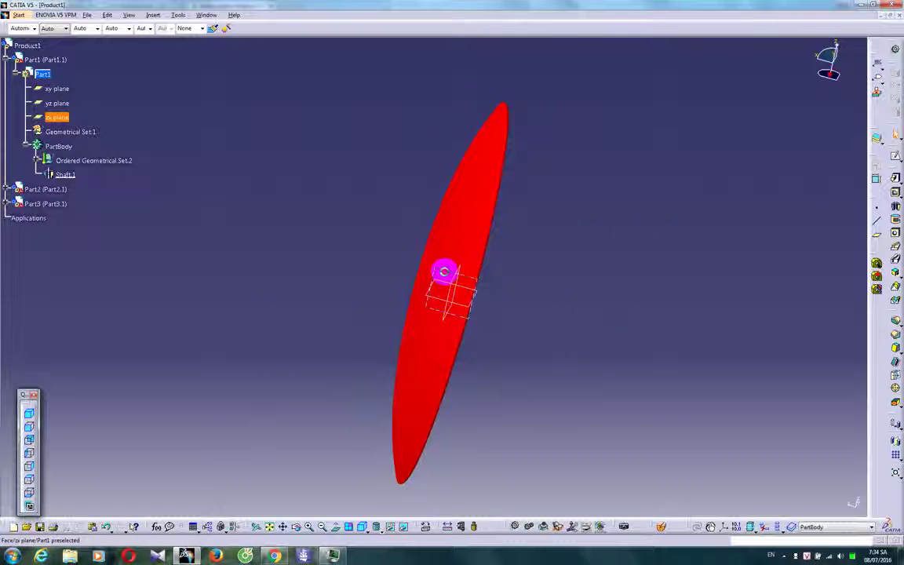